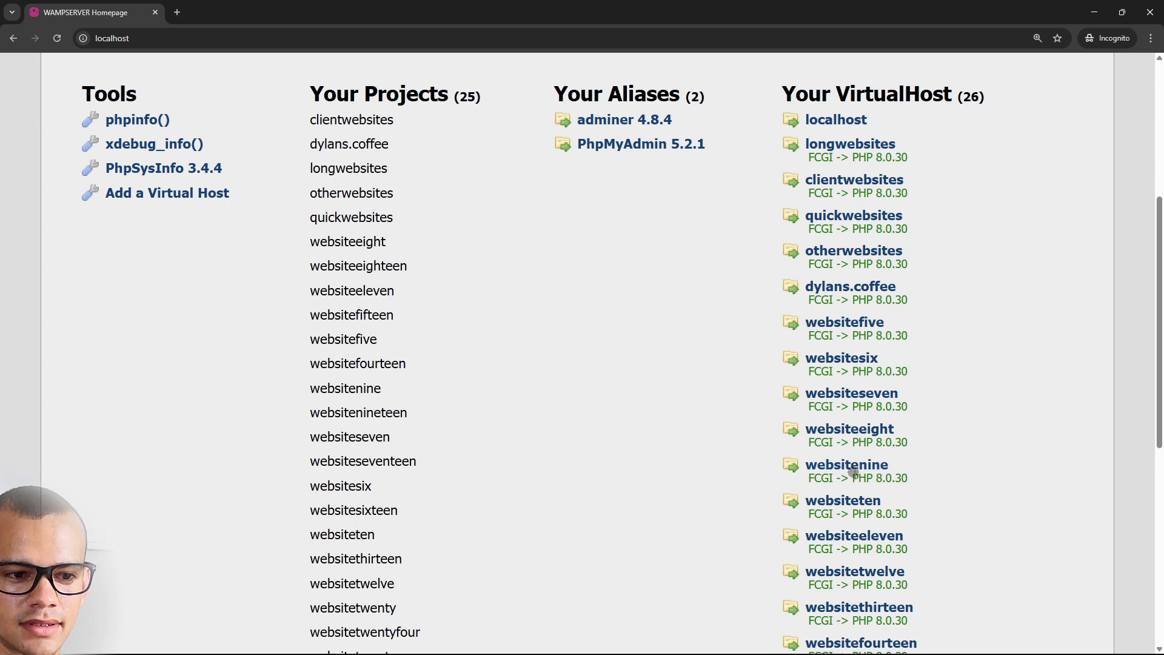
Open a File Explorer window from the taskbar and position it over the page
scroll(857, 614, down, 8)
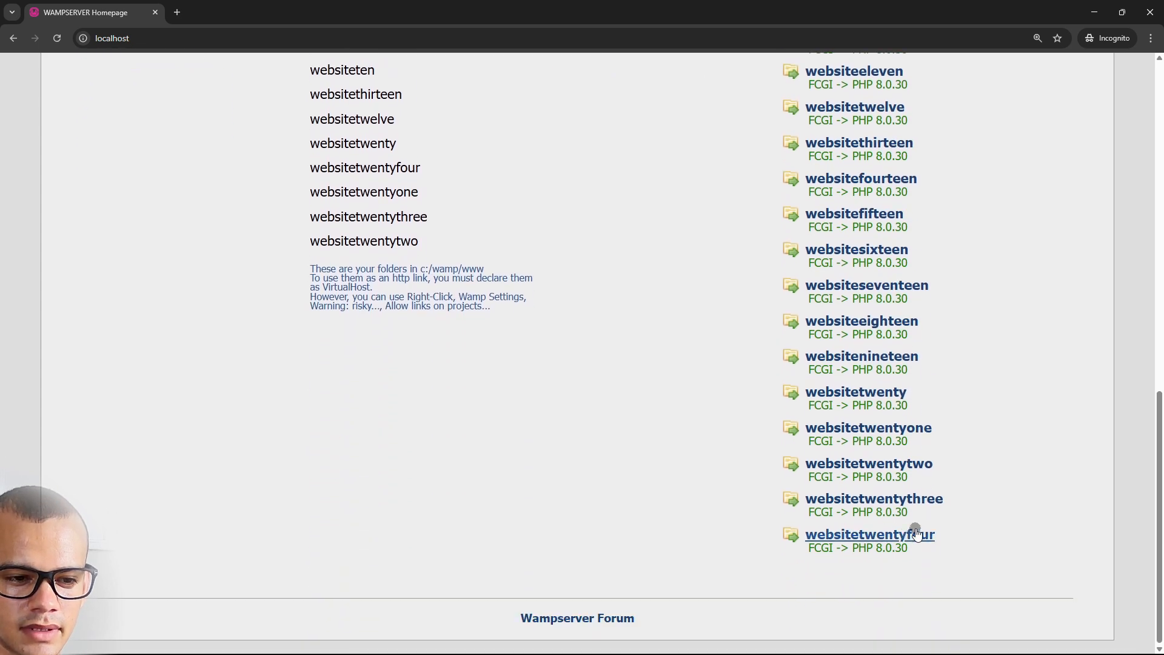
scroll(857, 446, up, 8)
scroll(864, 436, up, 3)
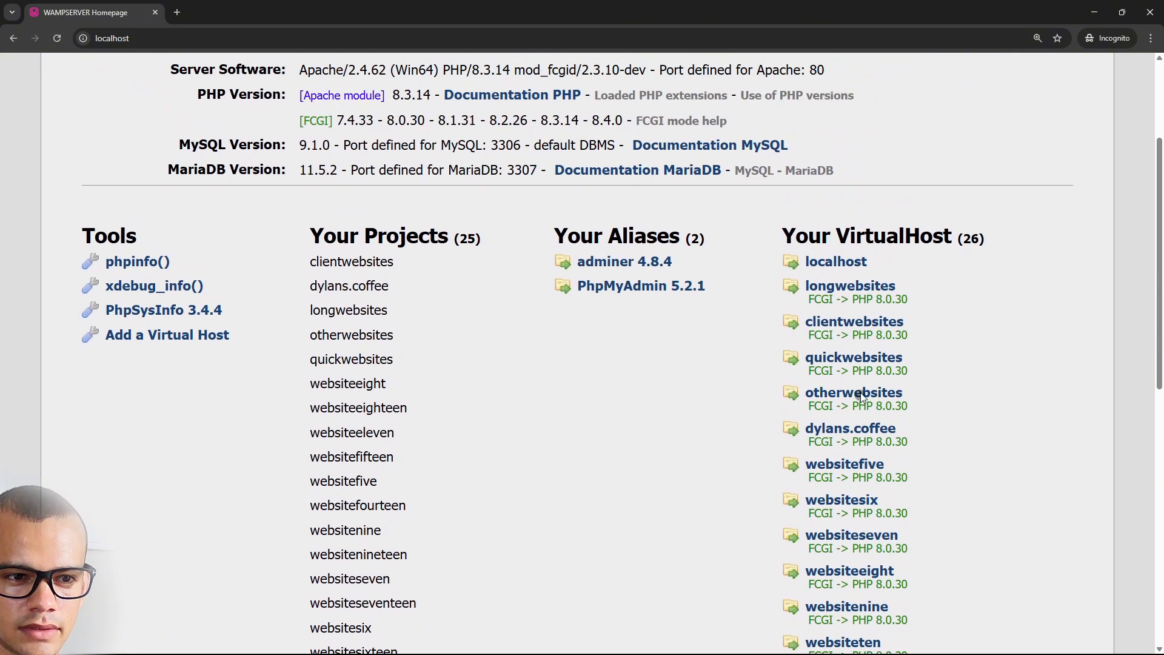
scroll(879, 433, down, 11)
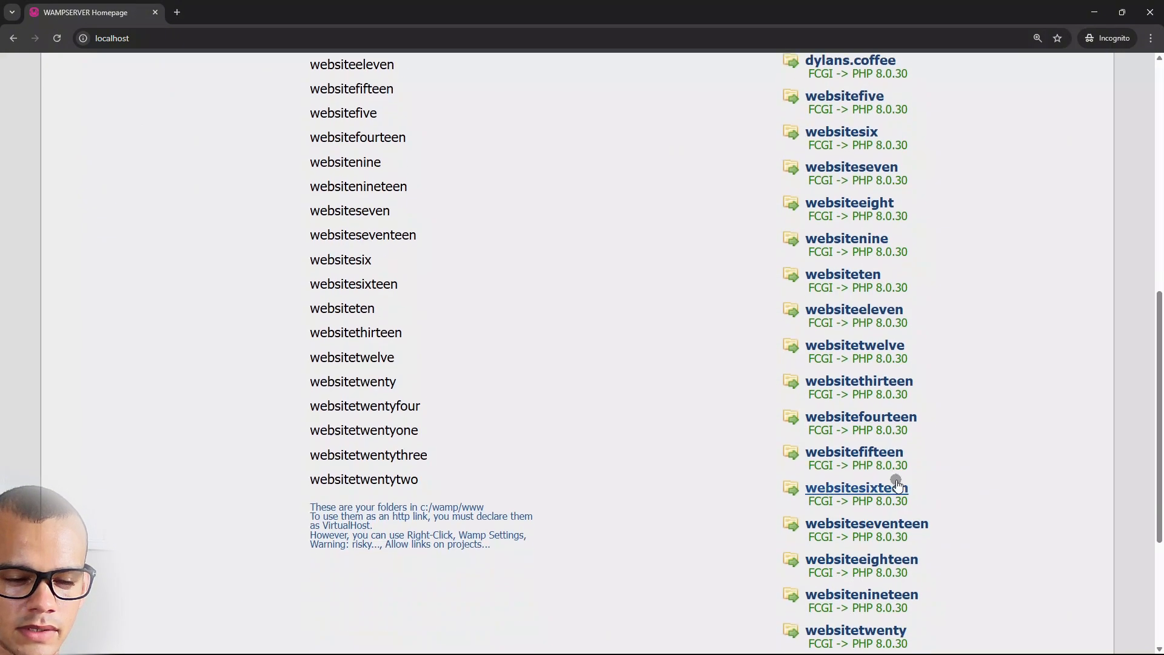
scroll(681, 430, down, 1)
scroll(681, 431, down, 3)
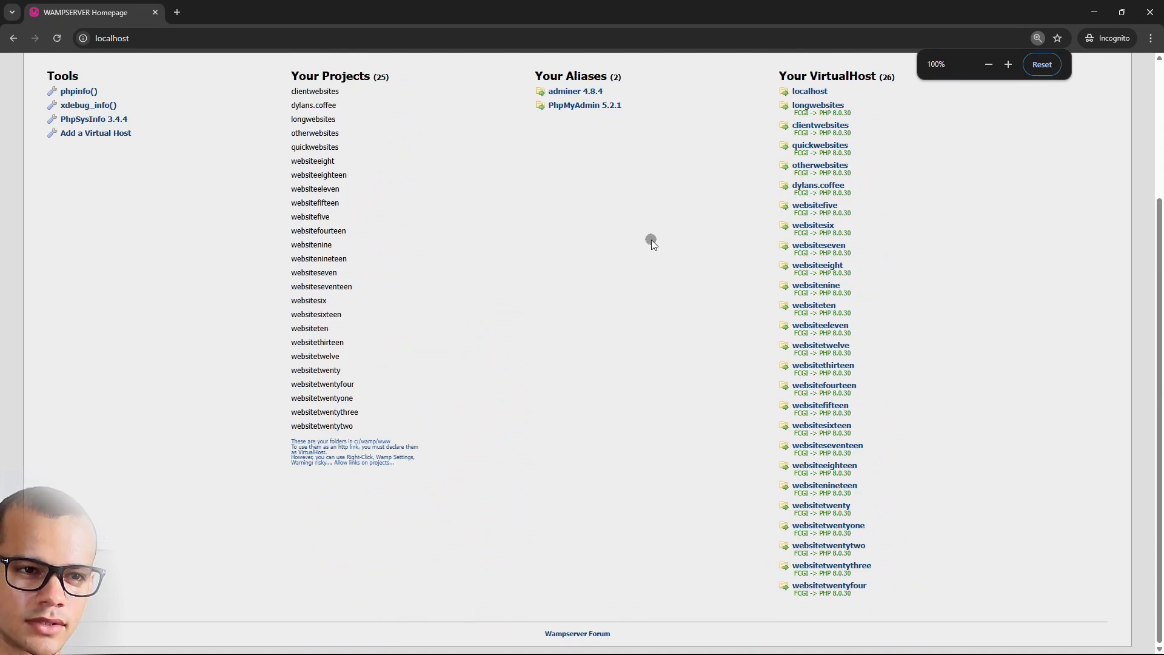
scroll(715, 328, up, 3)
scroll(720, 332, down, 3)
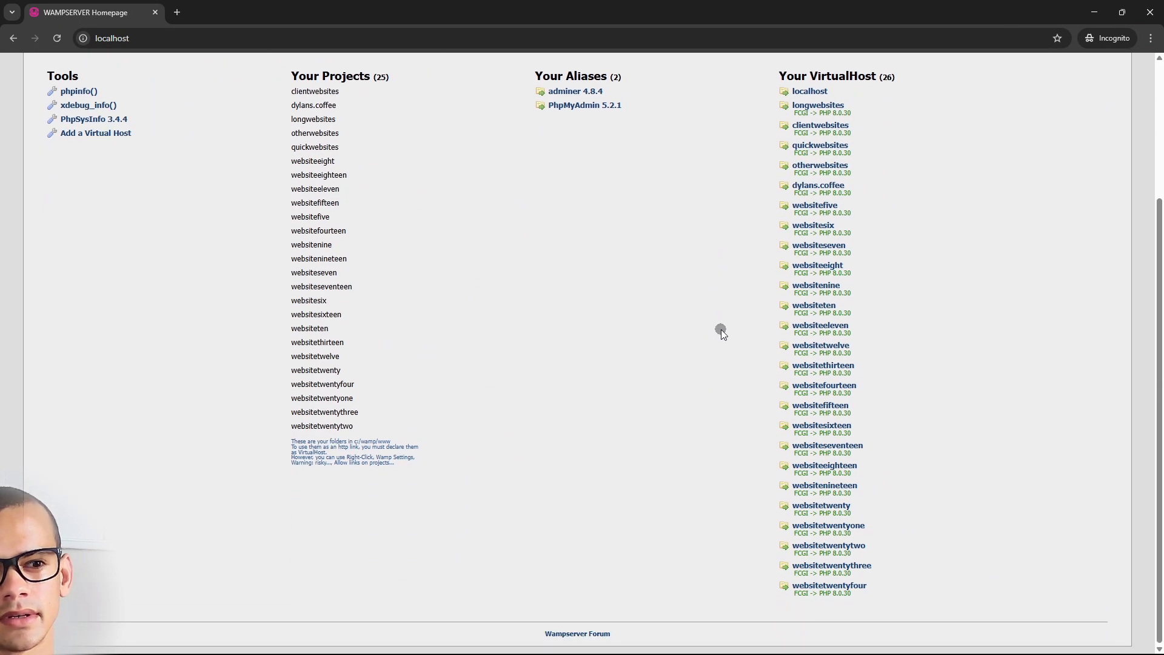
scroll(615, 334, up, 1)
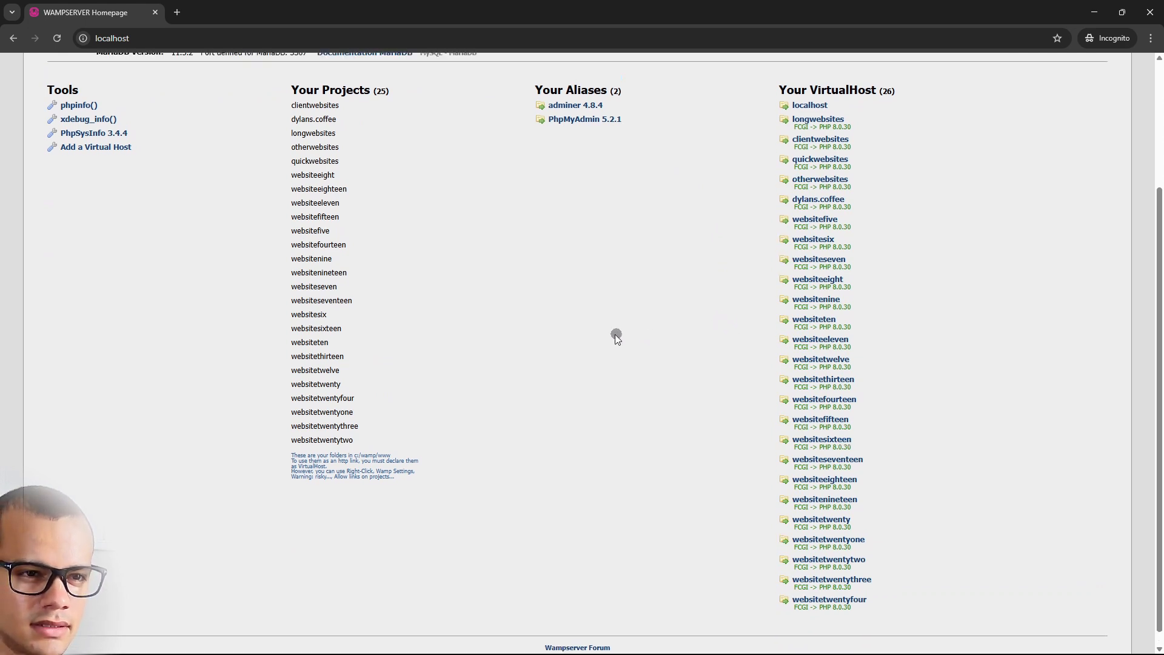
scroll(788, 522, down, 1)
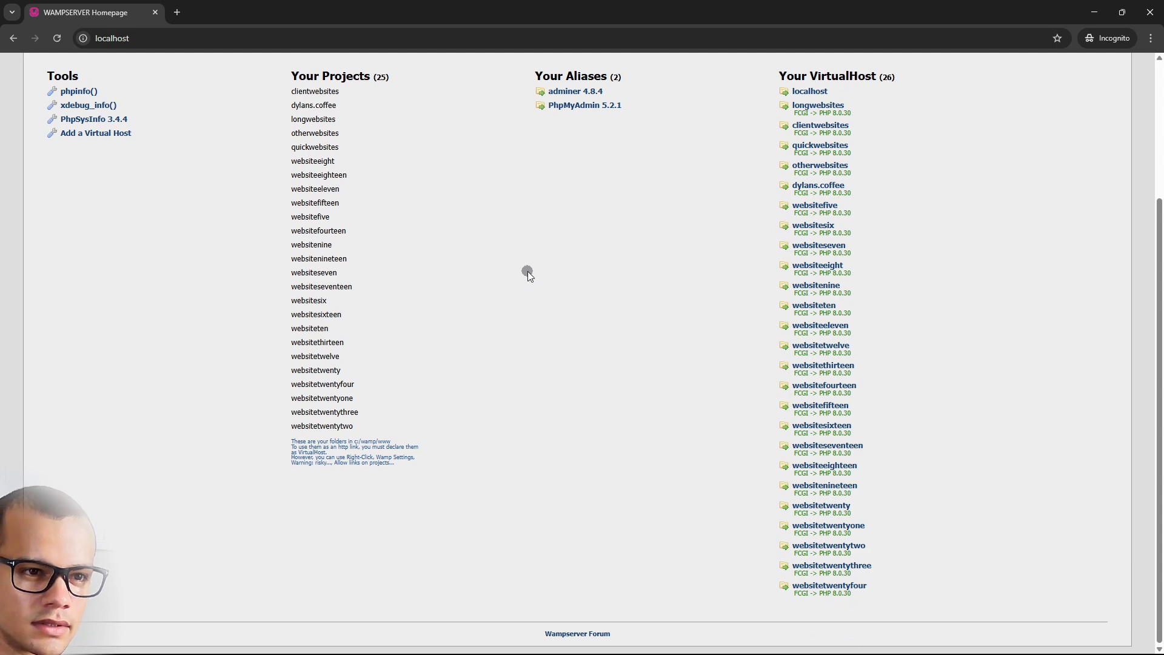
scroll(553, 172, up, 3)
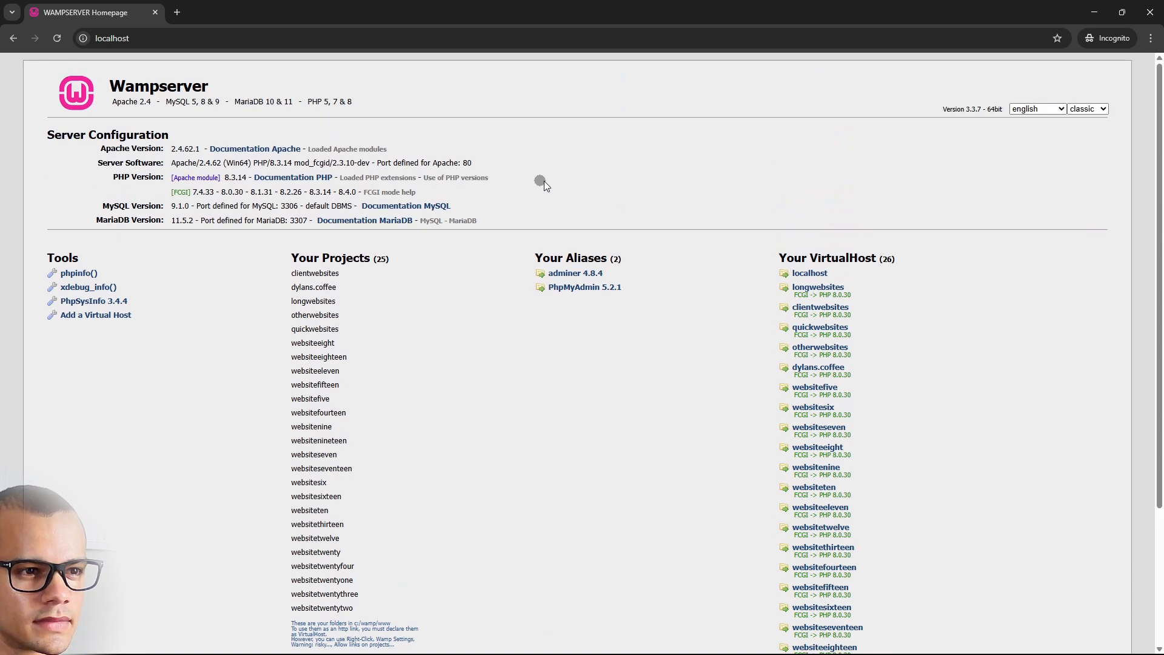
mouse_move(963, 653)
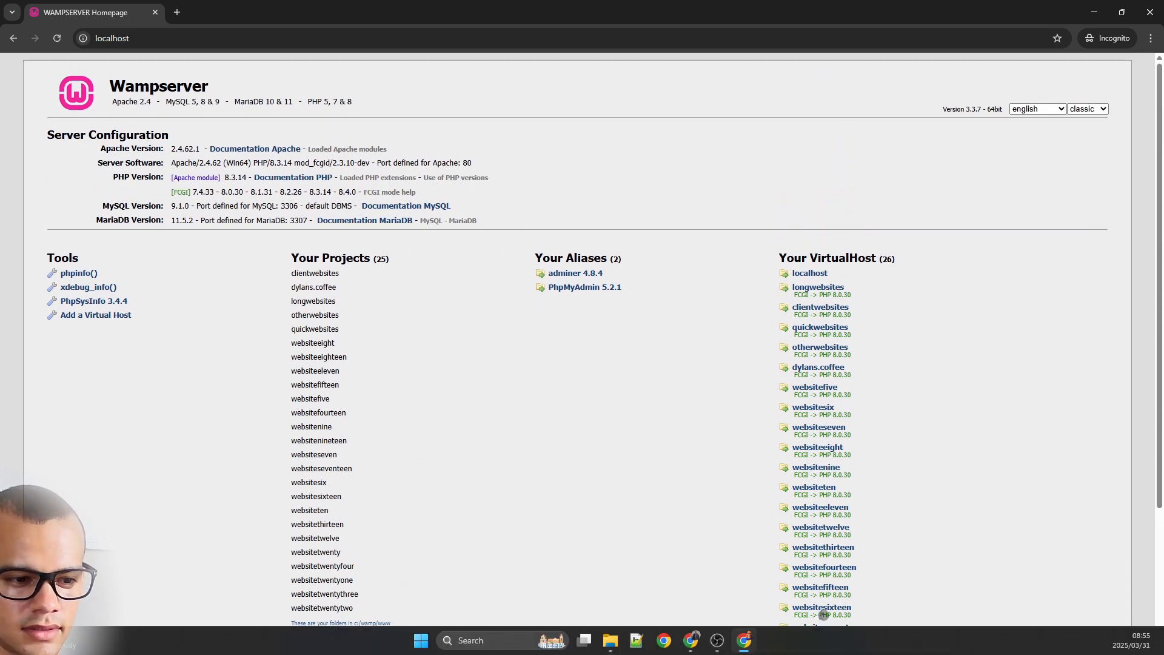
click(608, 648)
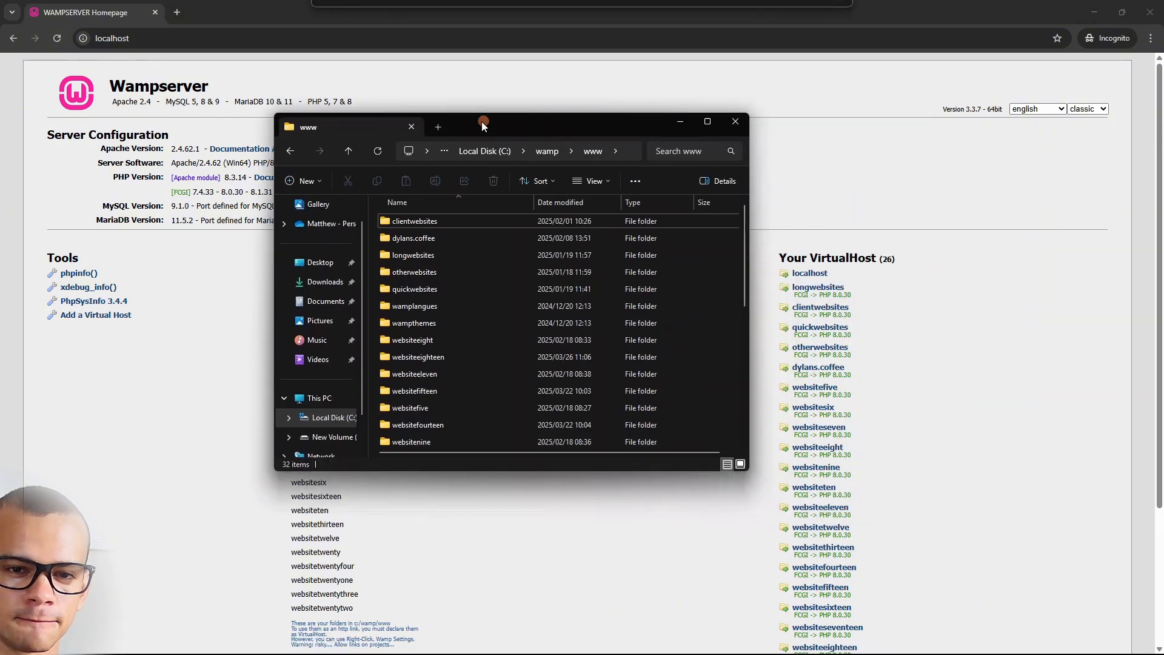
drag(481, 117, 460, 143)
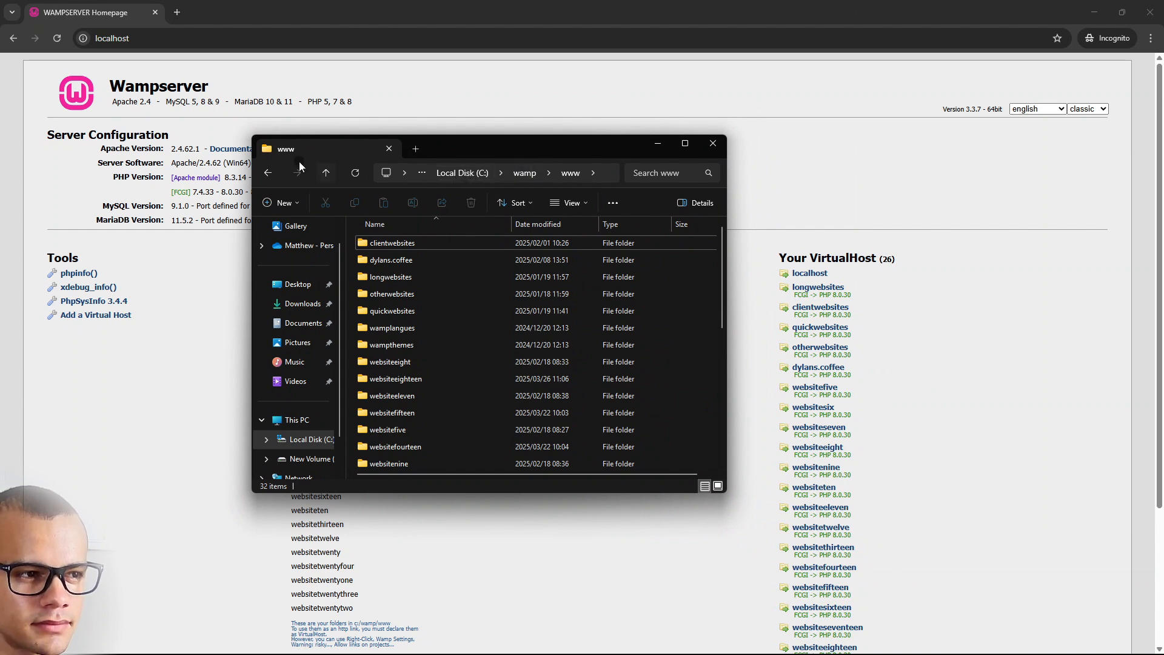
Navigate through This PC and Local Disk (C:) to the C:\wamp\www folder
click(294, 428)
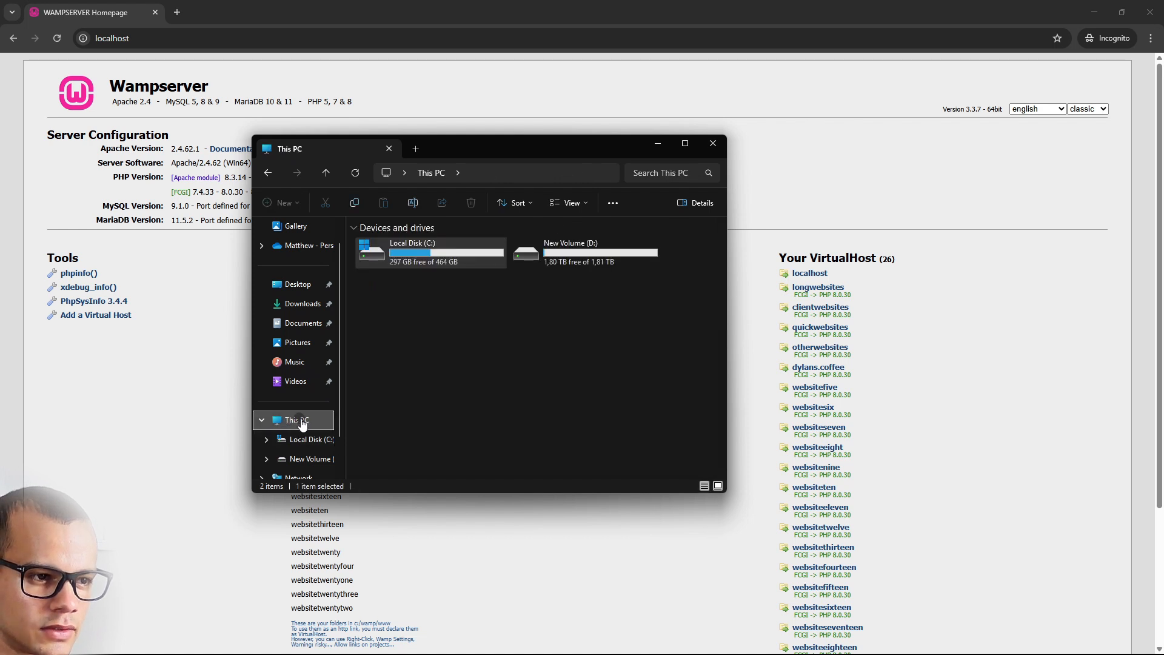
double_click(412, 256)
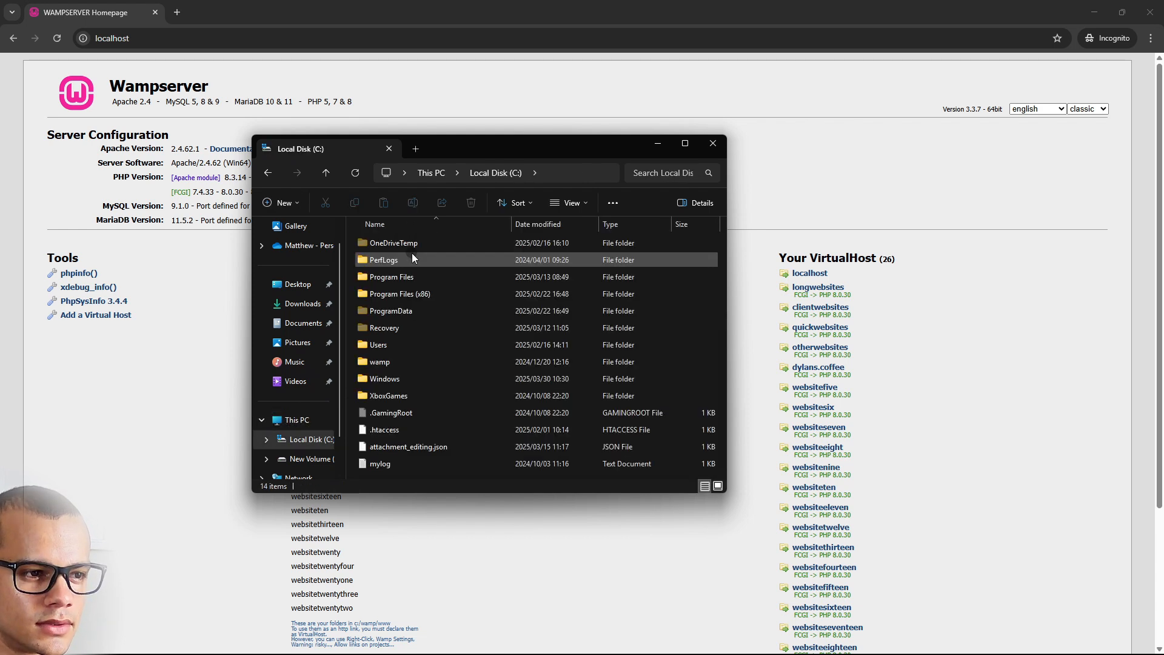
click(399, 364)
double_click(399, 363)
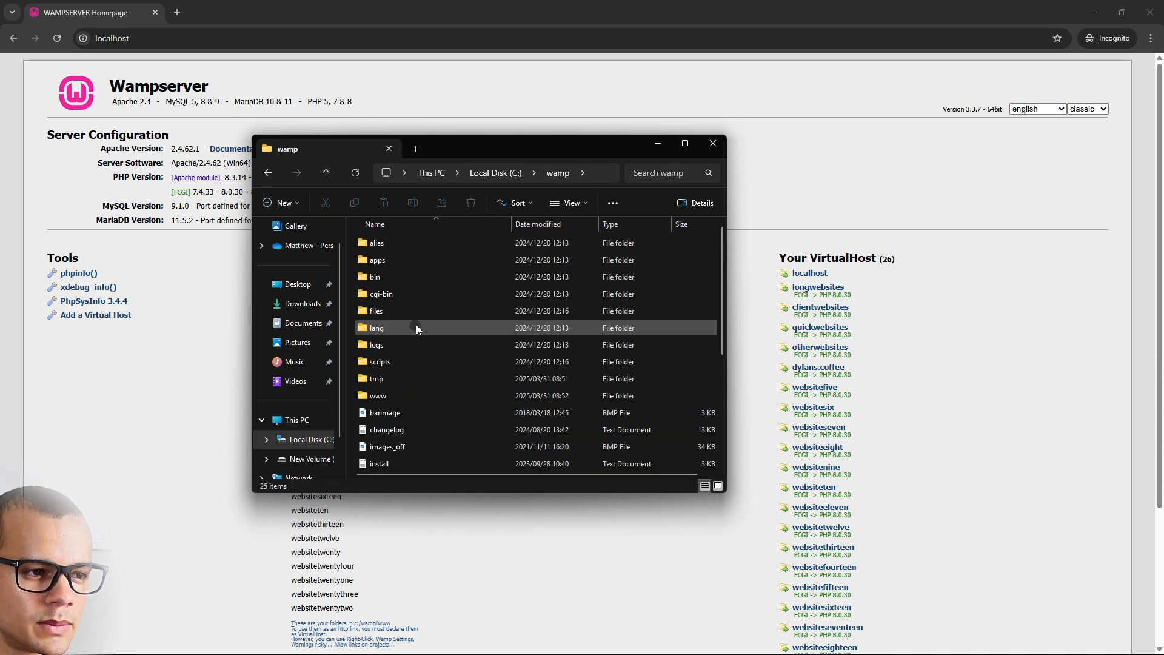
double_click(391, 393)
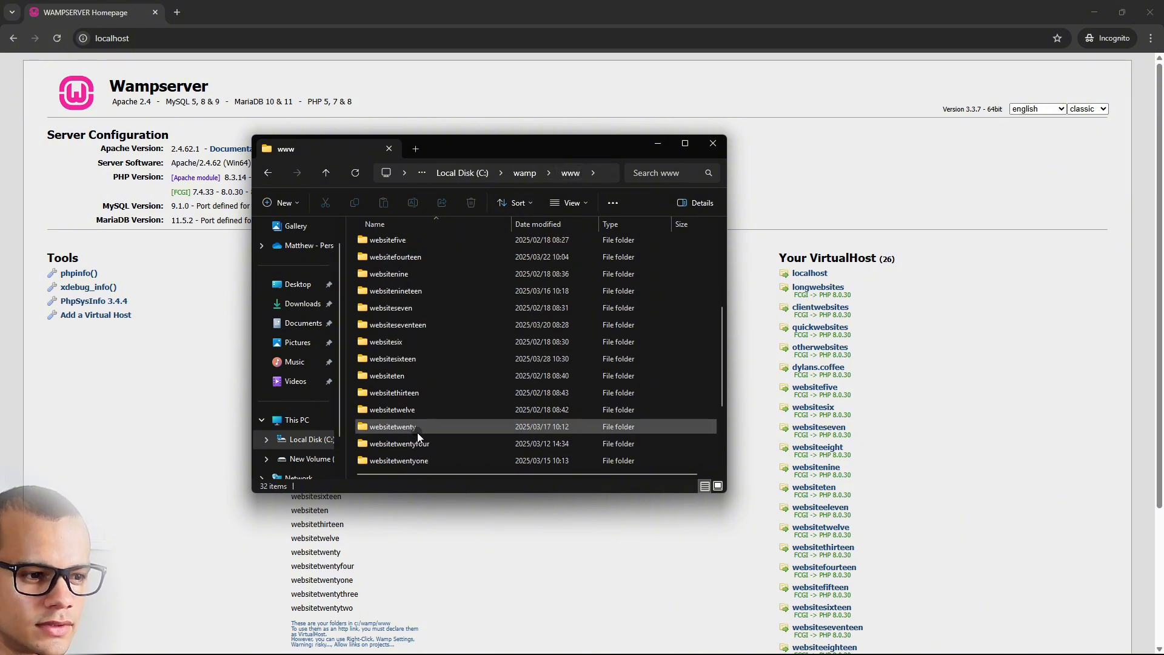
Maximize the www folder window to fill the screen
scroll(404, 279, down, 5)
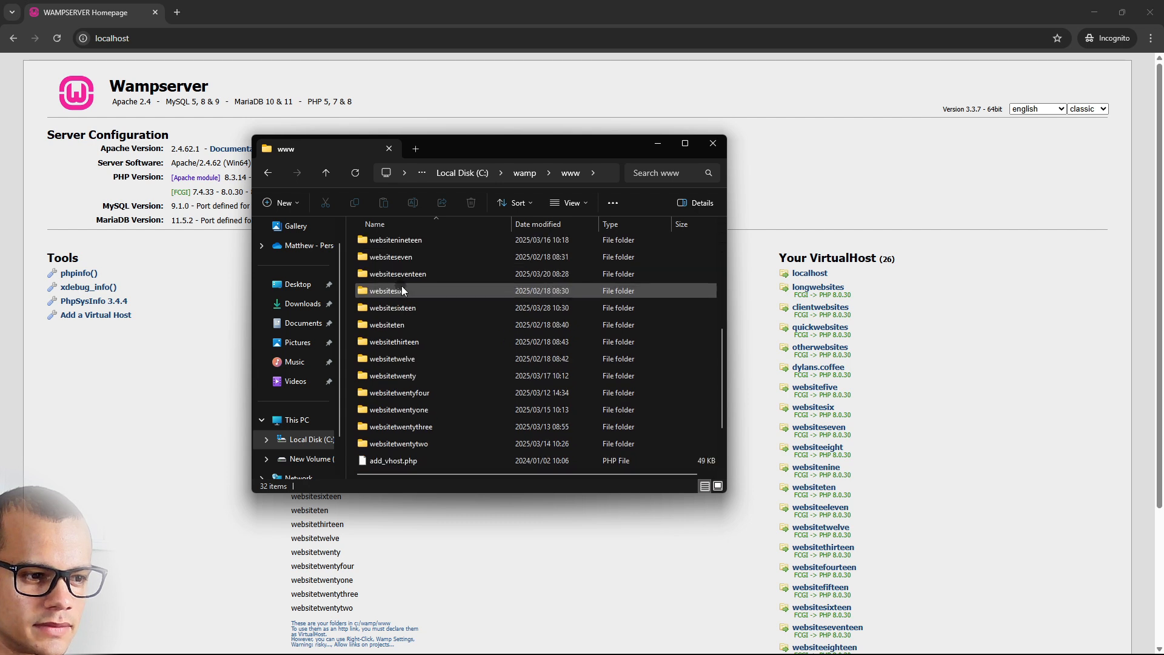
scroll(428, 400, up, 5)
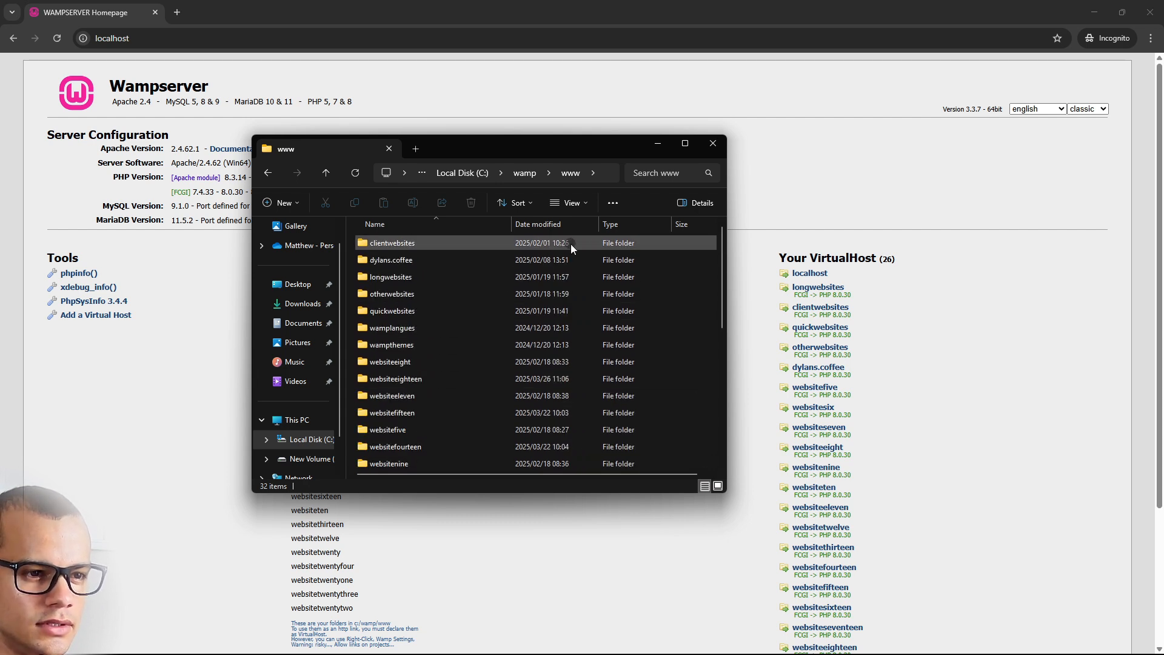
scroll(494, 376, down, 6)
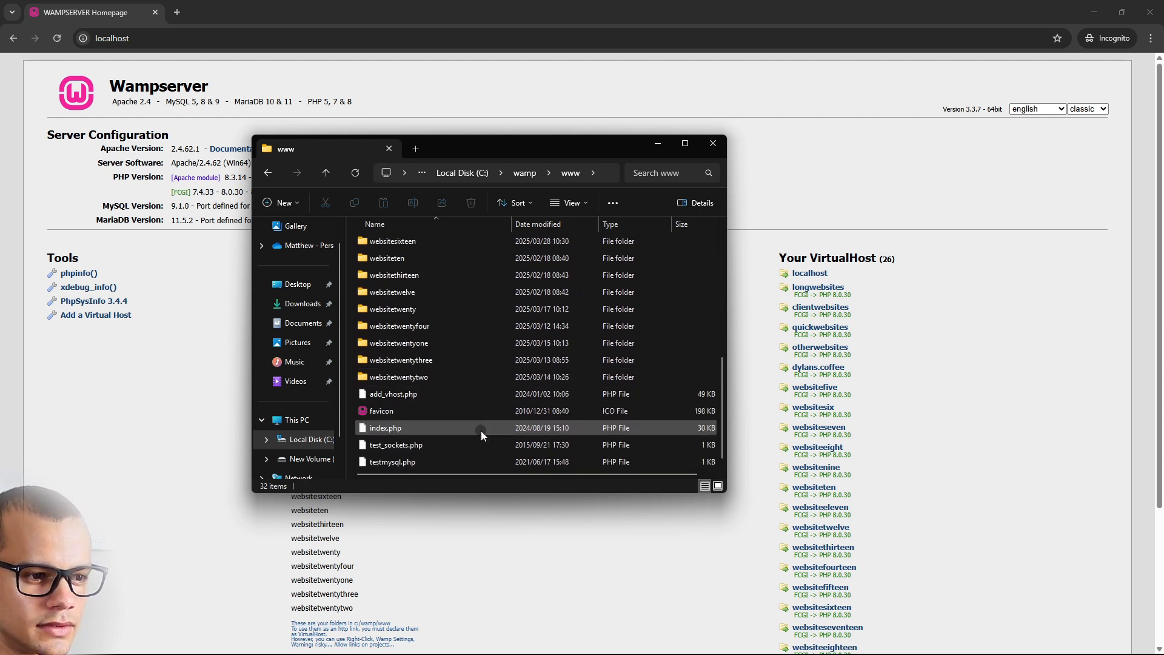
scroll(617, 330, up, 6)
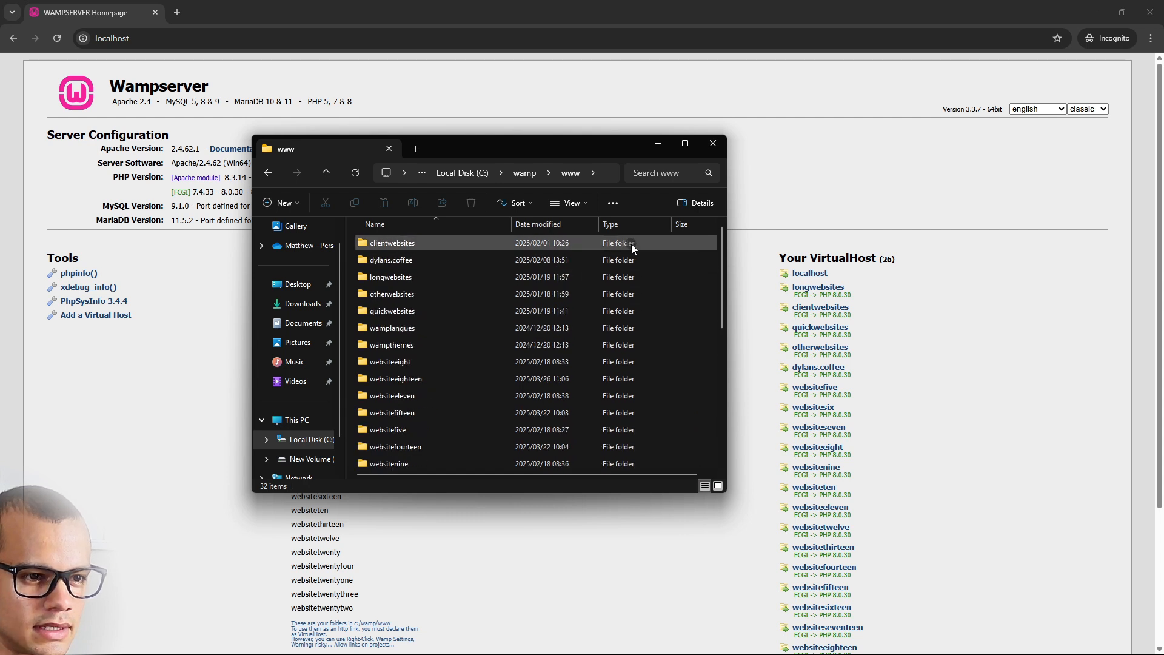
right_click(631, 244)
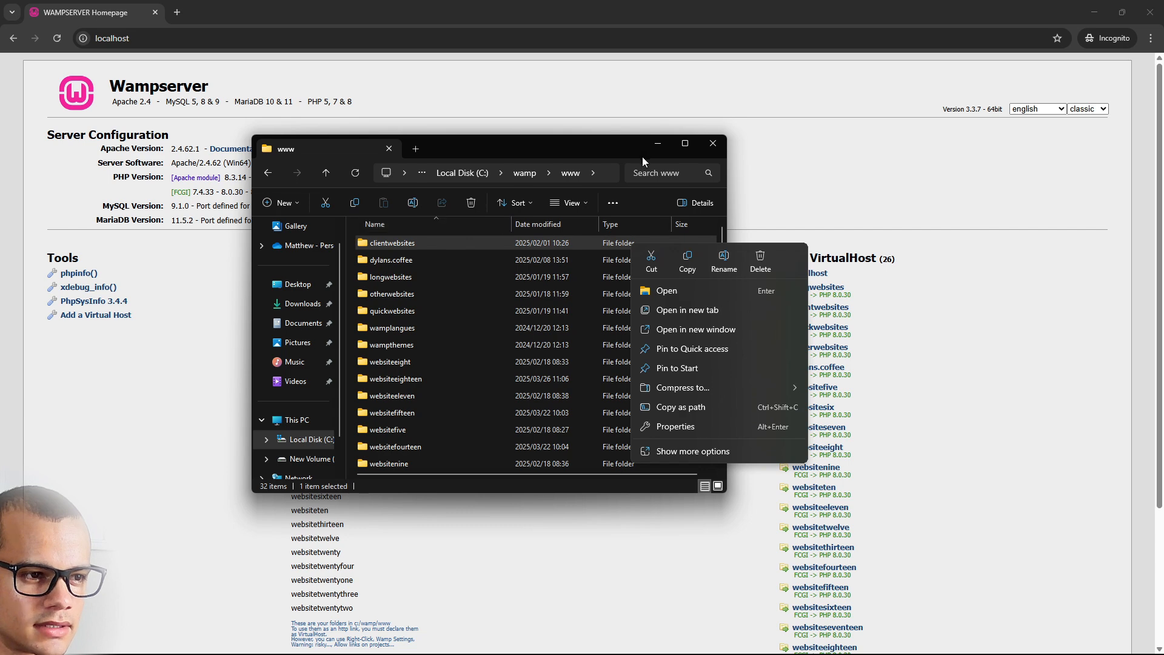
click(686, 144)
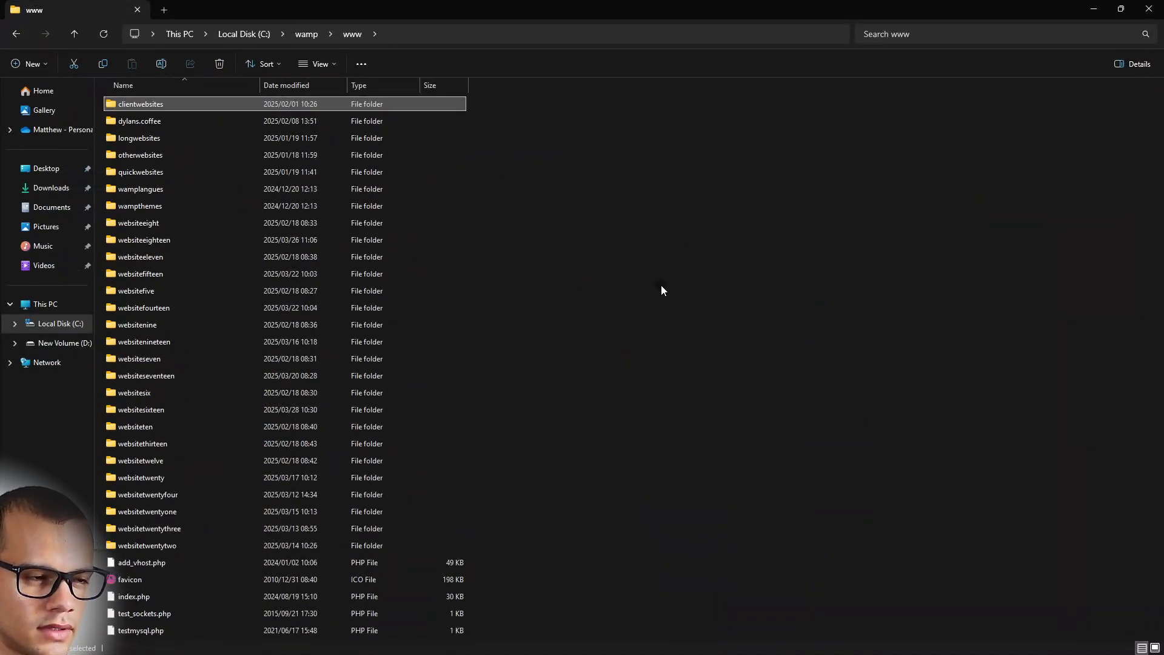
right_click(661, 302)
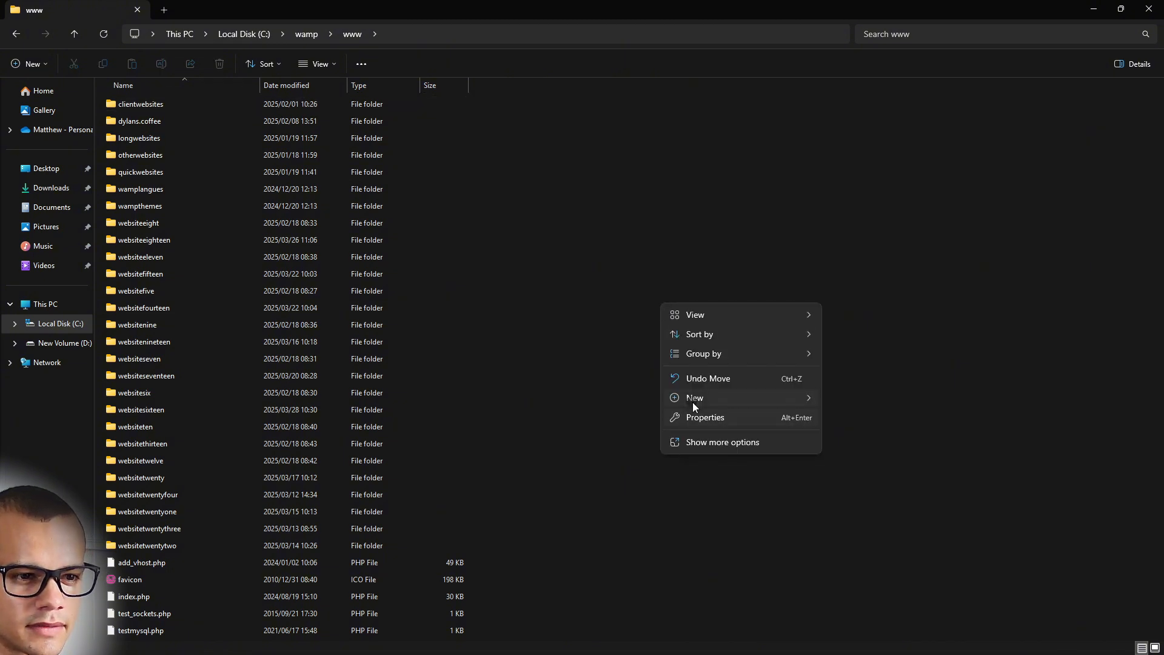
mouse_move(692, 401)
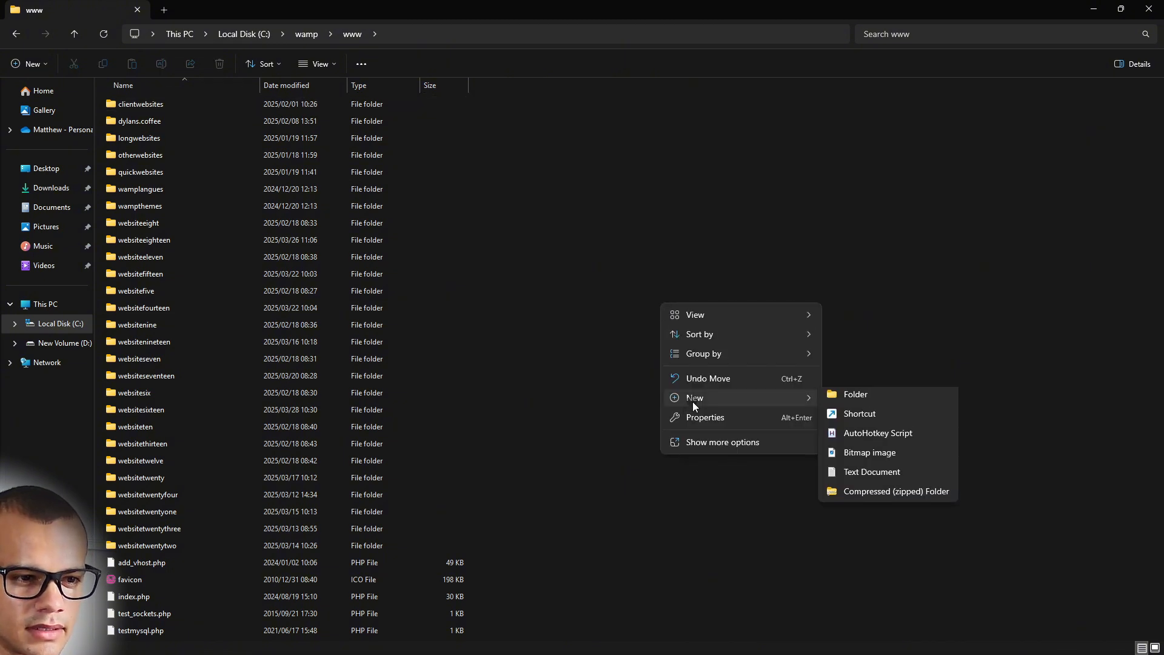
click(860, 400)
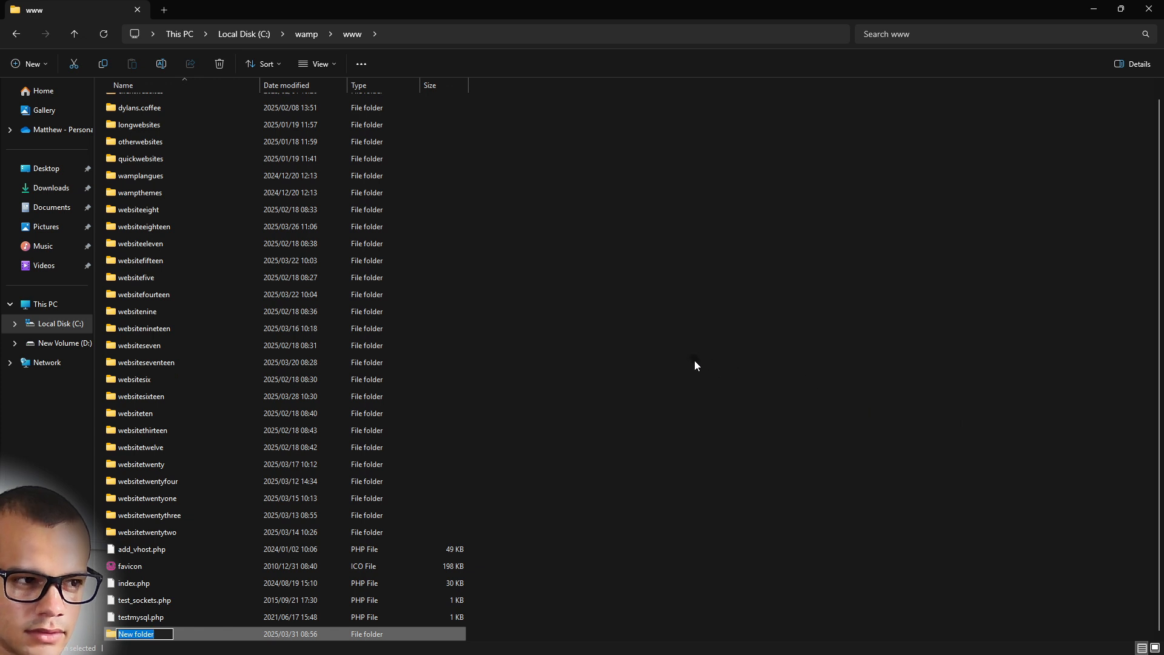
text(wordpress)
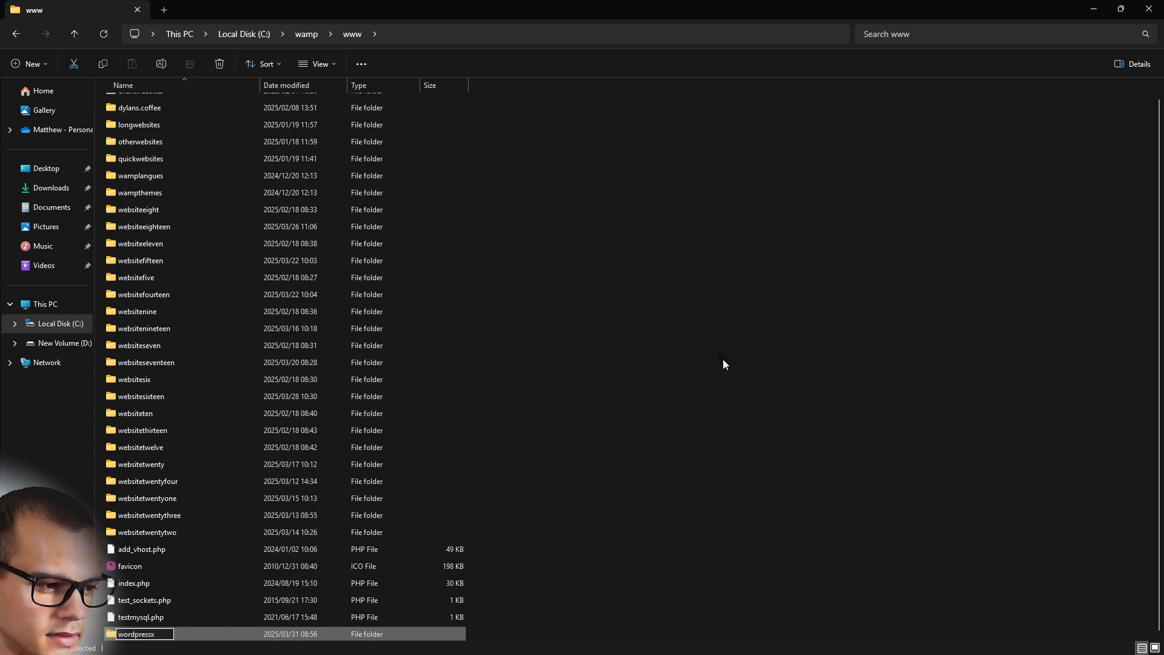
text(x)
click(758, 398)
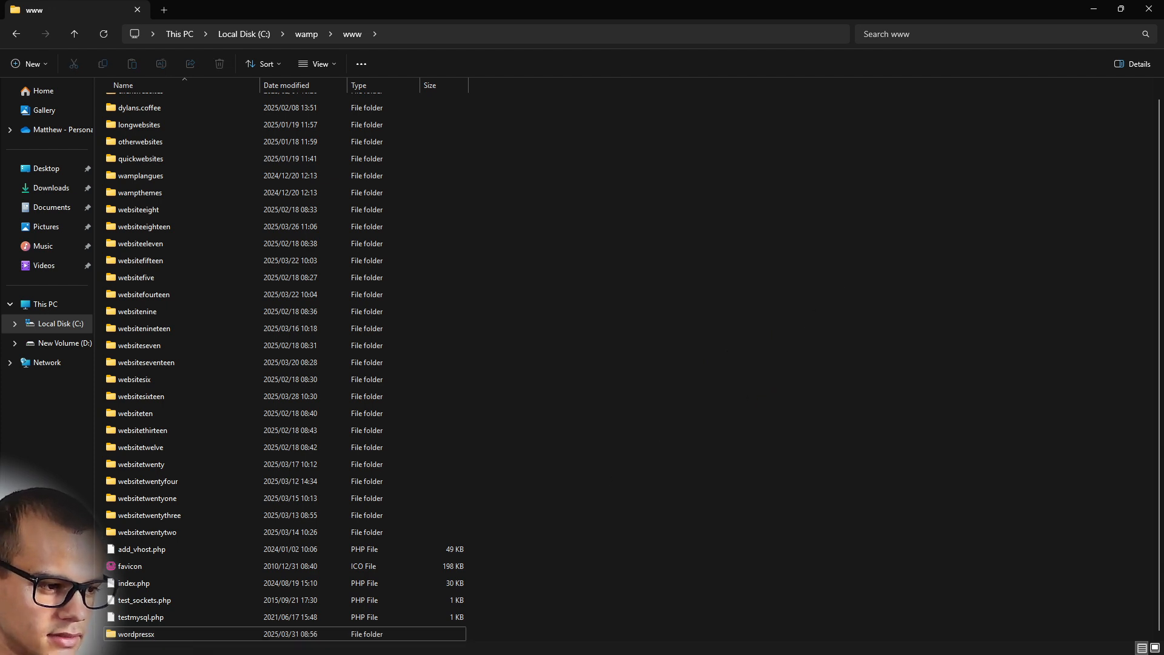
double_click(133, 636)
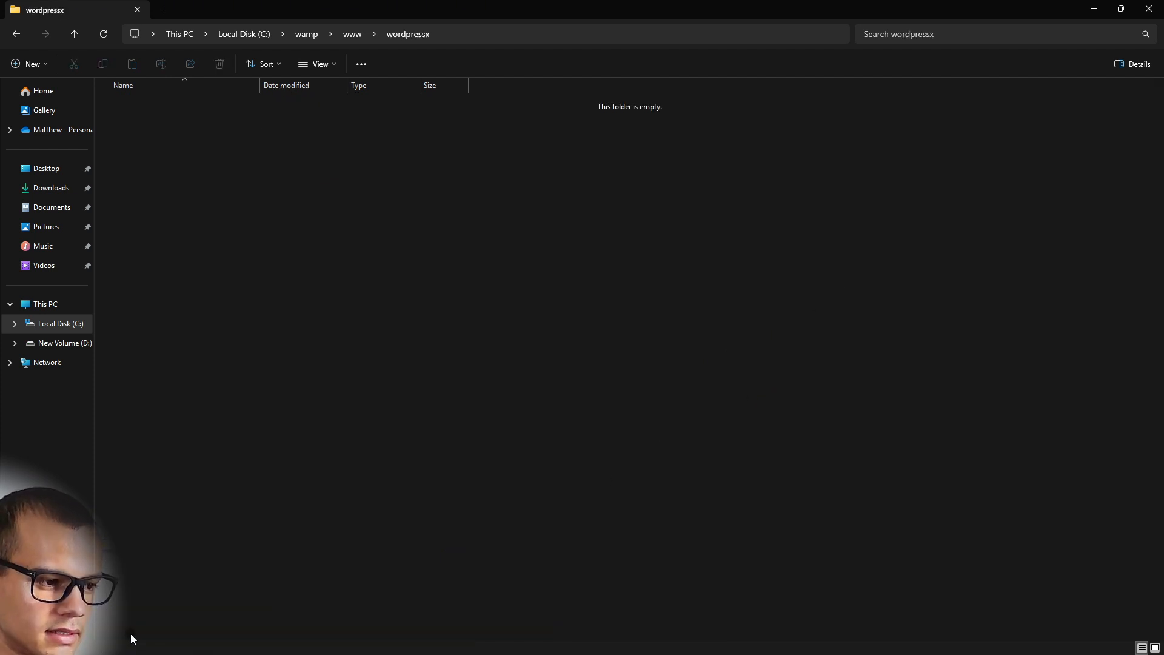
click(353, 34)
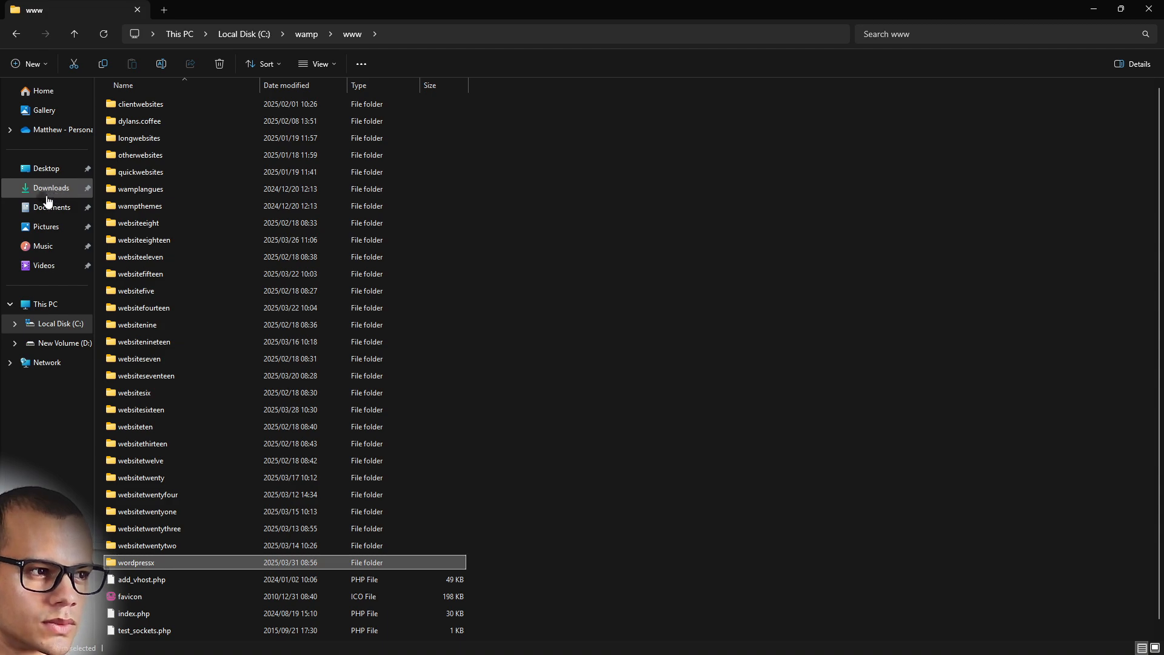
Open a second File Explorer window with Win+E and arrange it beside the www window
drag(260, 13, 290, 2)
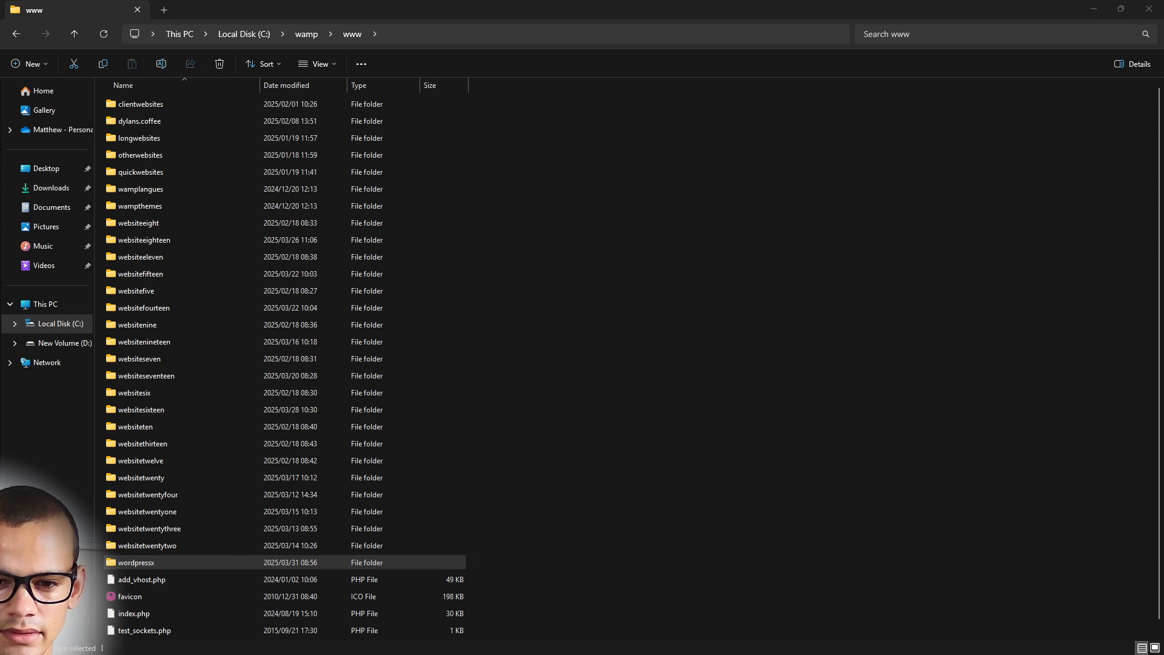
key(super+e)
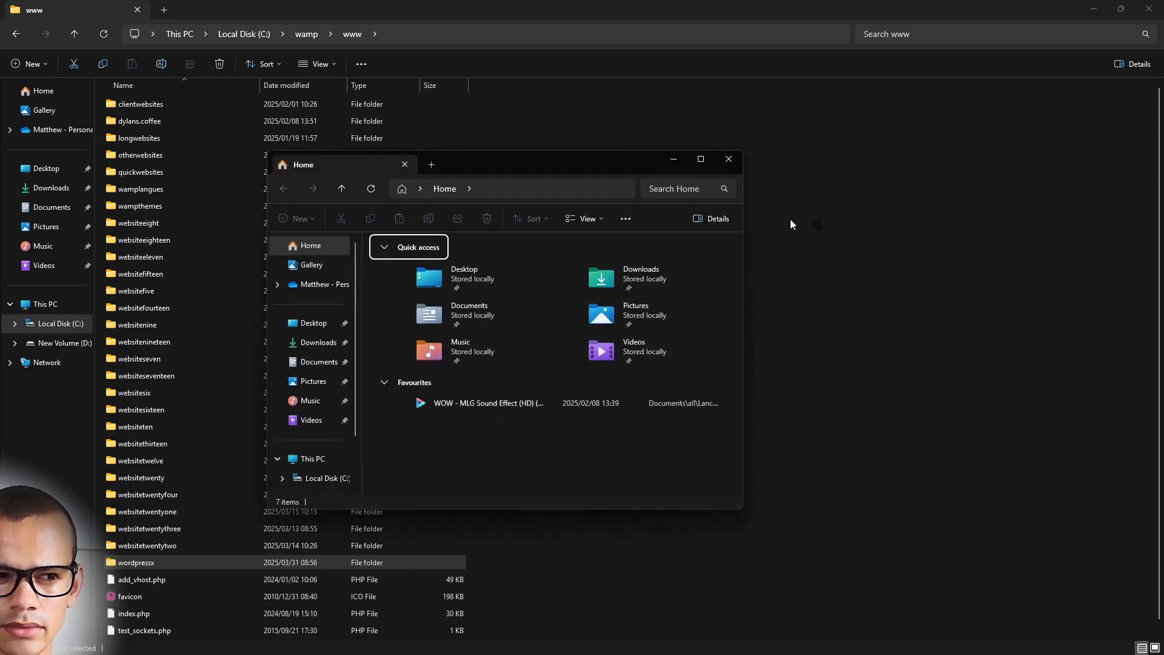
click(501, 168)
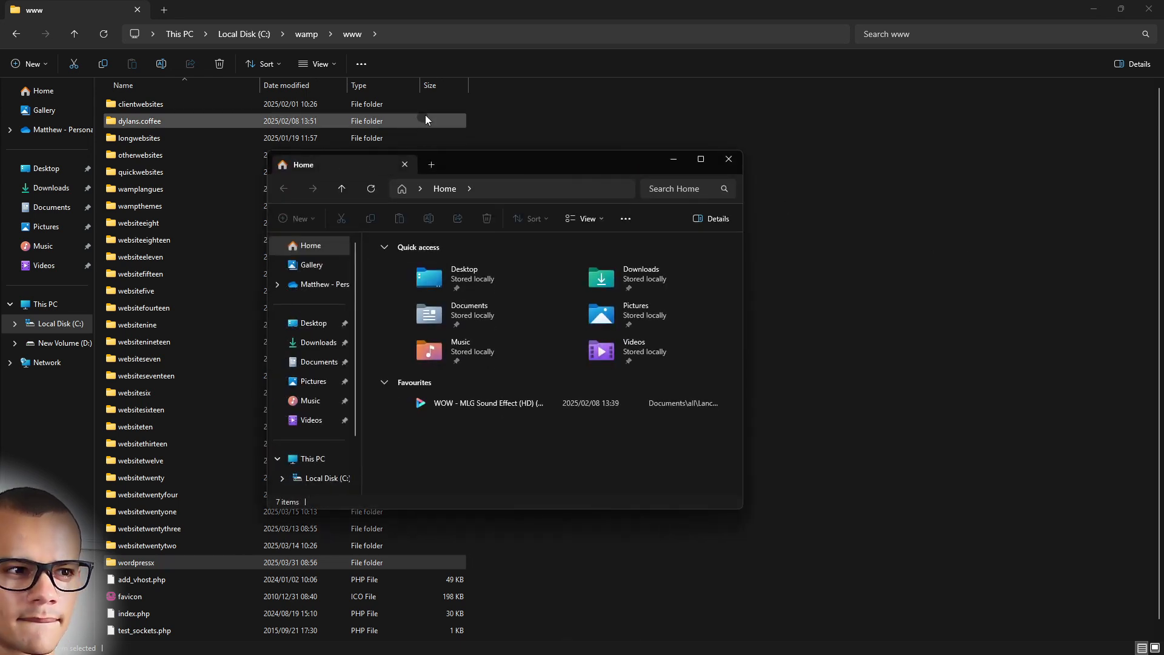
double_click(481, 165)
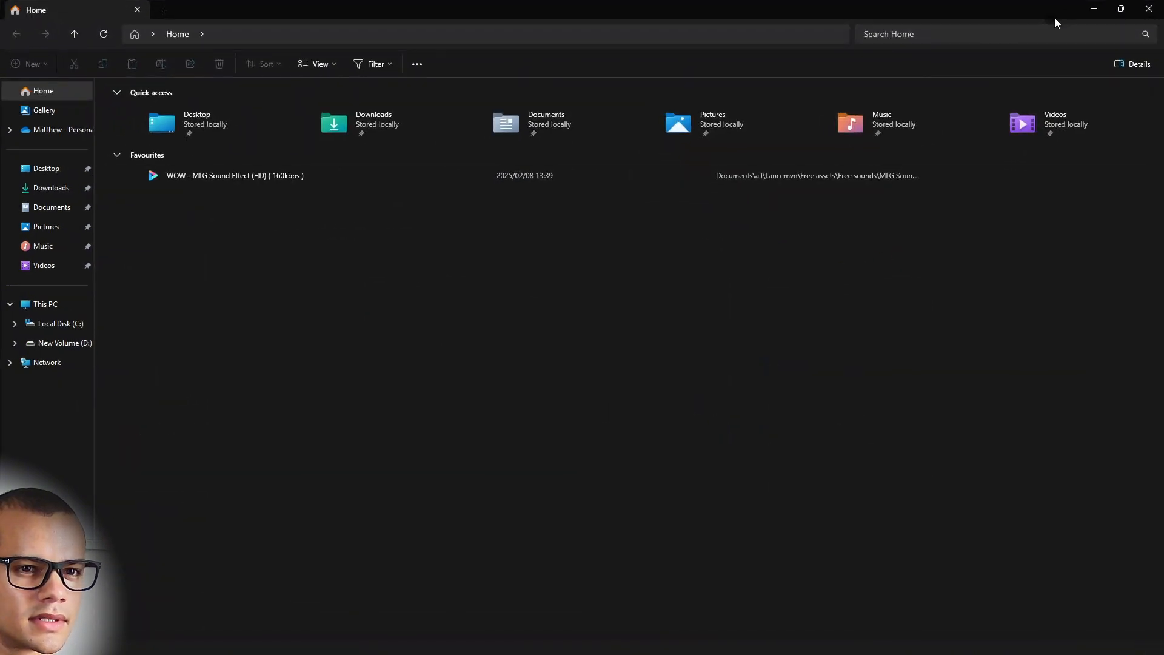
click(1119, 7)
drag(631, 165, 1163, 200)
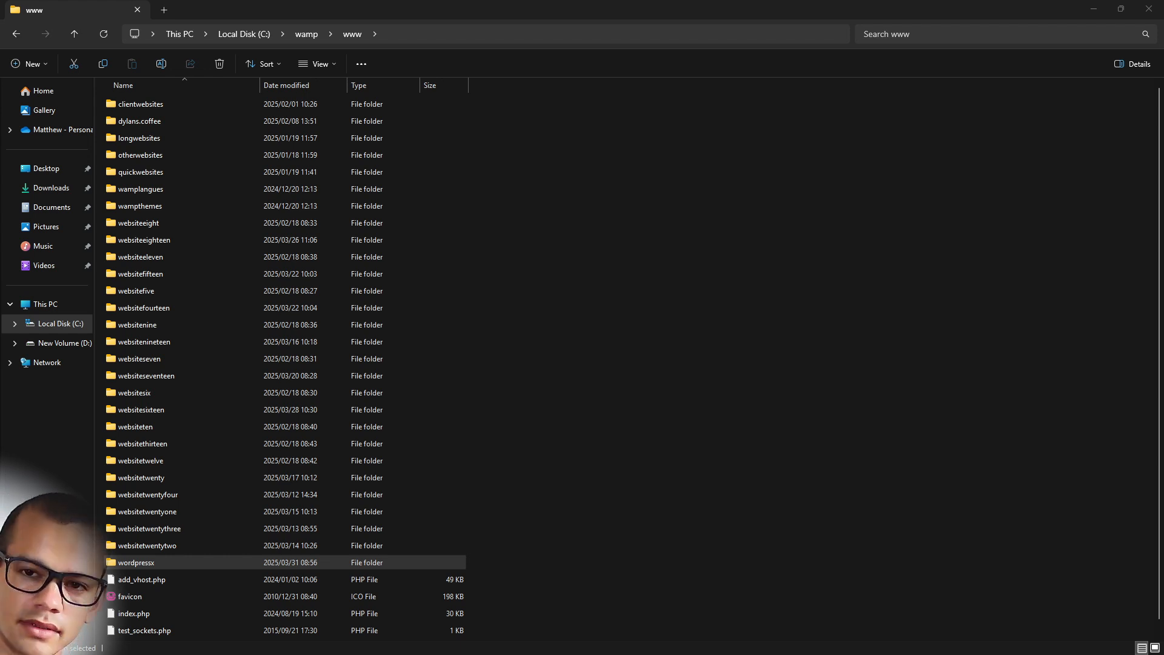
Search Downloads for wordpress and open the wordpress-6.7.2 zip to view its contents
drag(1163, 219, 682, 193)
click(901, 216)
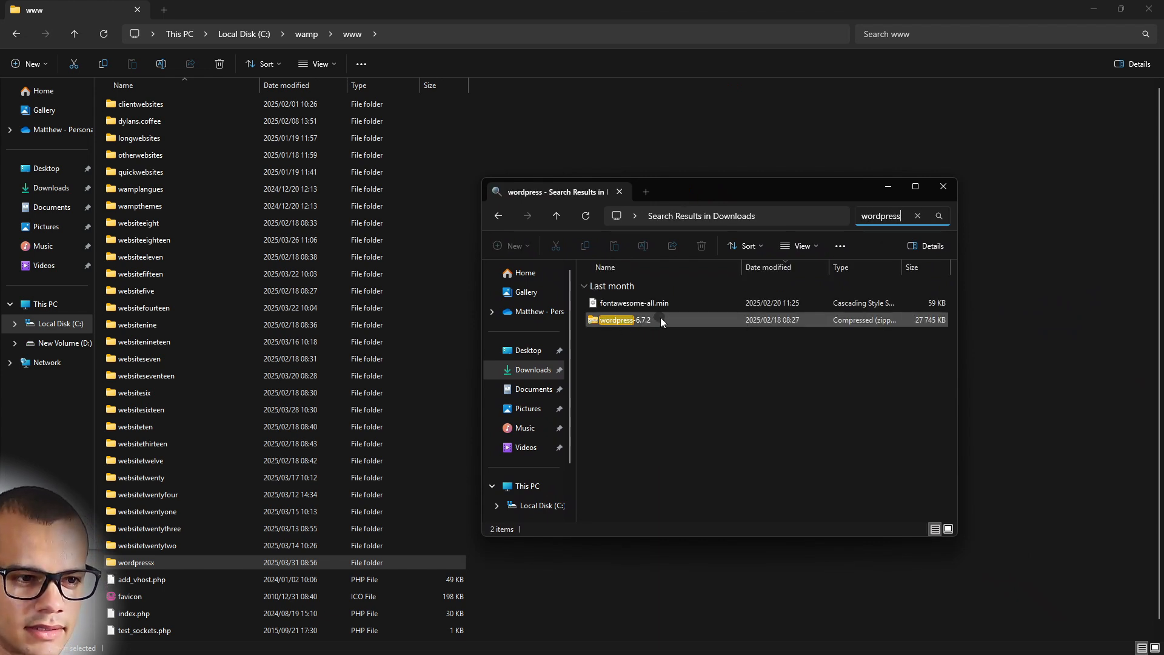
double_click(679, 319)
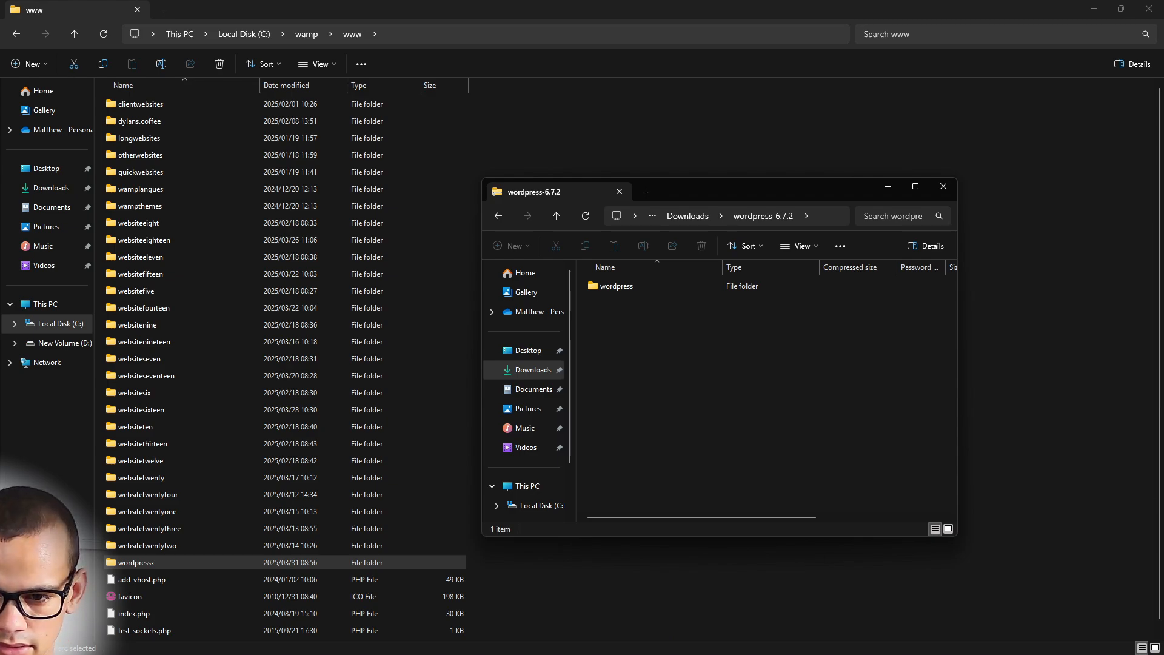
key(alt+Tab)
Search for wordpress in a new Incognito tab and reach the WordPress.com homepage
click(175, 13)
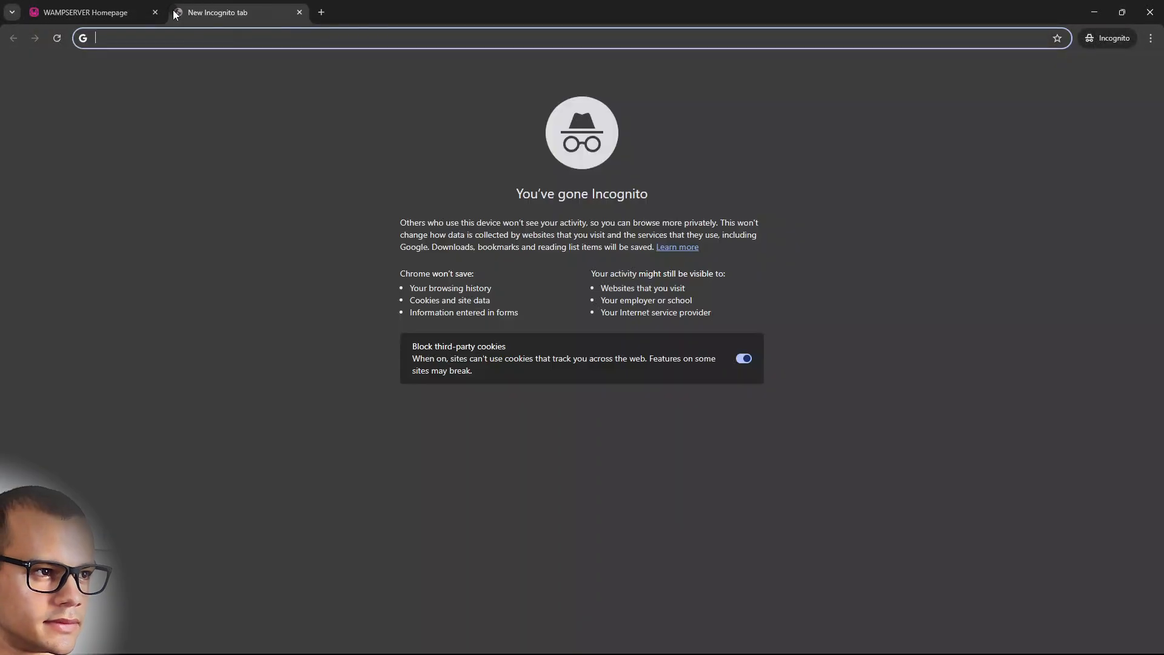
text(wordpress)
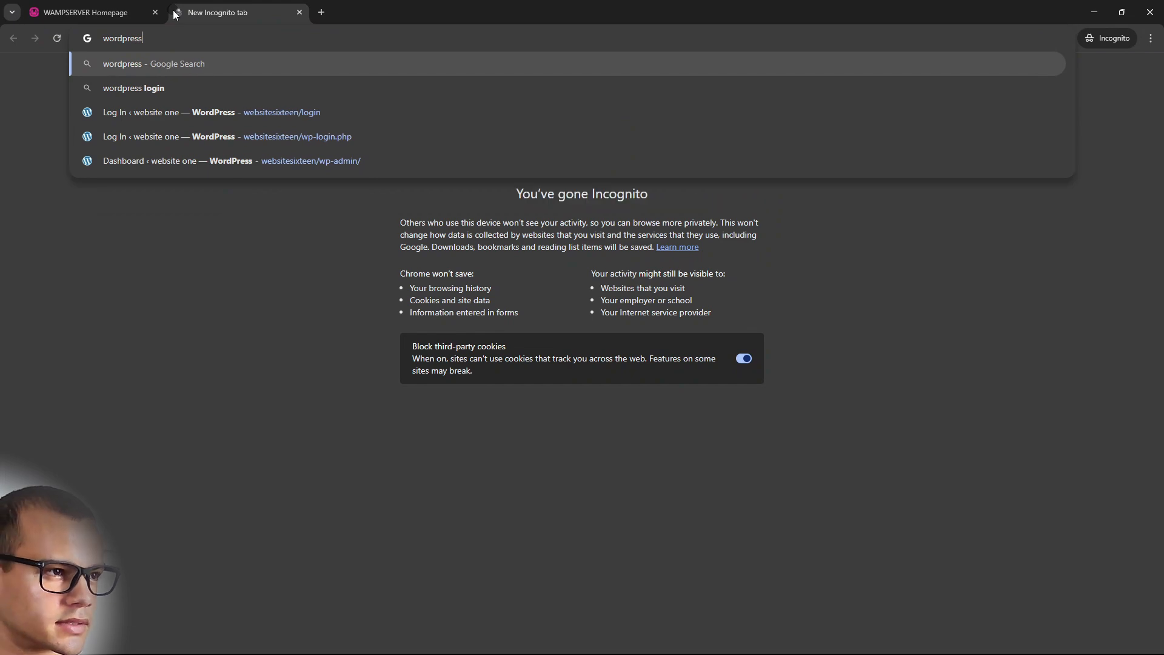
key(Return)
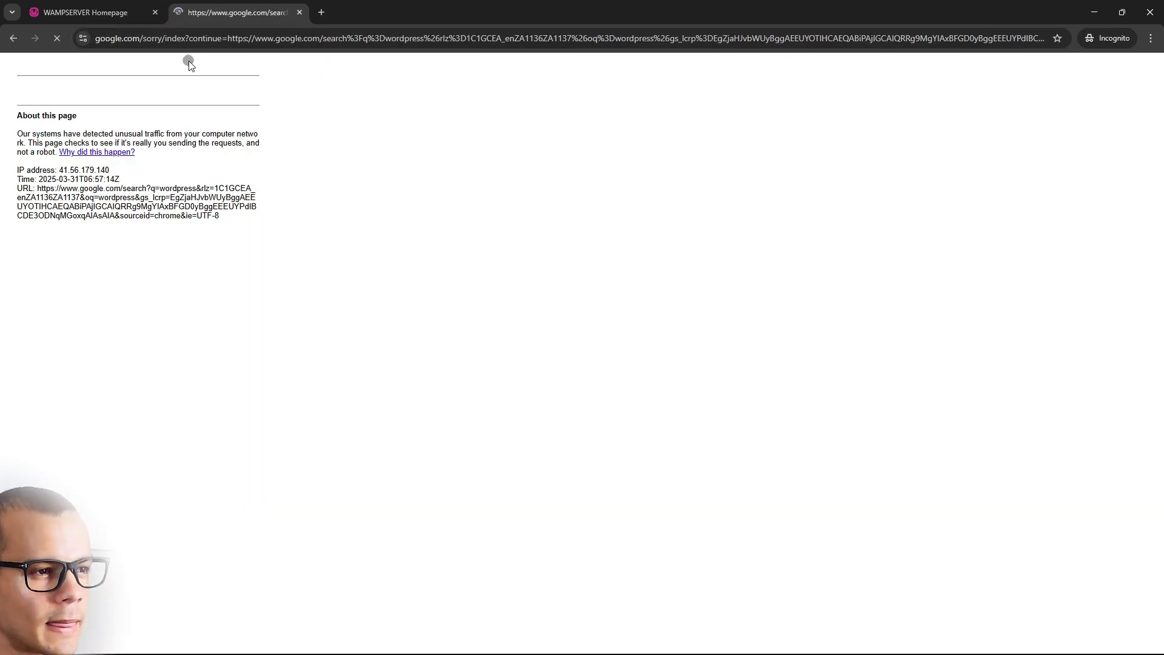
click(322, 12)
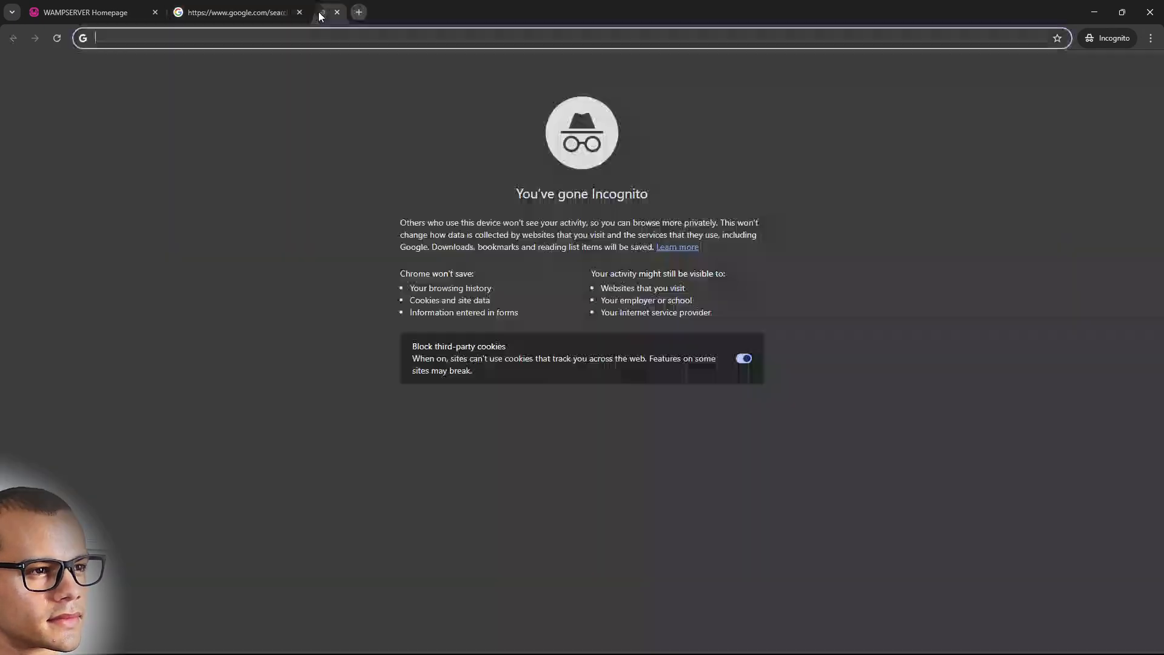
click(300, 13)
text(wordpress)
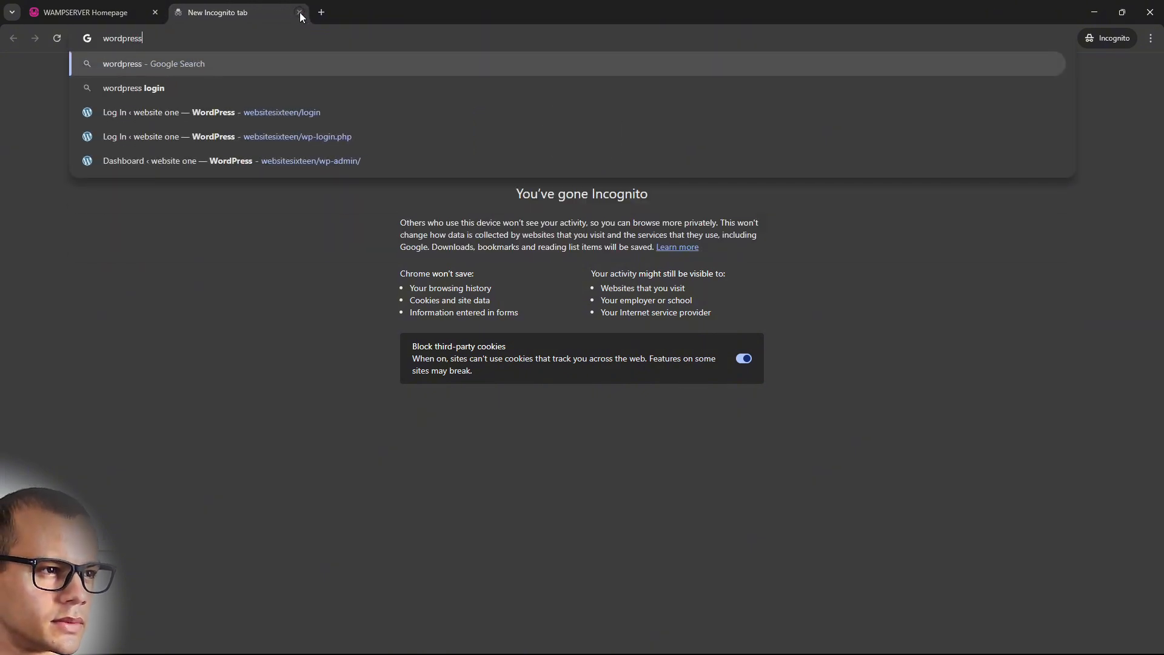
key(Return)
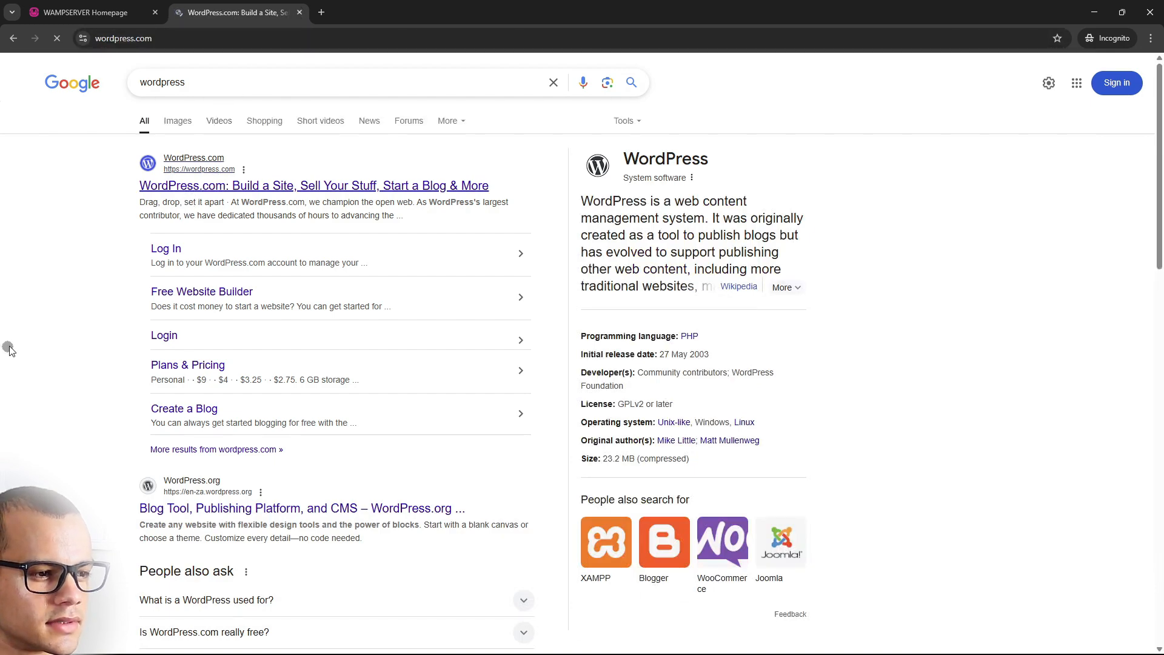
scroll(614, 195, down, 4)
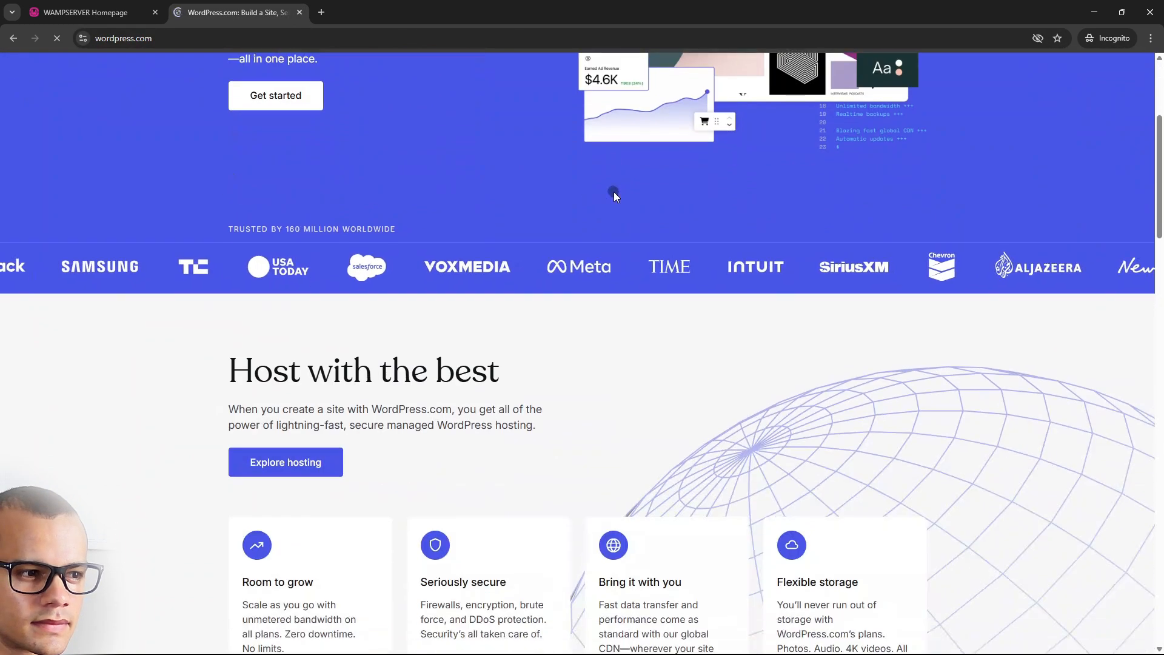
scroll(613, 192, up, 2)
click(273, 228)
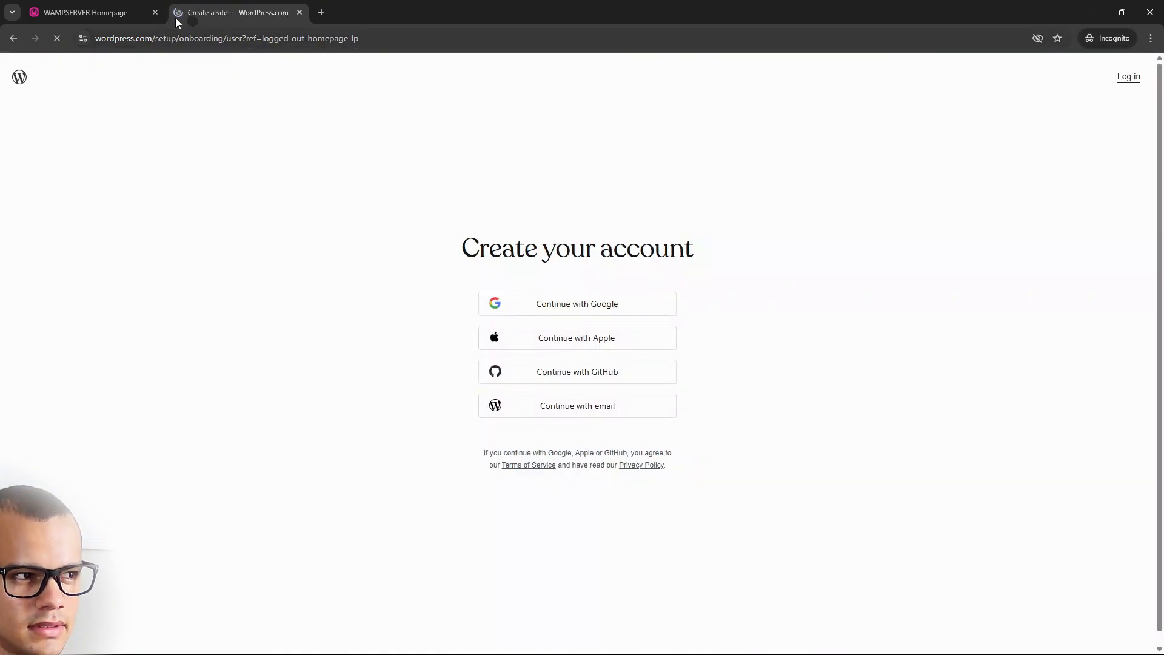
click(12, 39)
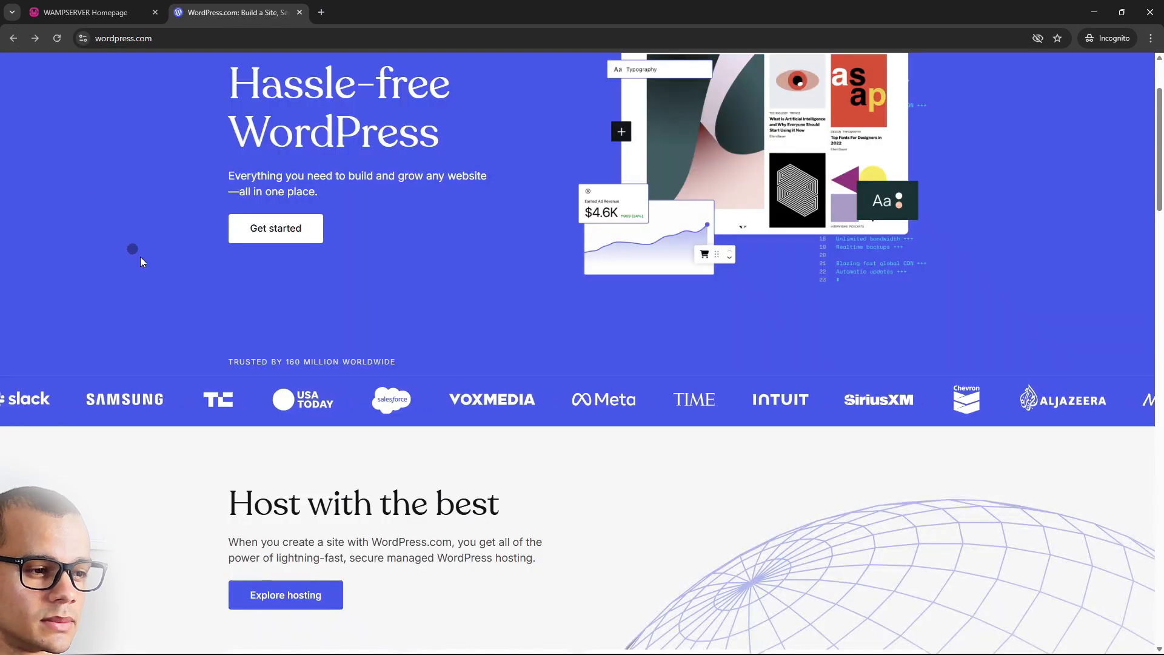
scroll(140, 256, up, 2)
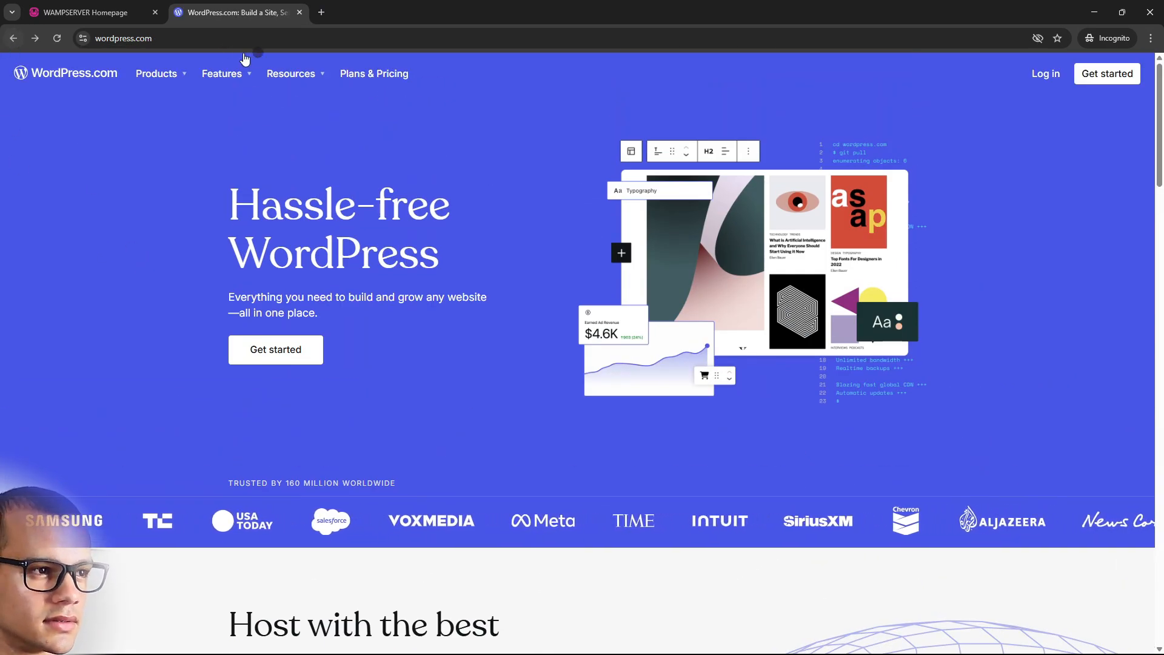
Change the address to wordpress.org and open its WordPress 6.7.2 download page
drag(152, 39, 135, 39)
key(BackSpace)
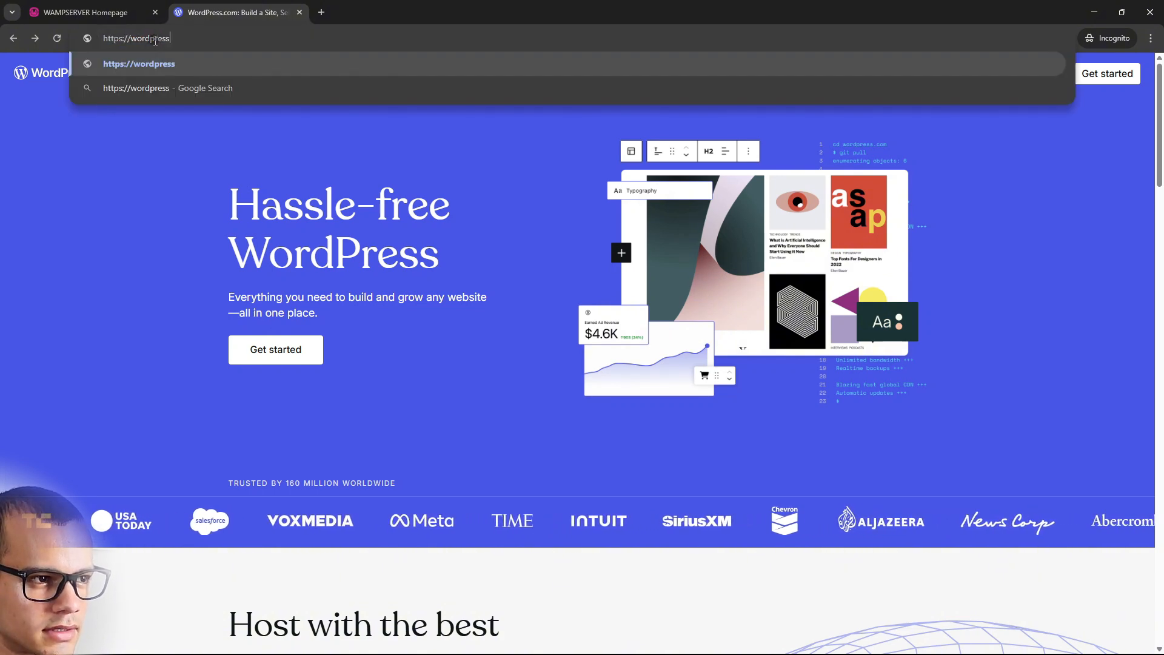
text(.org)
key(Return)
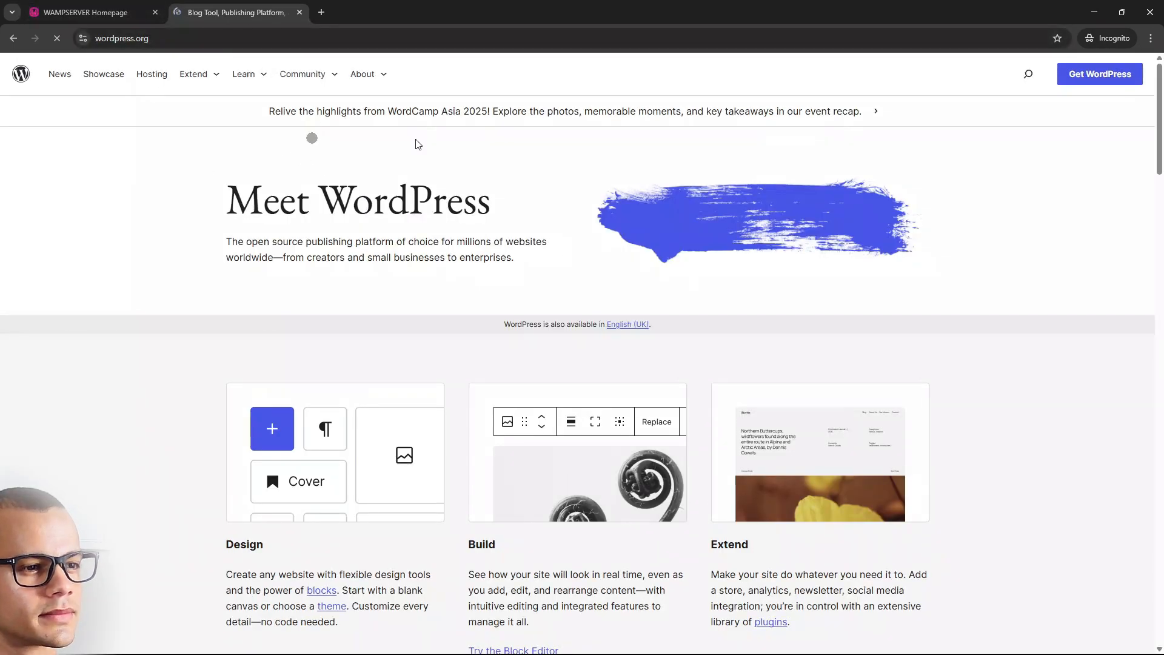
scroll(520, 338, down, 9)
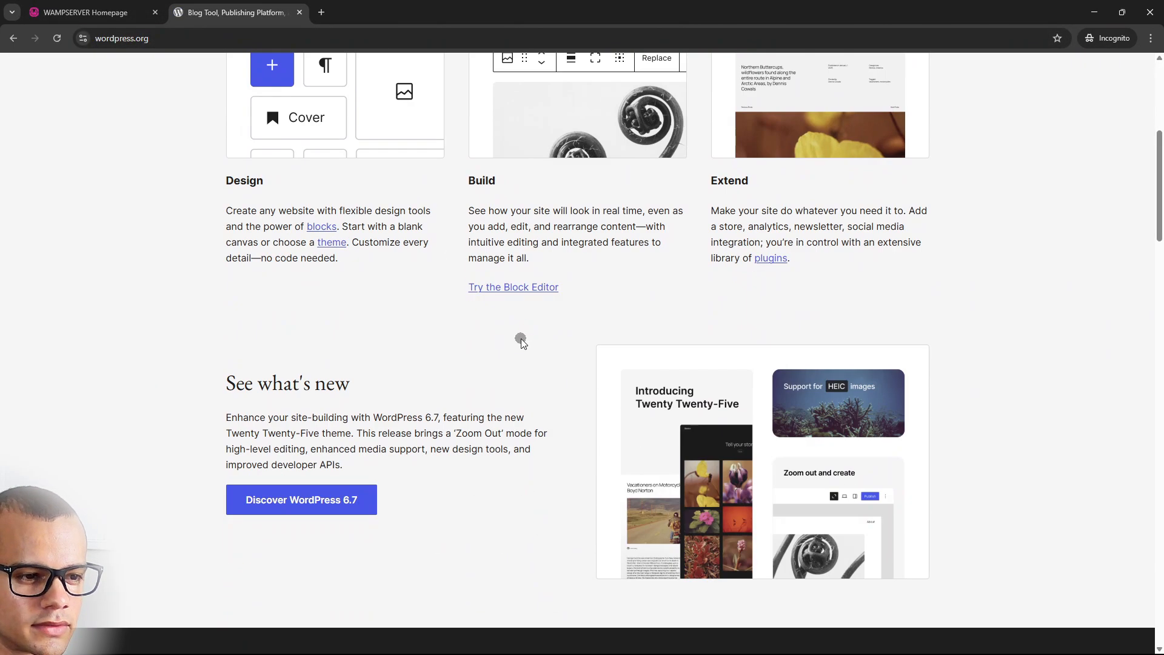
scroll(581, 371, up, 9)
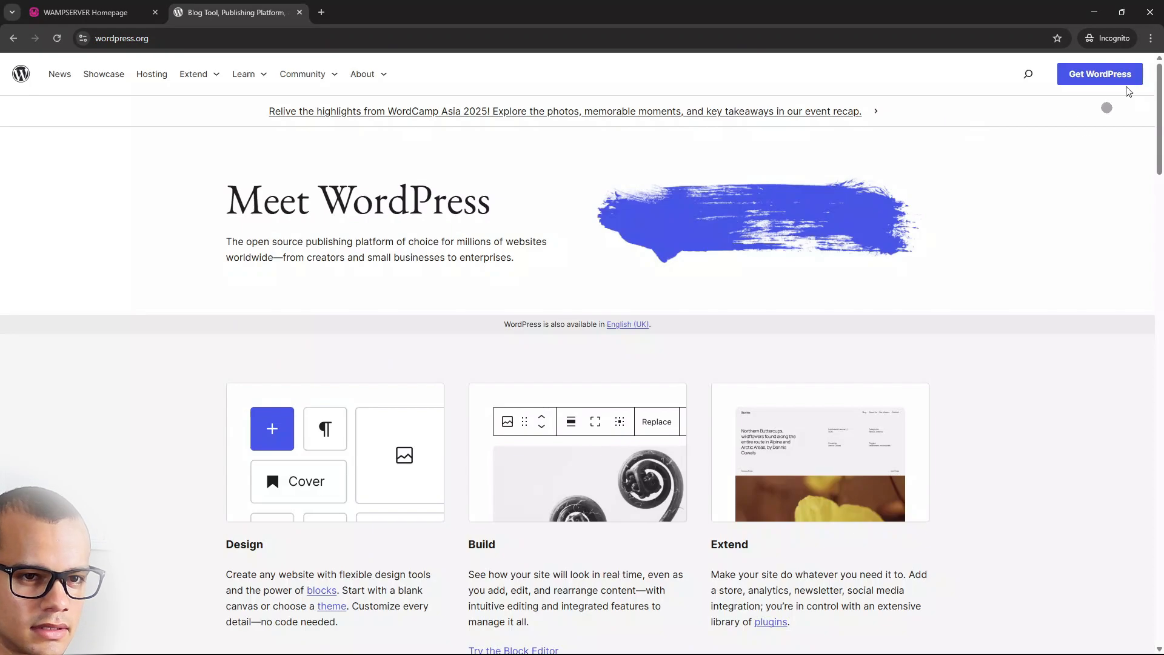
click(1123, 76)
scroll(339, 364, down, 1)
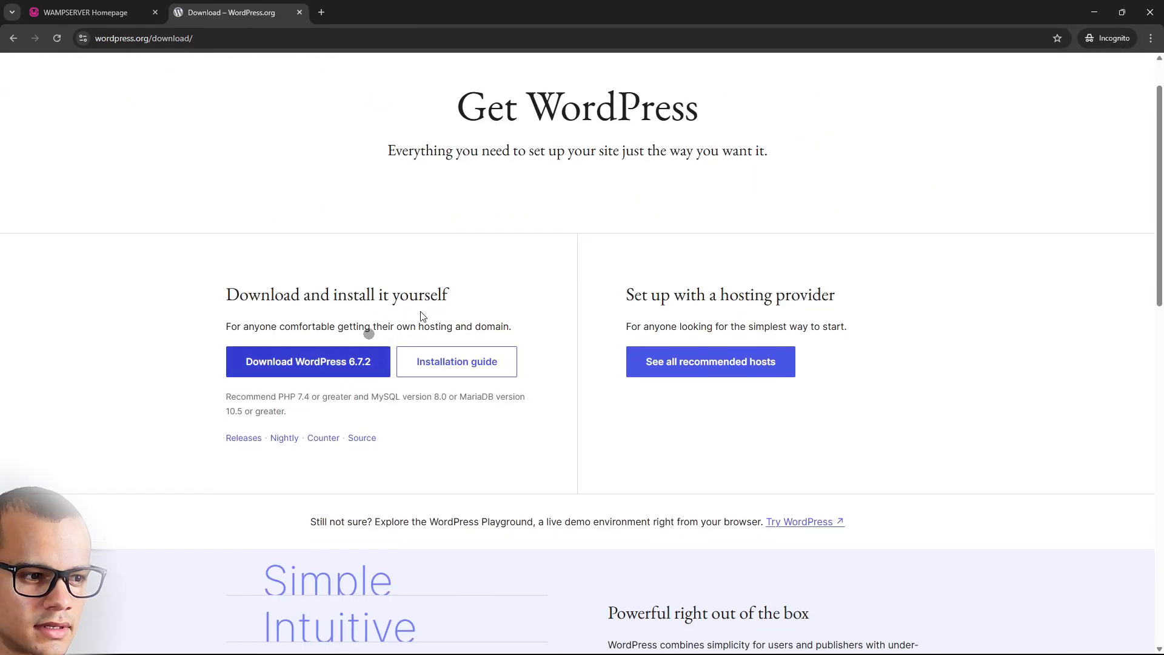
Save the WordPress 6.7.2 zip to Downloads, close the thank-you popup, and cancel the duplicate download
click(324, 366)
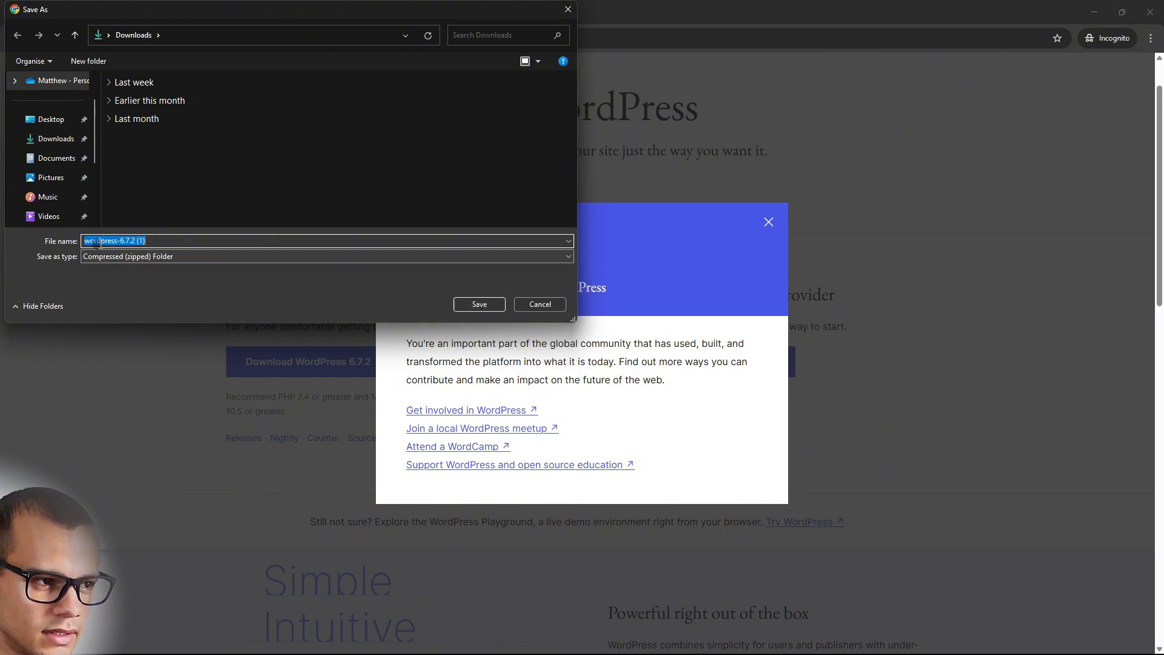
click(467, 305)
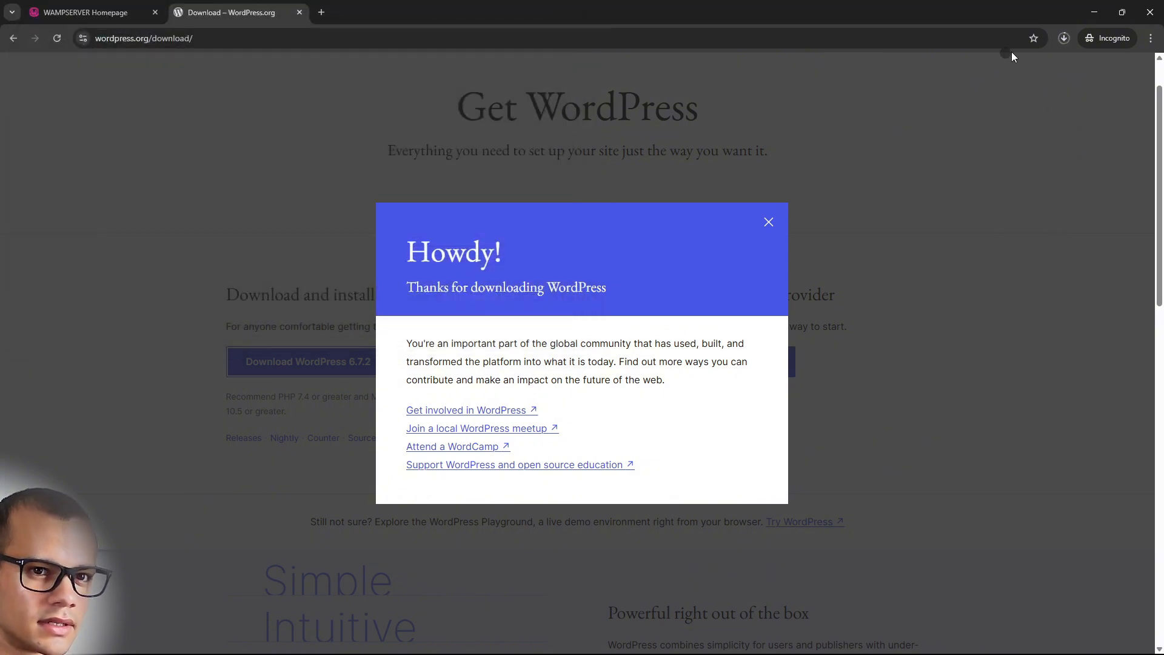
click(1072, 38)
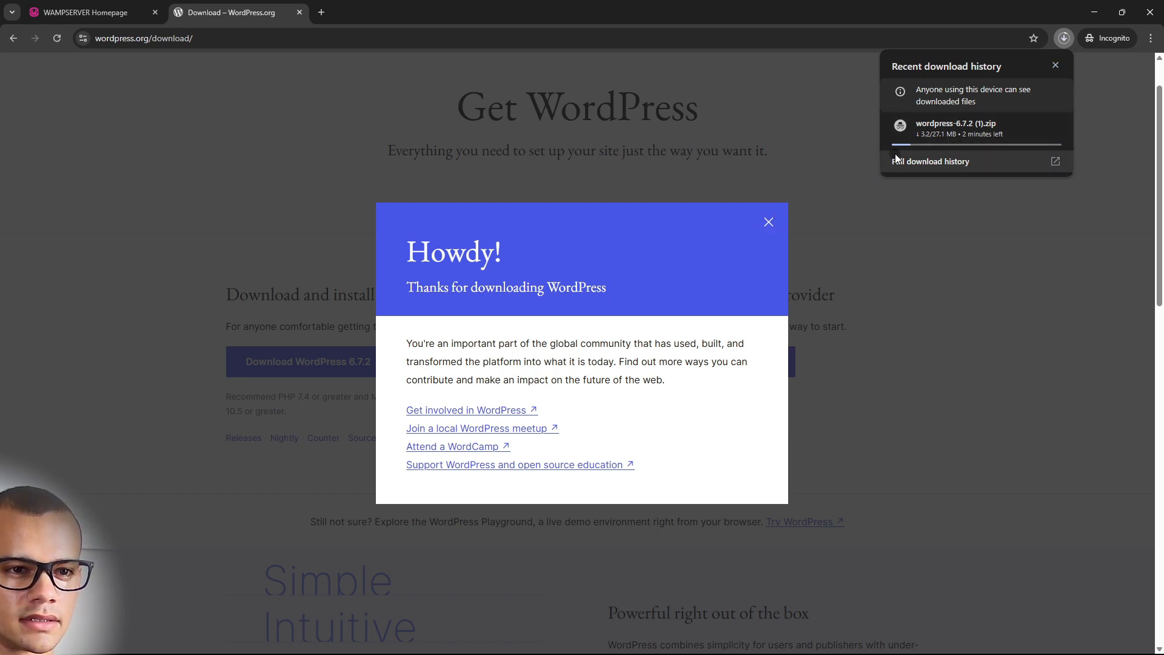
click(770, 220)
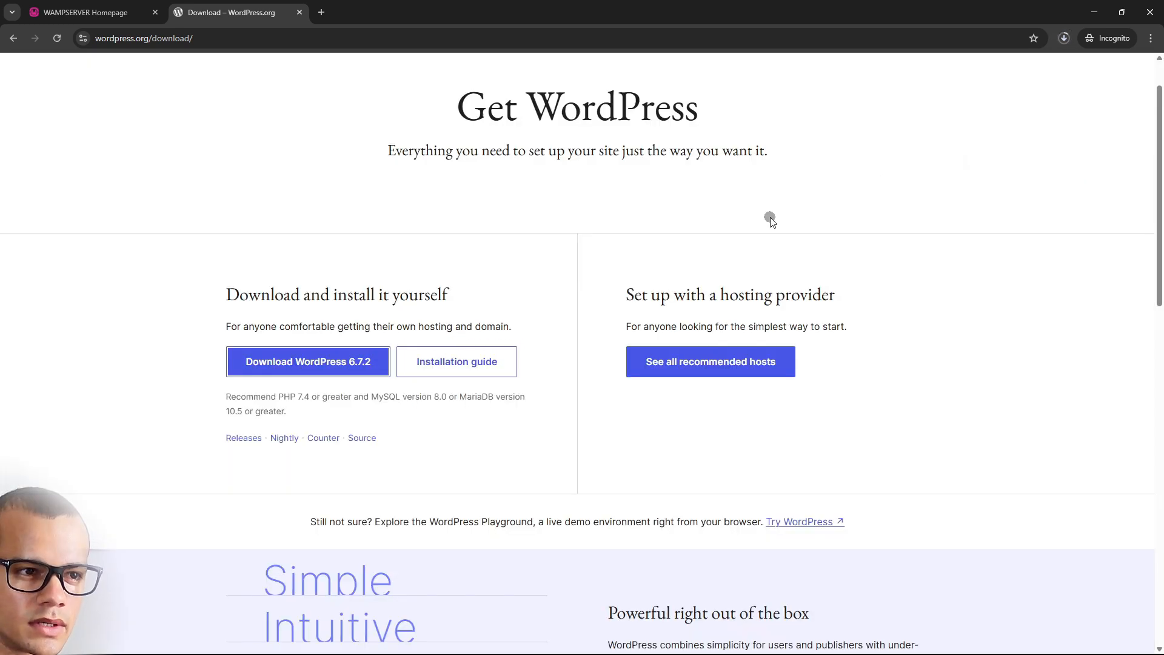
click(1063, 41)
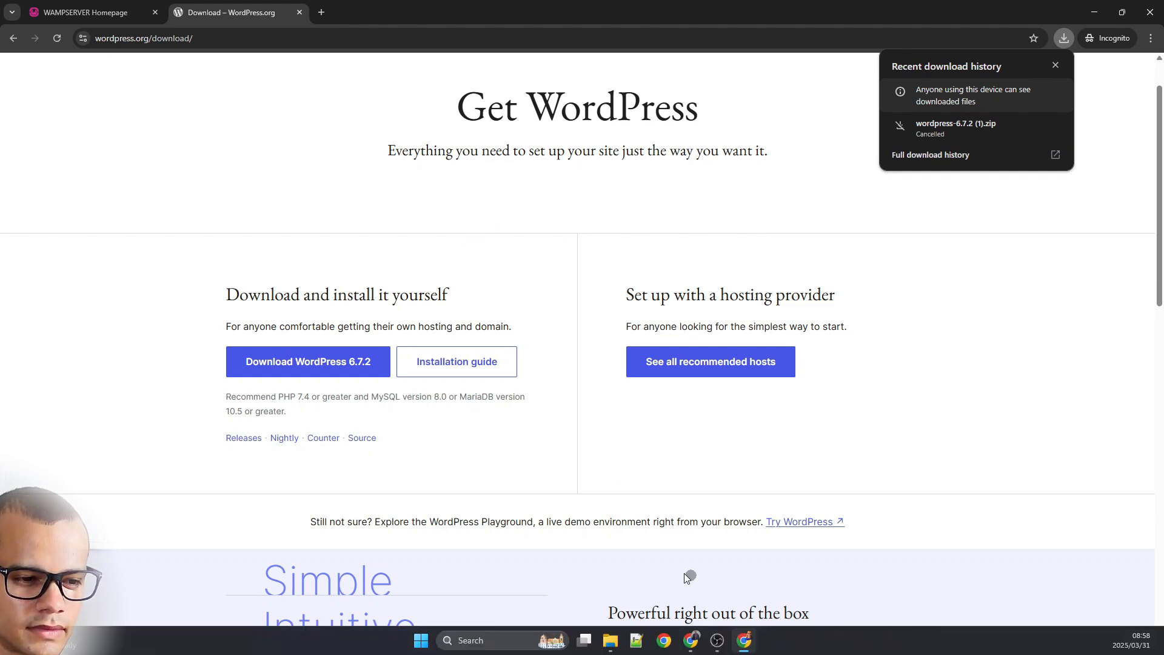
click(611, 650)
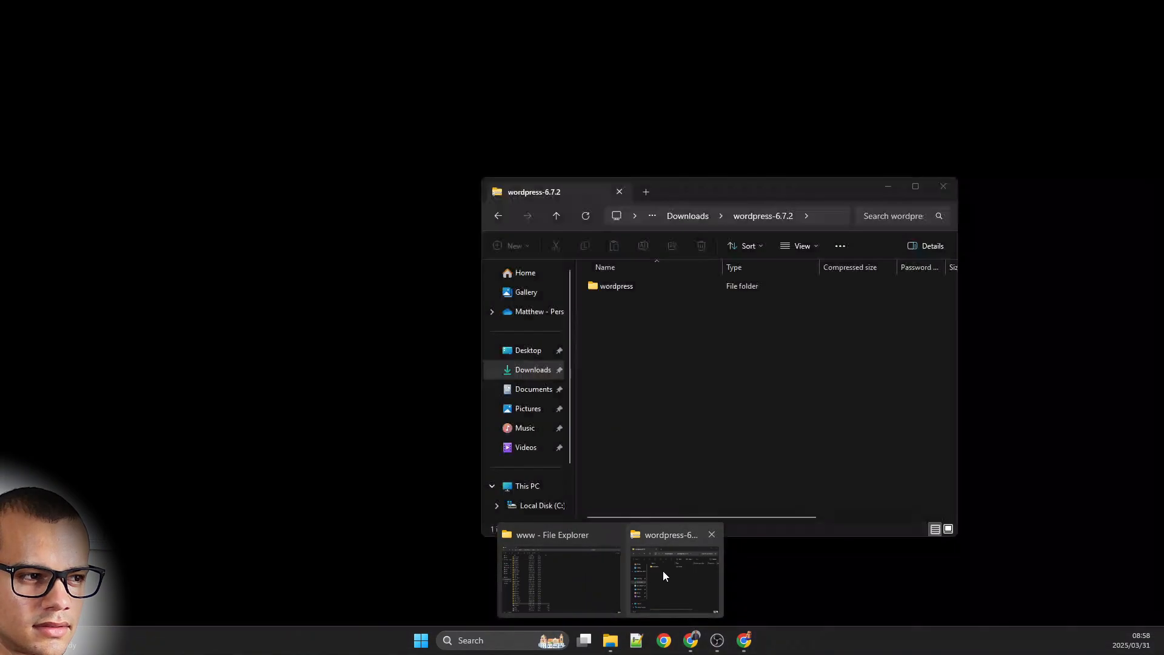
Bring up the wordpress-6.7.2 zip in the Downloads search results and start Extract All
click(664, 570)
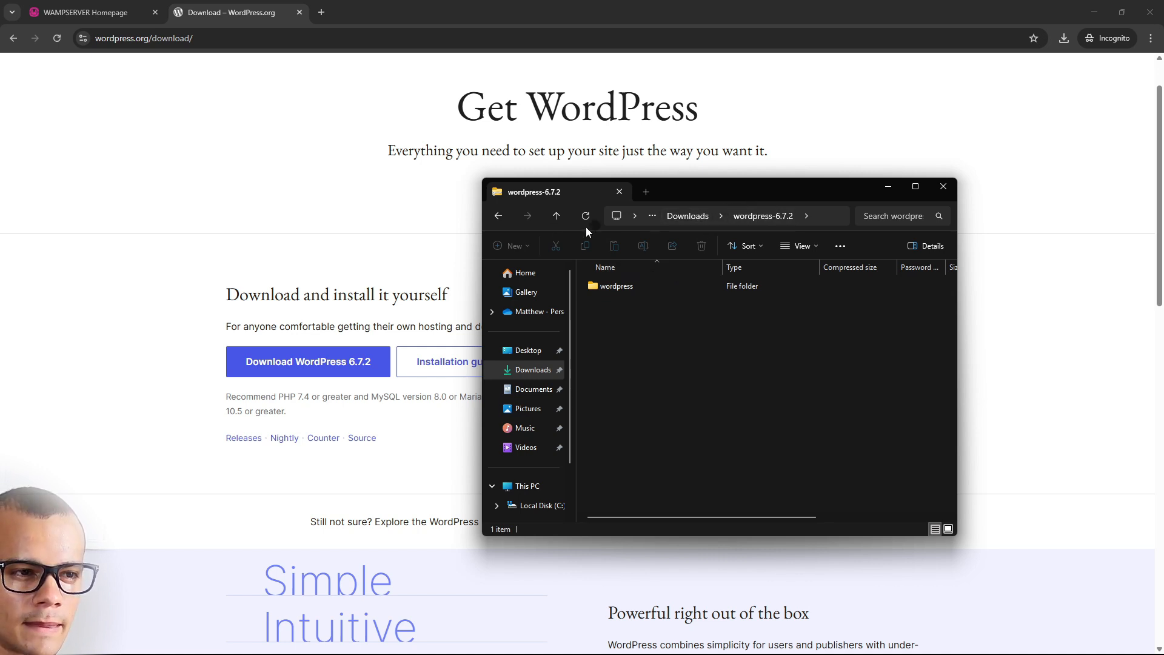
click(501, 216)
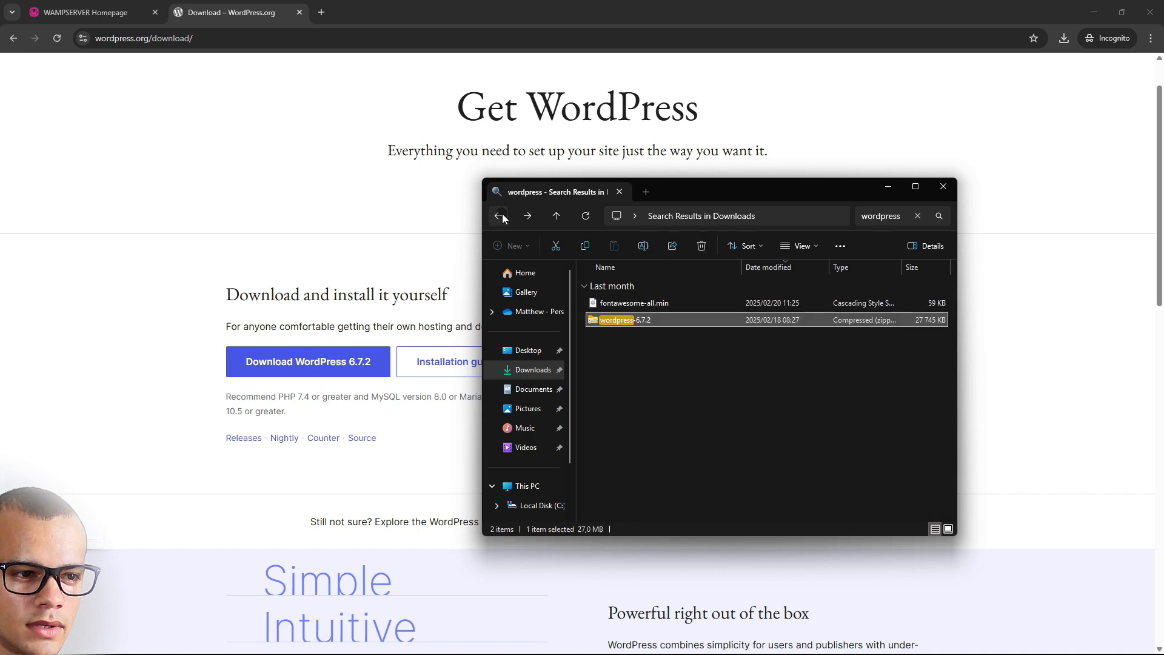
right_click(684, 320)
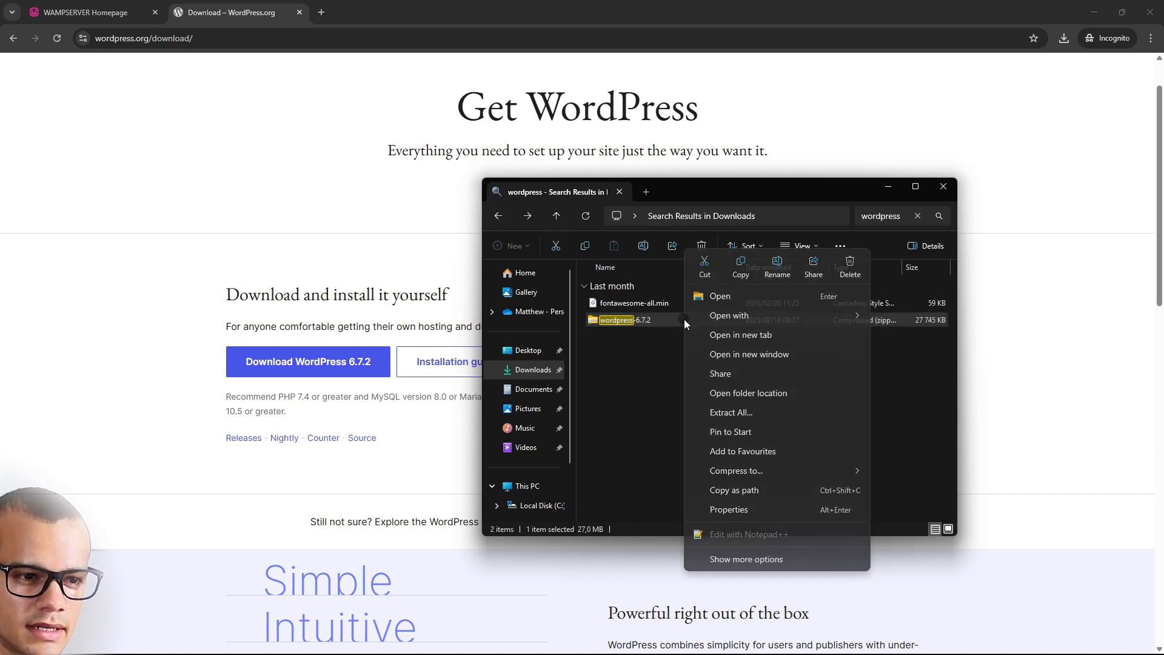
click(730, 411)
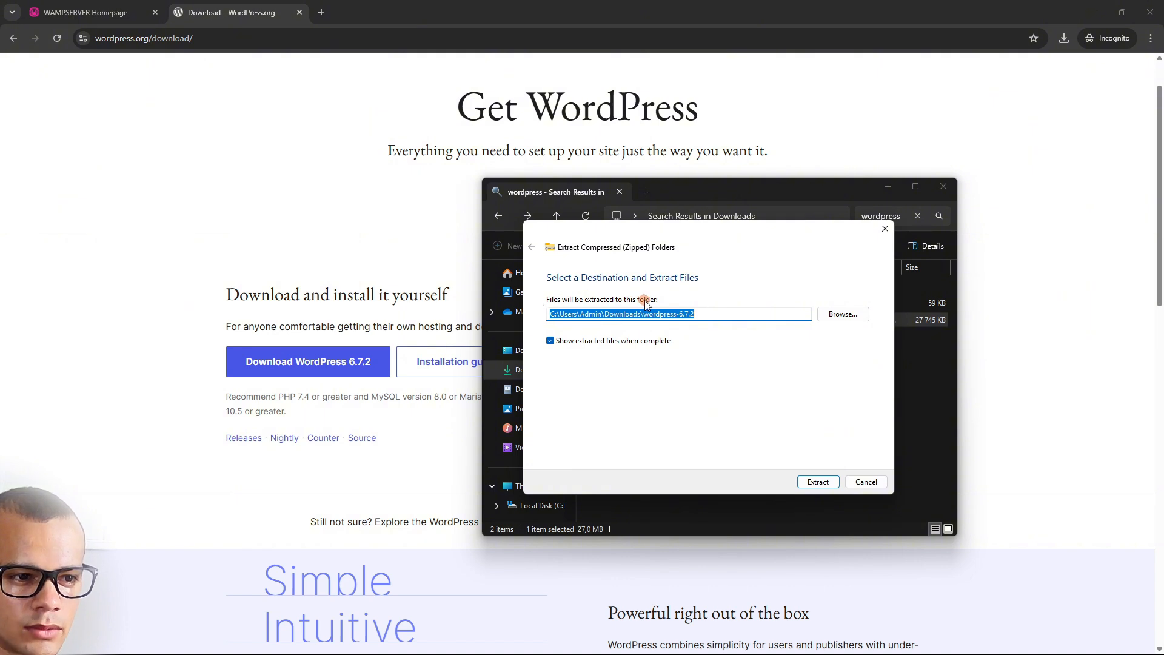
Set the extraction destination to C:\wamp\www\wordpressx and extract the files
click(703, 316)
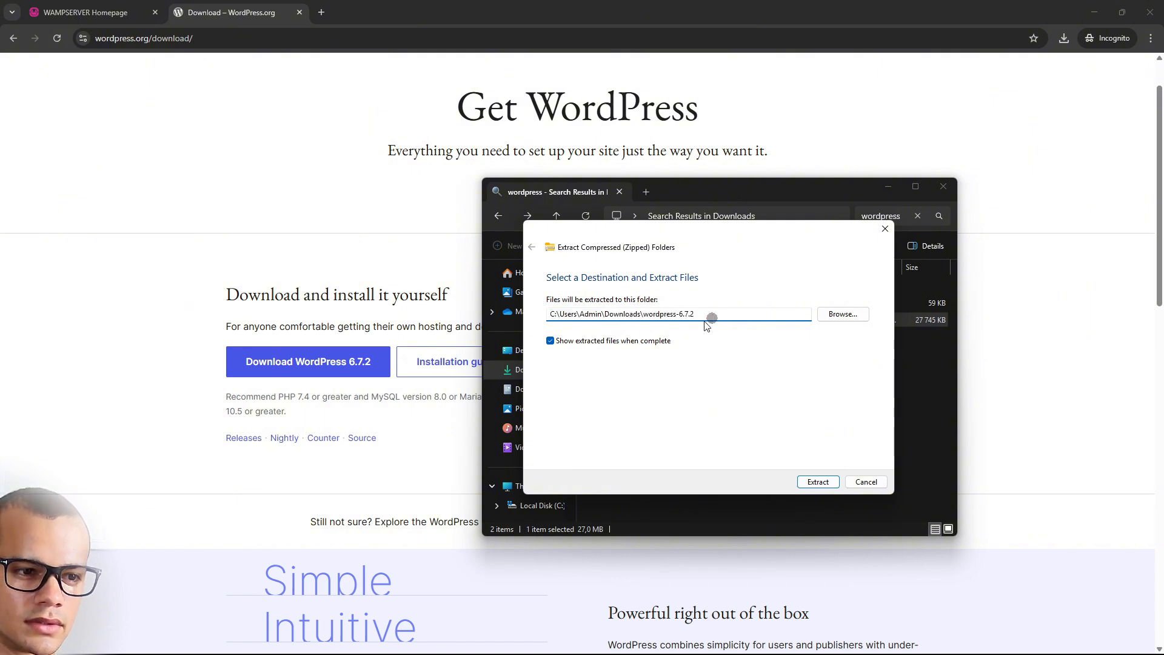
click(844, 314)
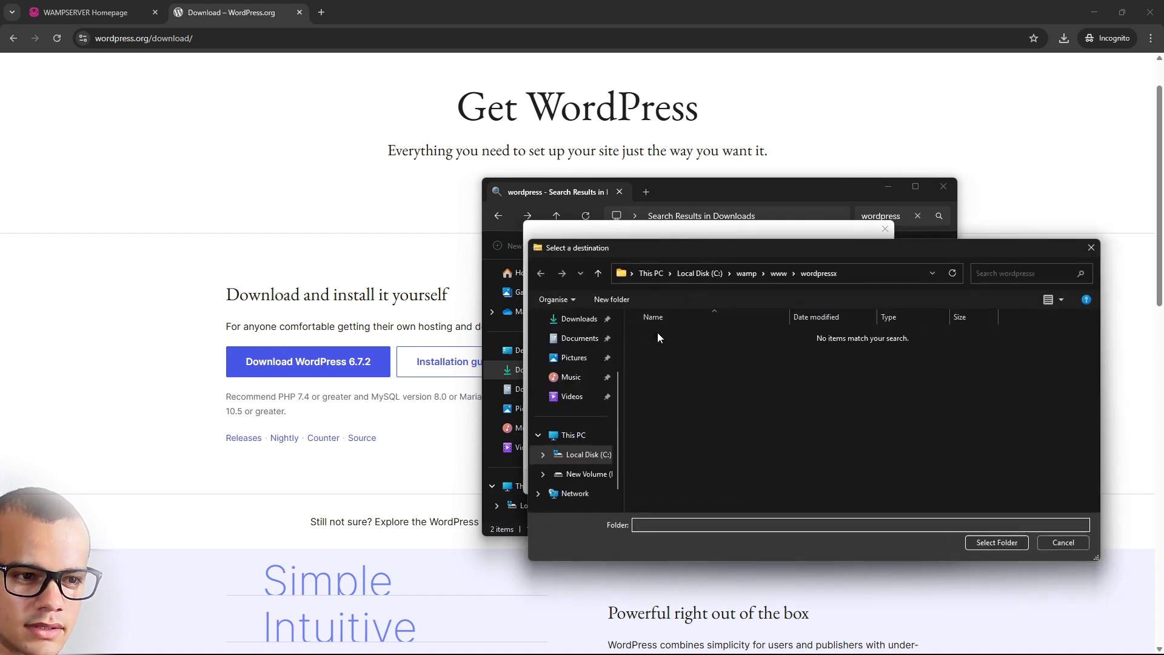
click(781, 274)
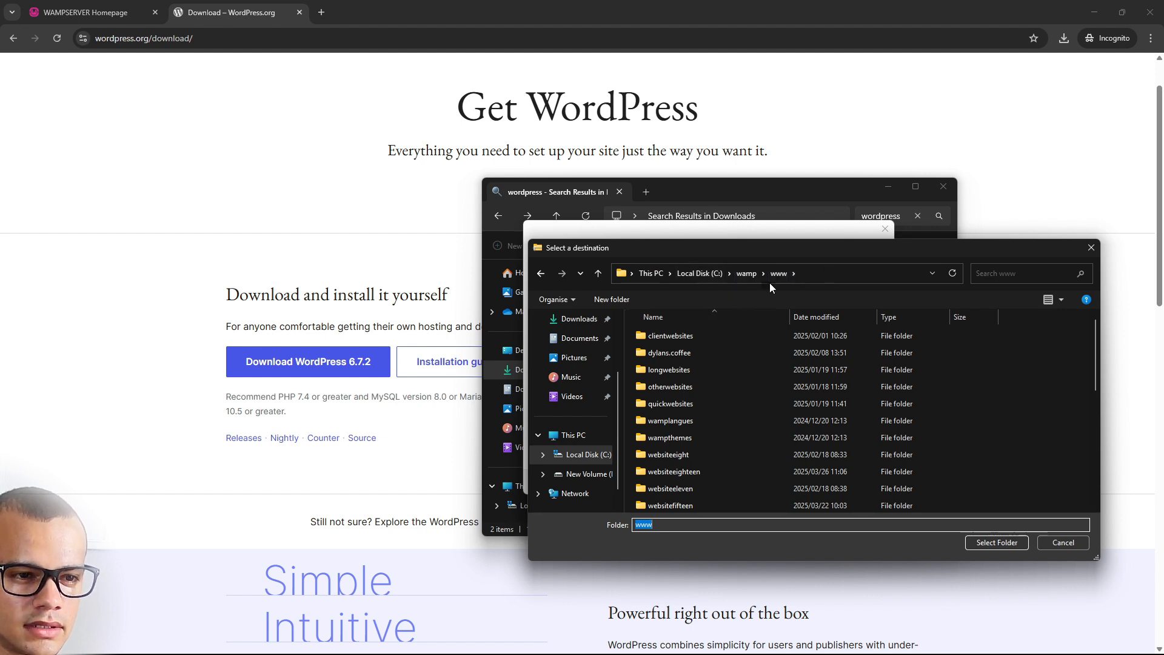
scroll(707, 423, down, 6)
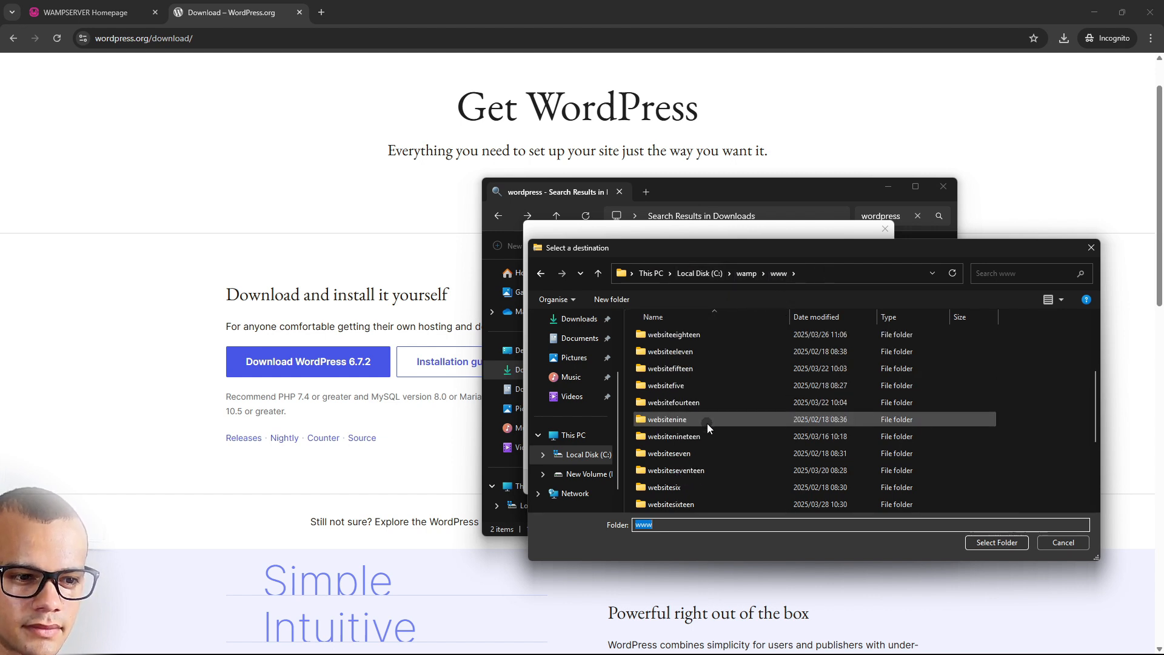
click(681, 504)
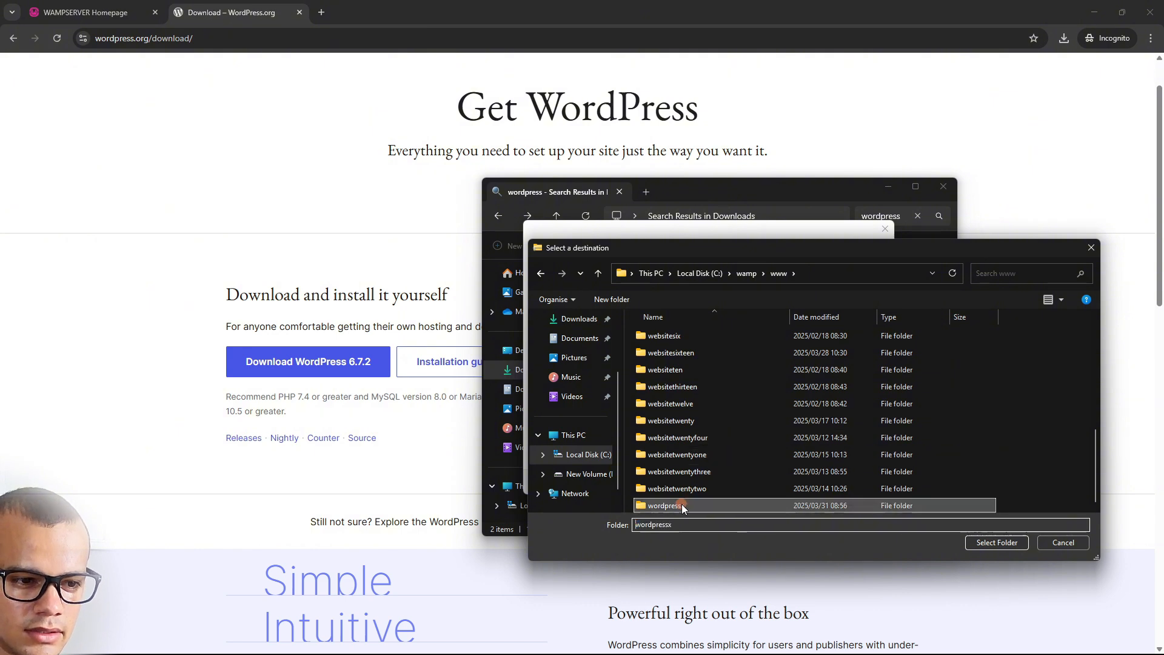
click(997, 543)
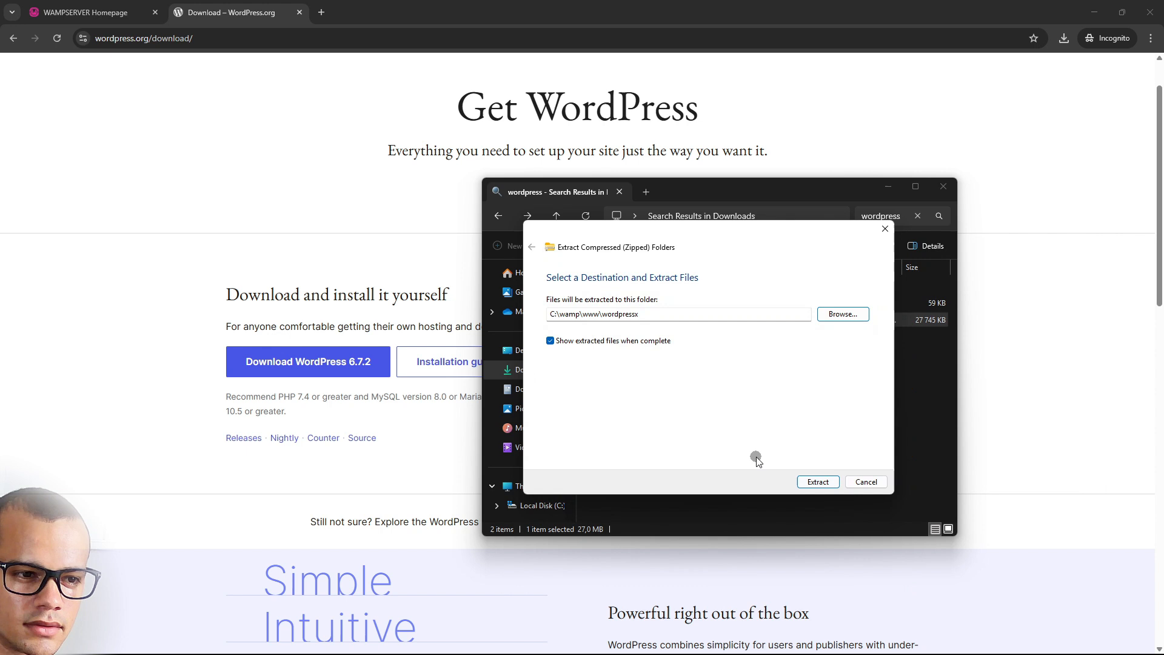
click(819, 482)
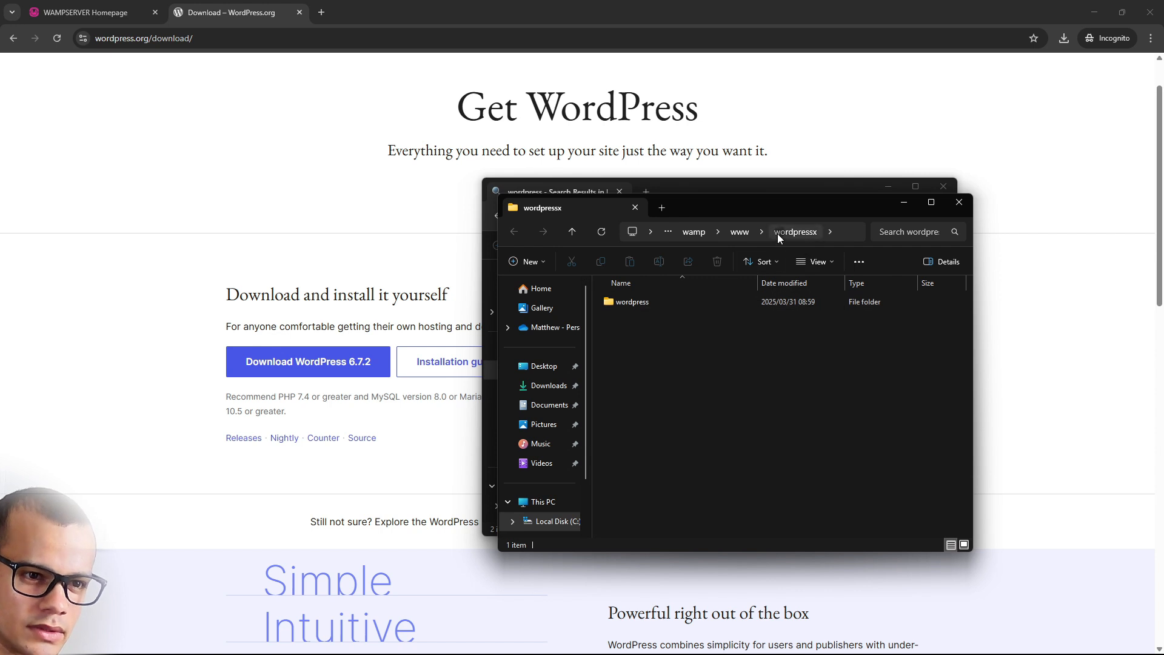
Rename the wordpress folder to thisisacoolwebsite in its Properties dialog, then cut it
right_click(635, 301)
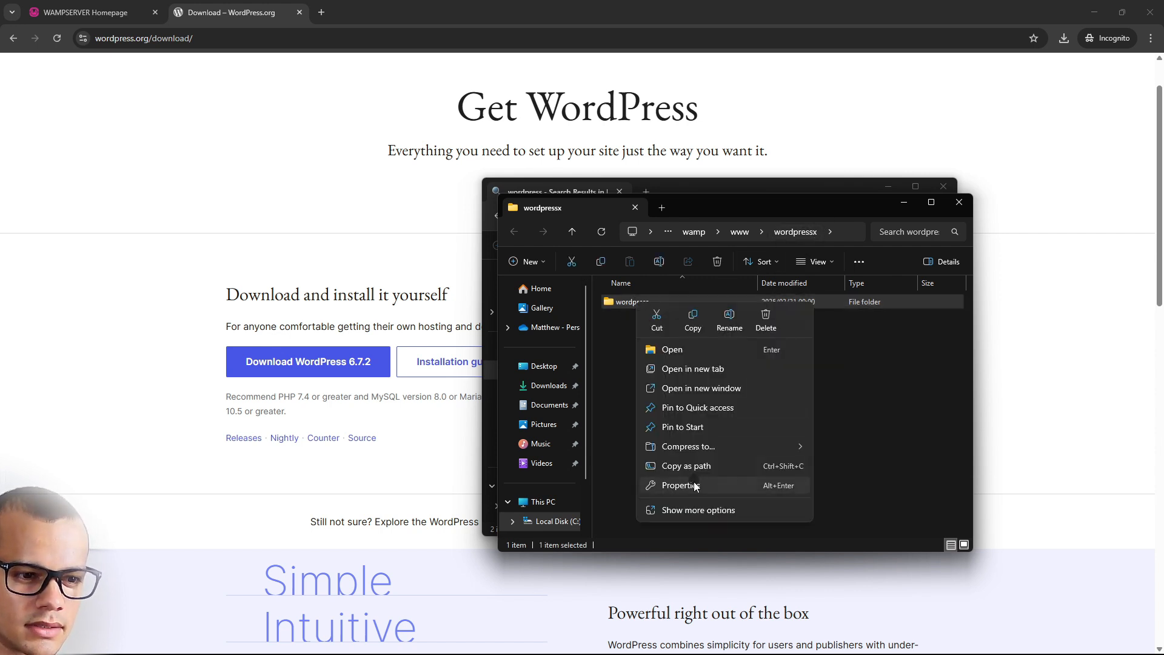
click(695, 487)
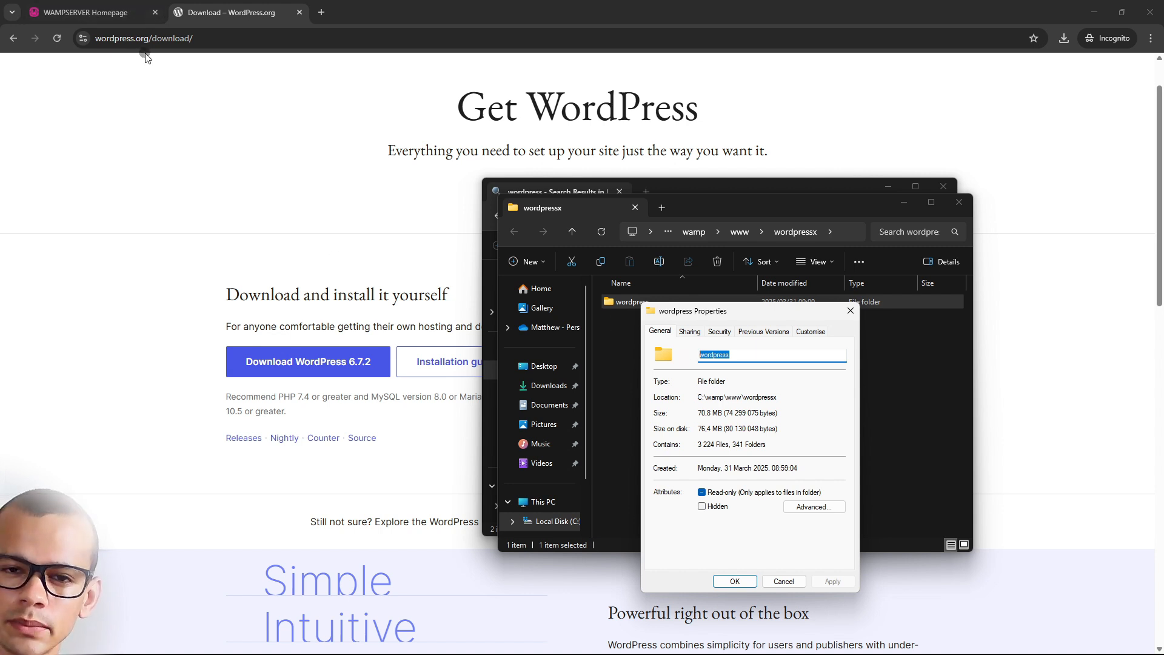
click(758, 356)
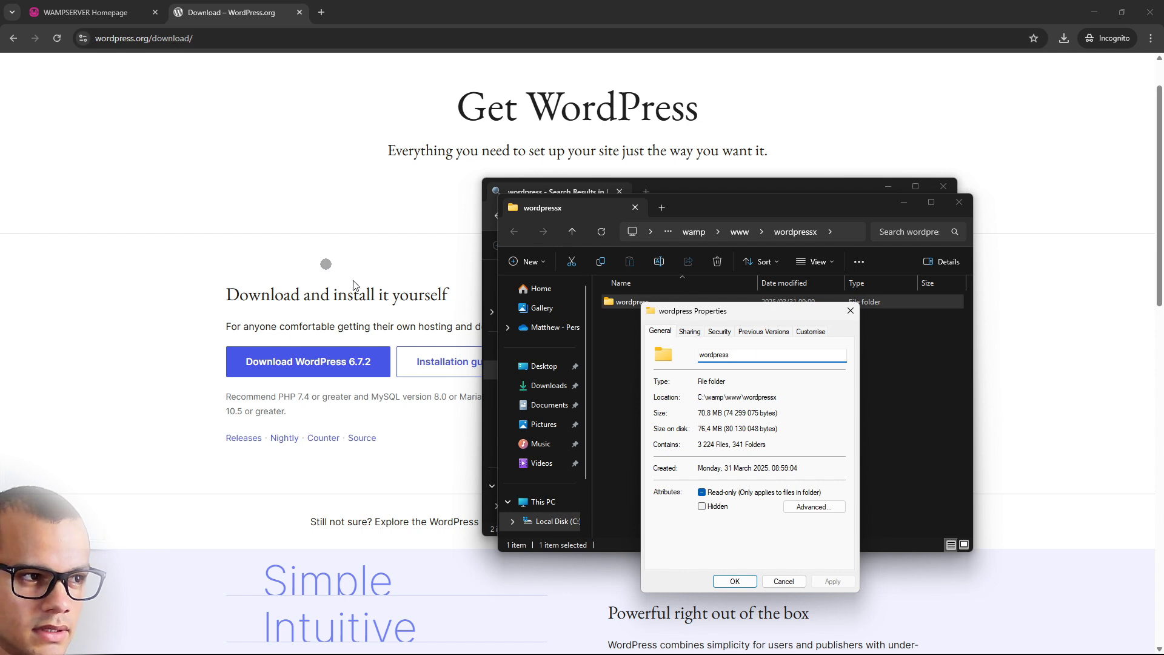
double_click(723, 357)
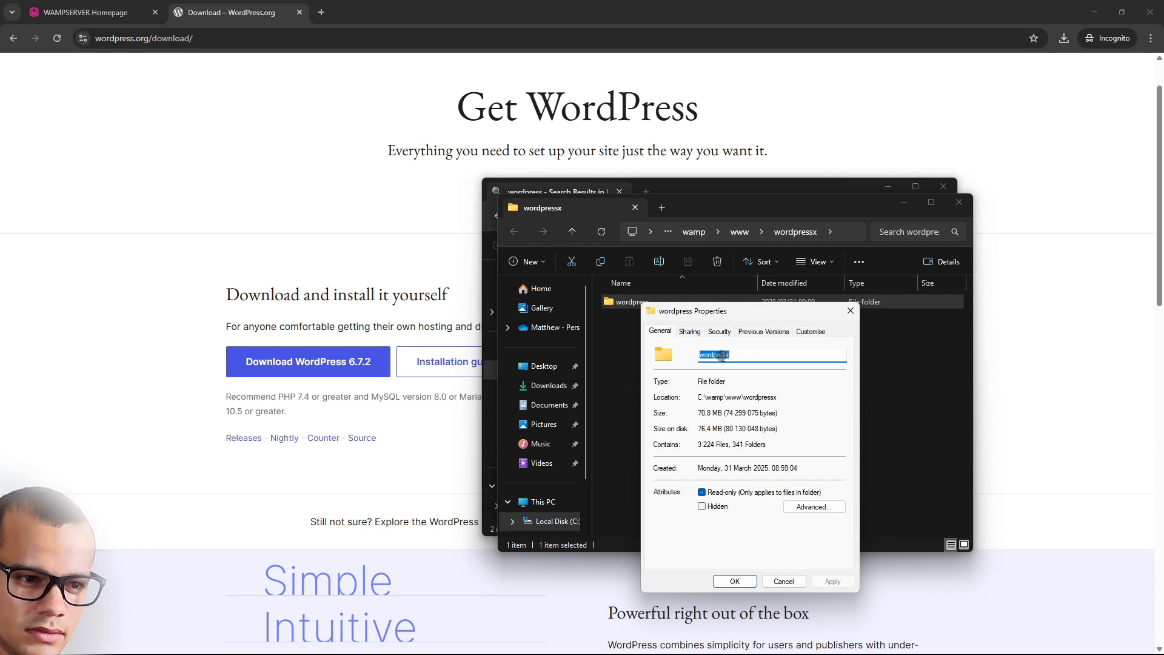
text(thisisacoolwebsite)
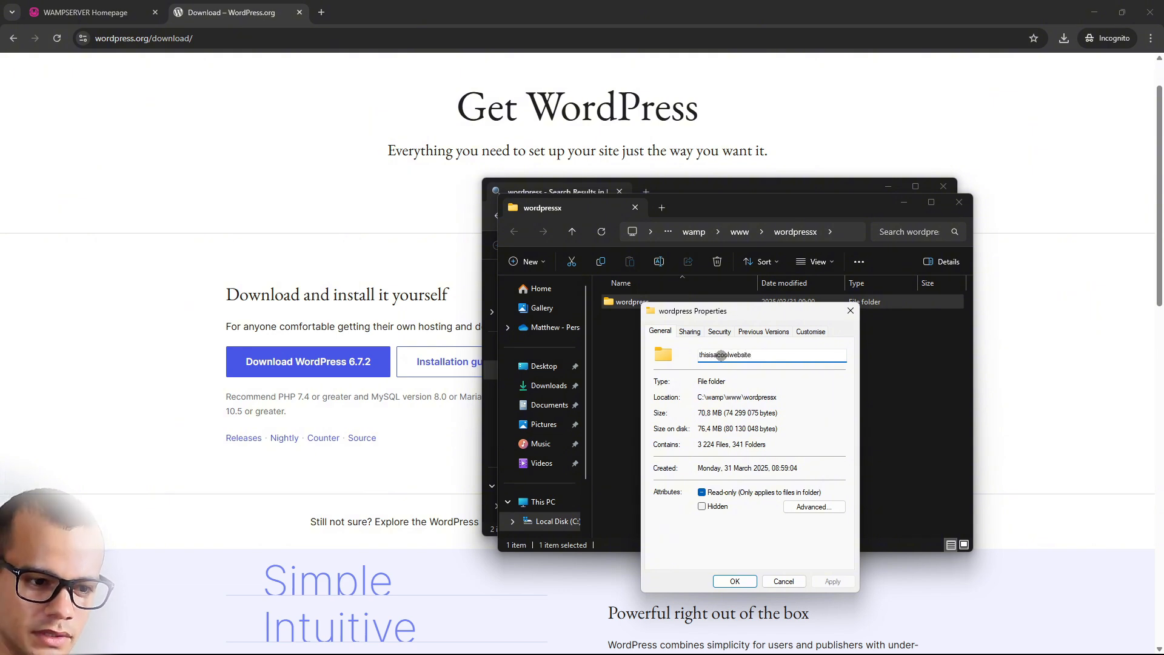
double_click(721, 355)
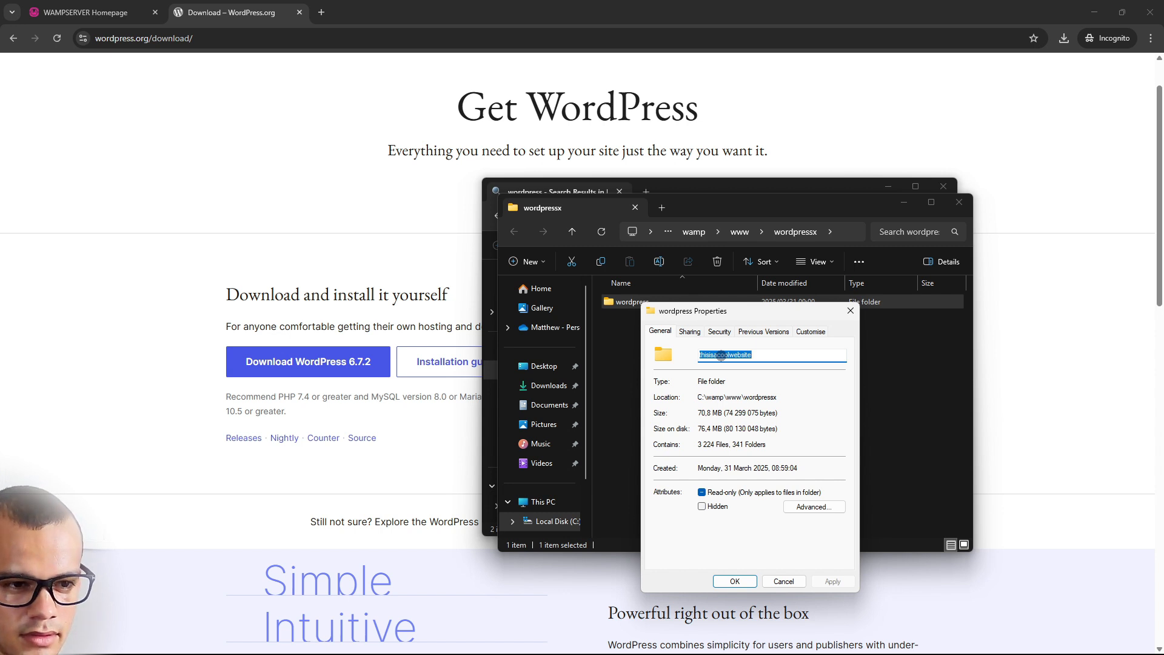
click(789, 353)
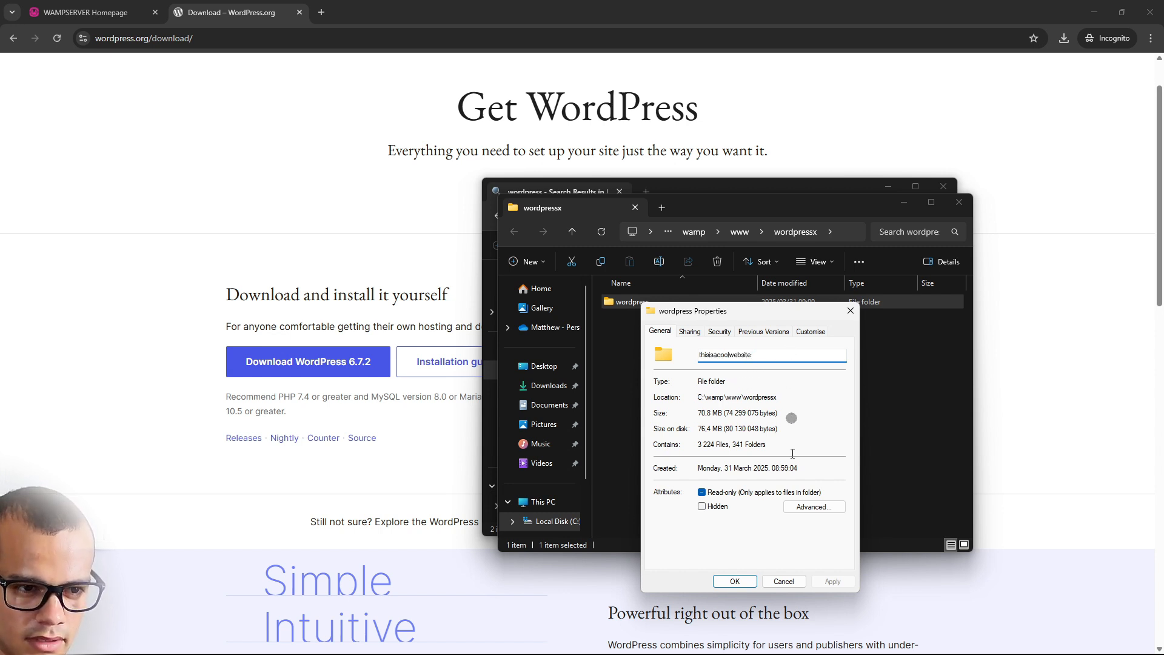
click(736, 581)
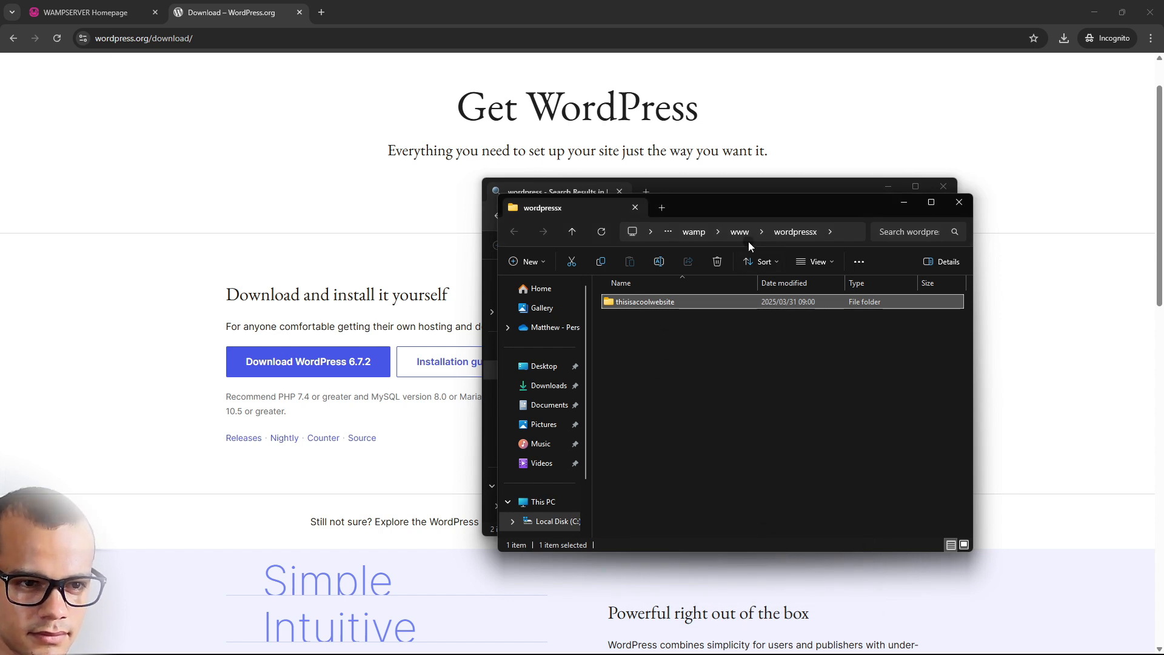
click(572, 262)
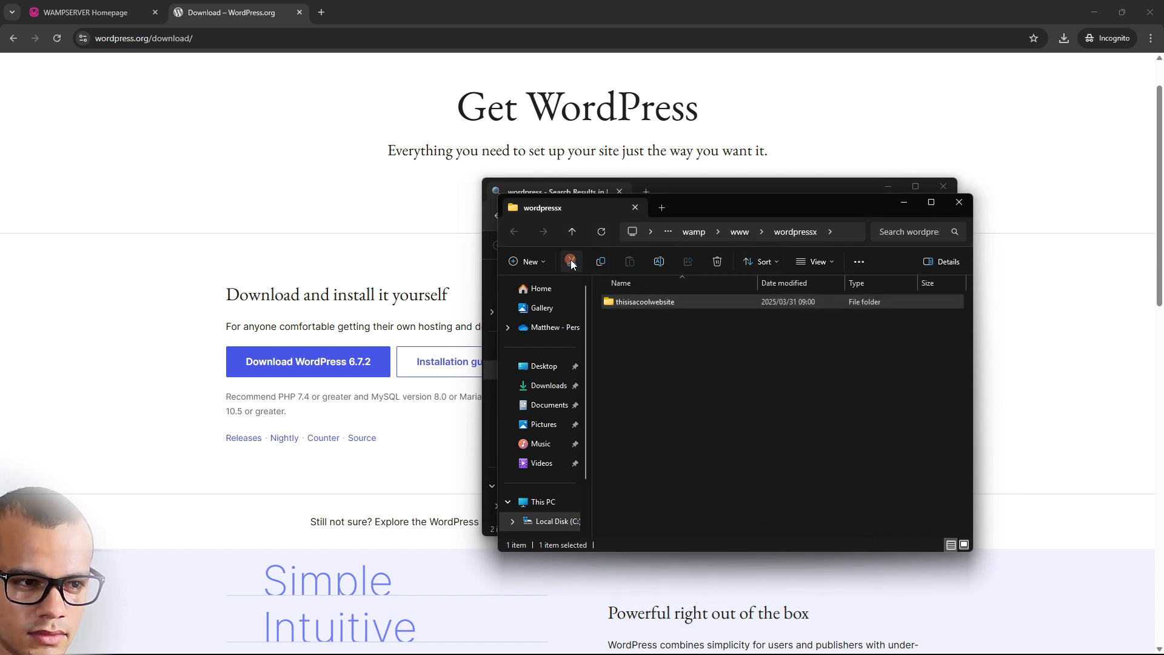
click(741, 232)
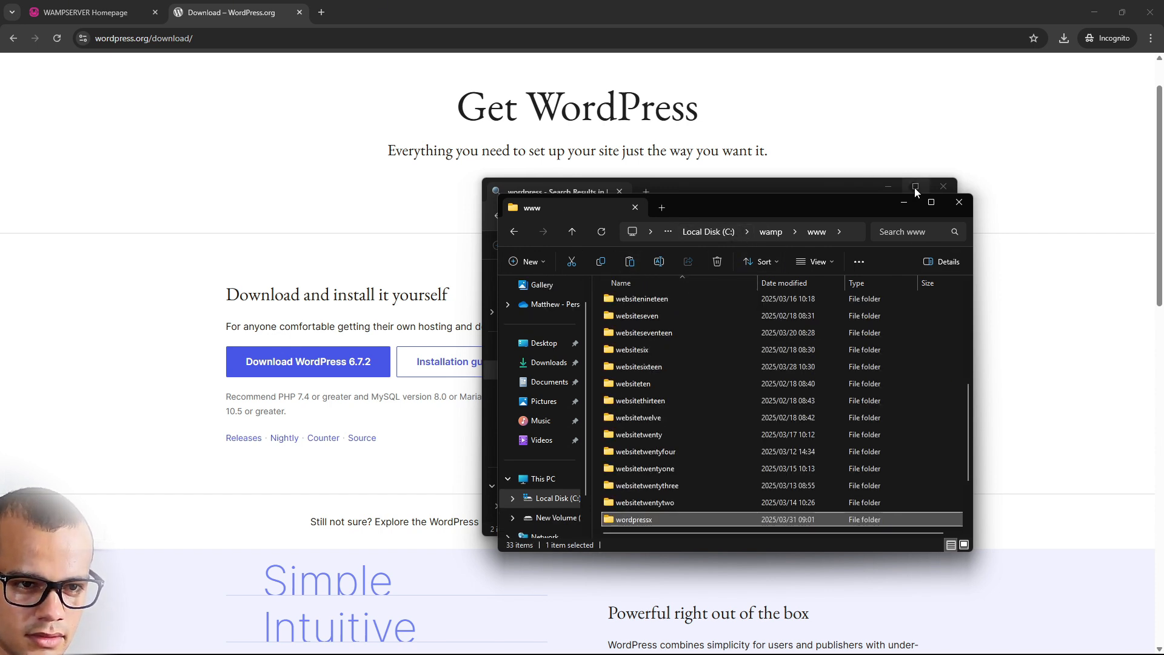
click(926, 199)
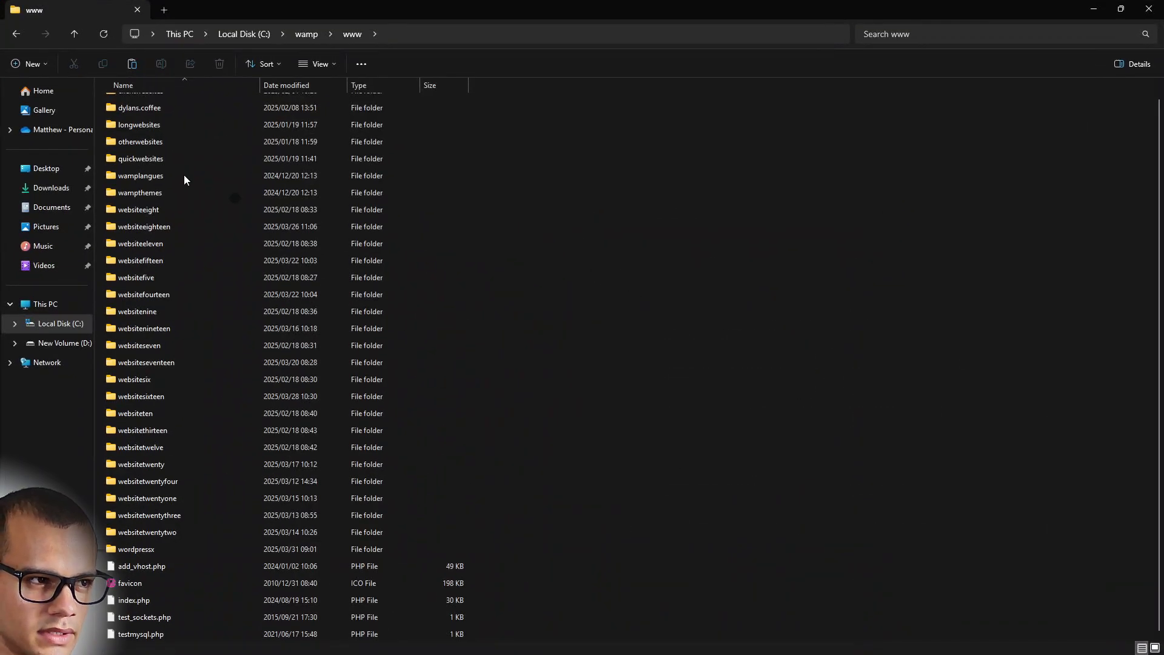
click(136, 63)
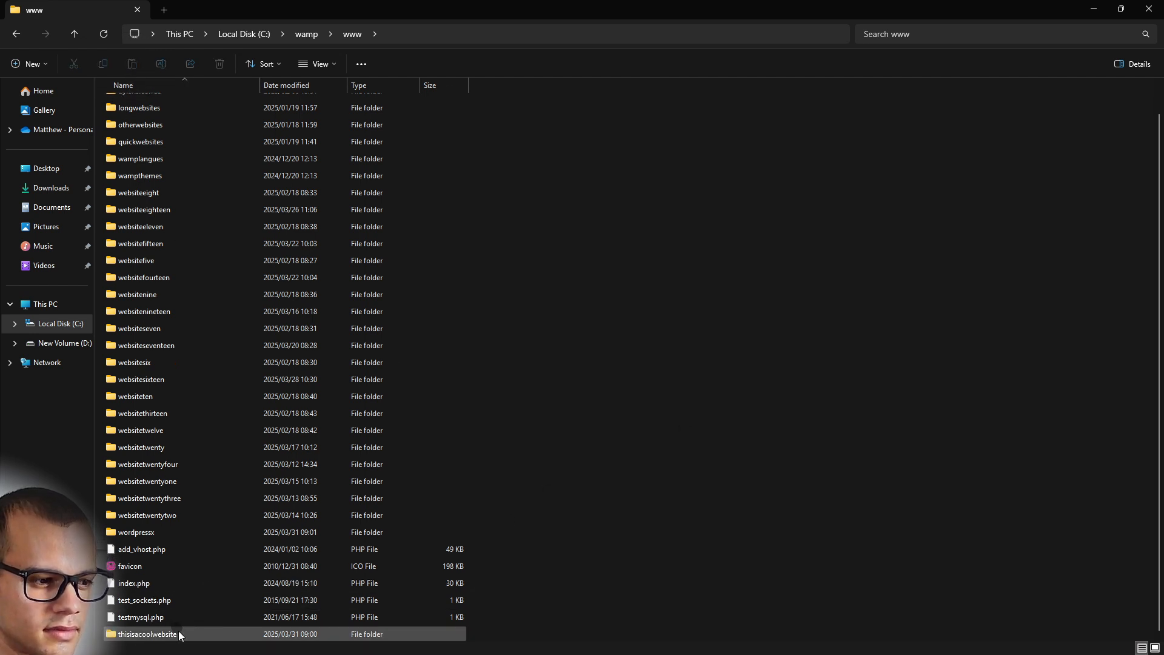
click(231, 579)
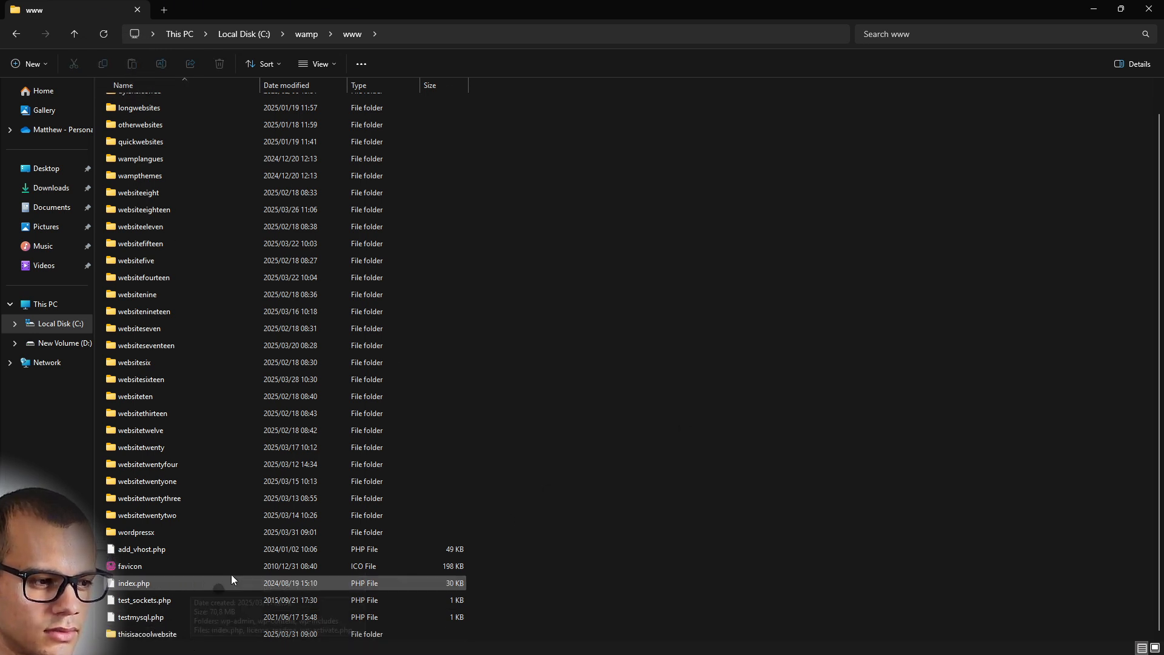
scroll(442, 445, up, 2)
click(271, 428)
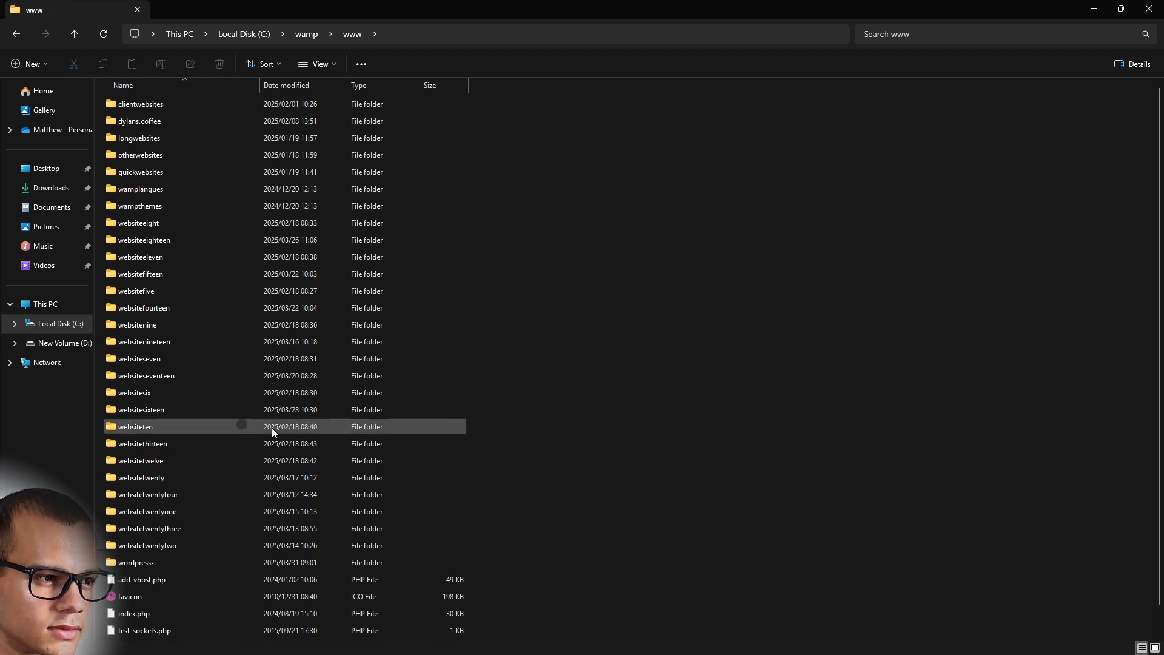
scroll(285, 432, down, 1)
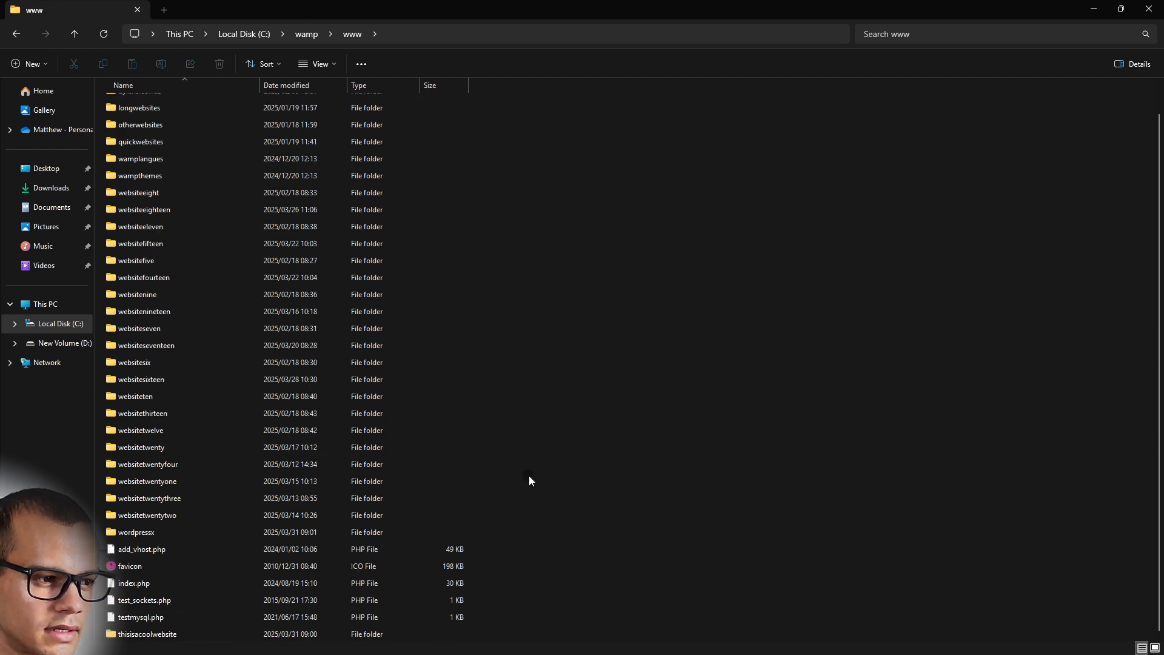
Delete the empty wordpressx folder, close the Explorer windows and the WordPress download tab
click(158, 530)
right_click(165, 527)
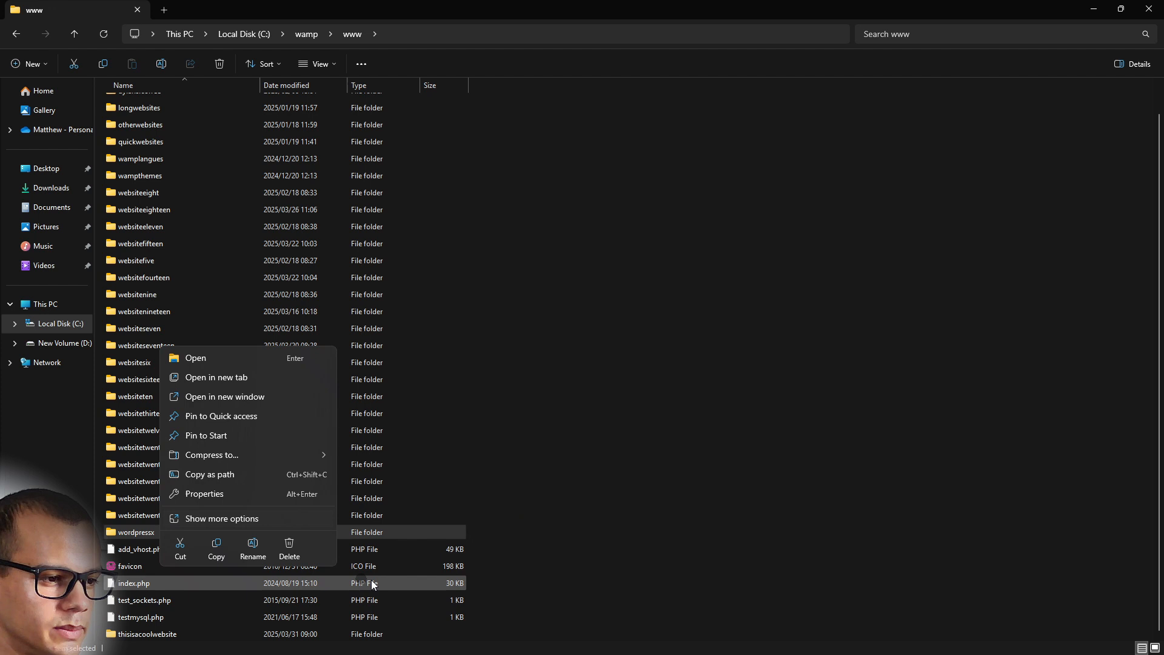
click(291, 541)
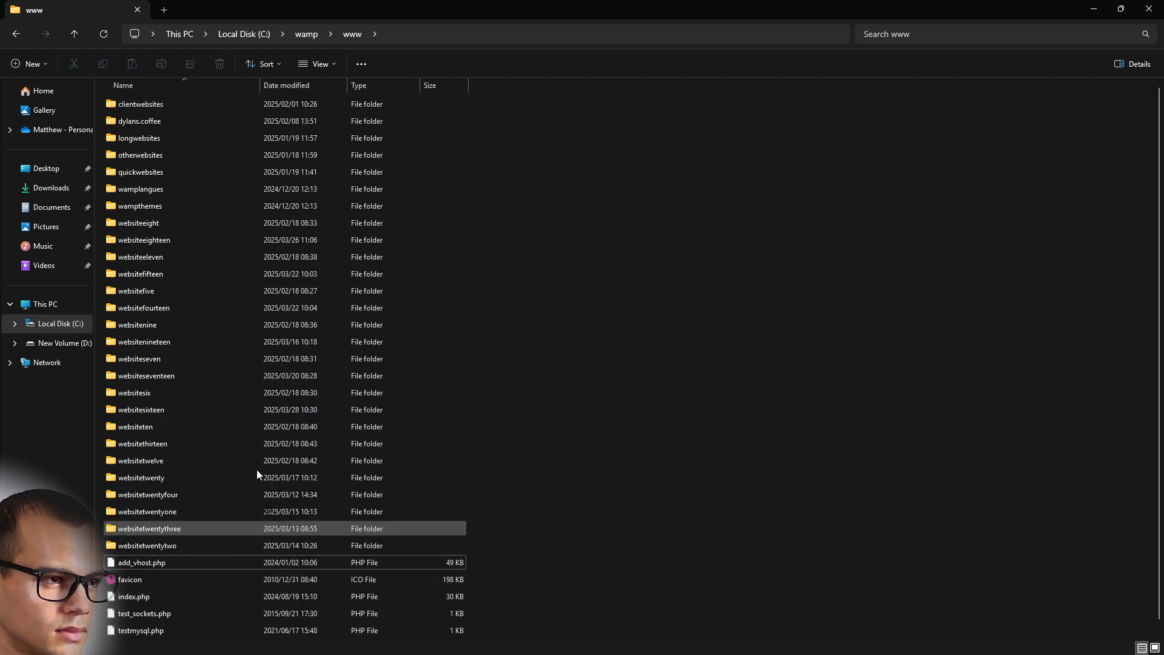
click(1149, 9)
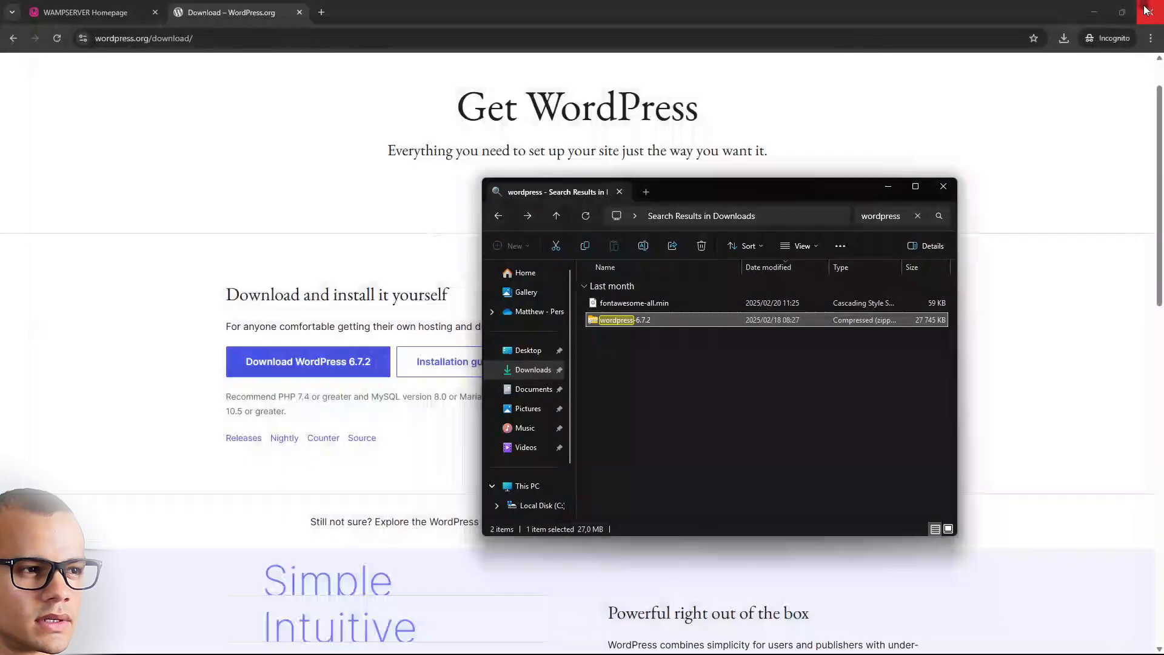
click(945, 188)
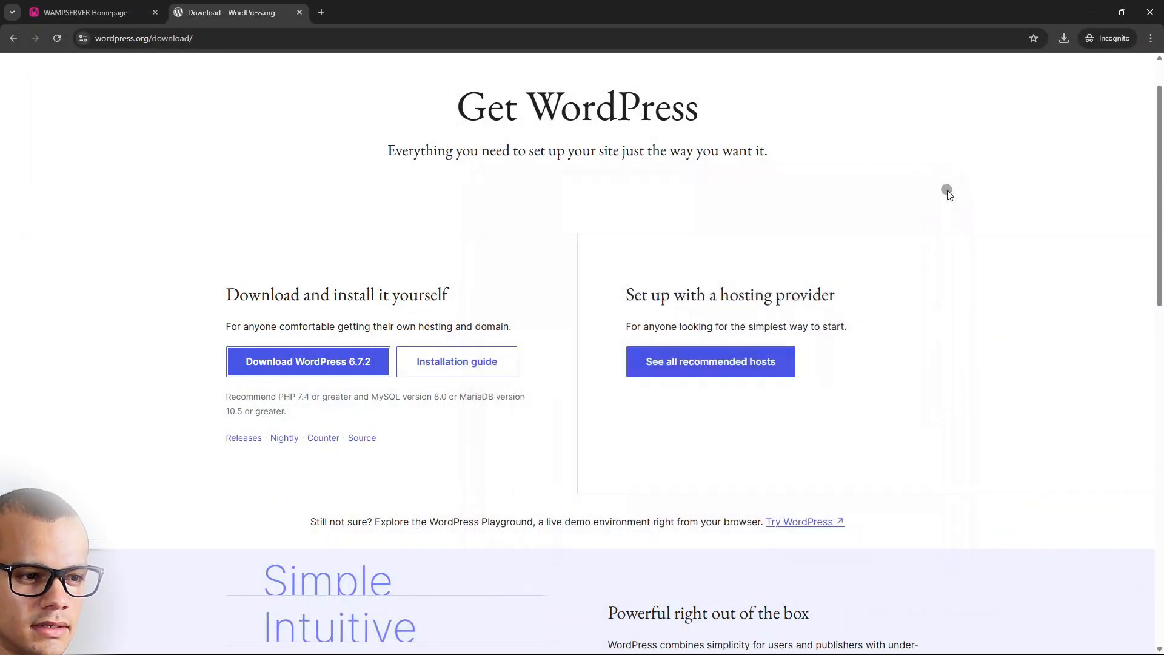
click(300, 12)
scroll(285, 254, down, 3)
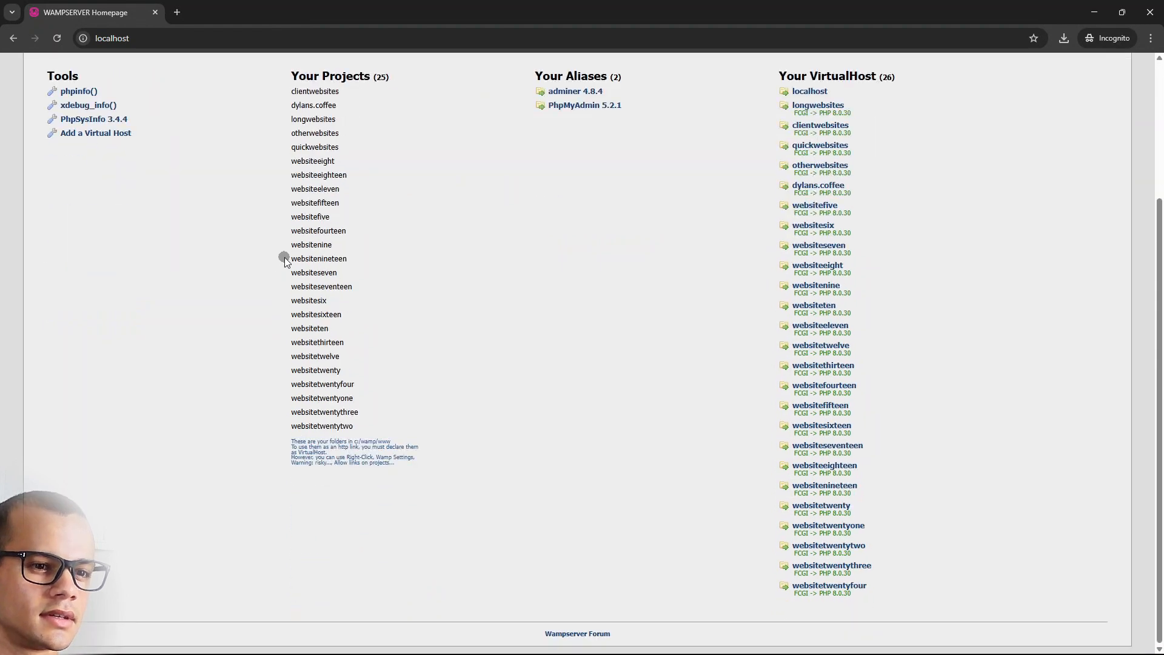
Reload the localhost homepage and confirm thisisacoolwebsite is listed under Your Projects
click(54, 36)
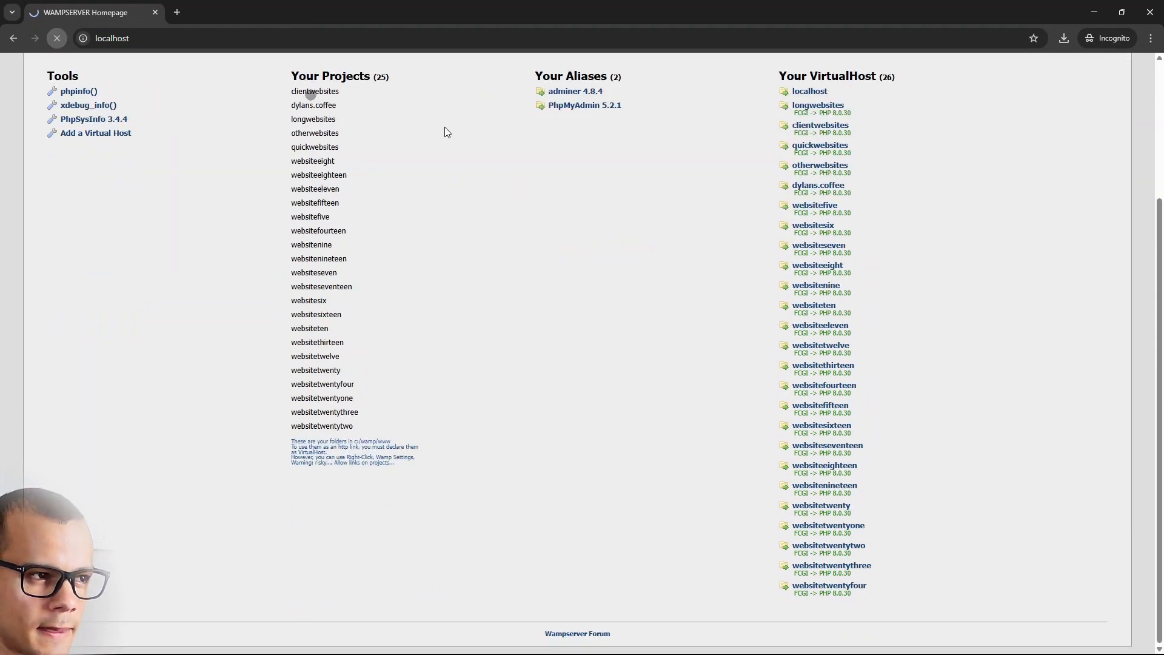
scroll(652, 286, up, 1)
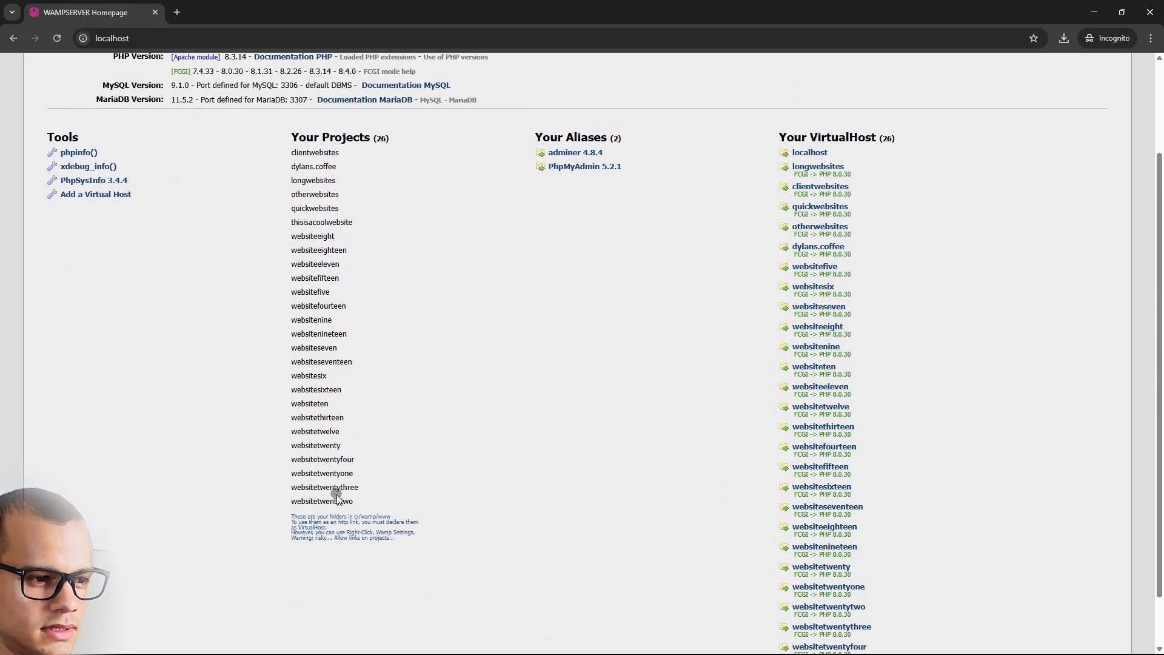
drag(355, 219, 290, 222)
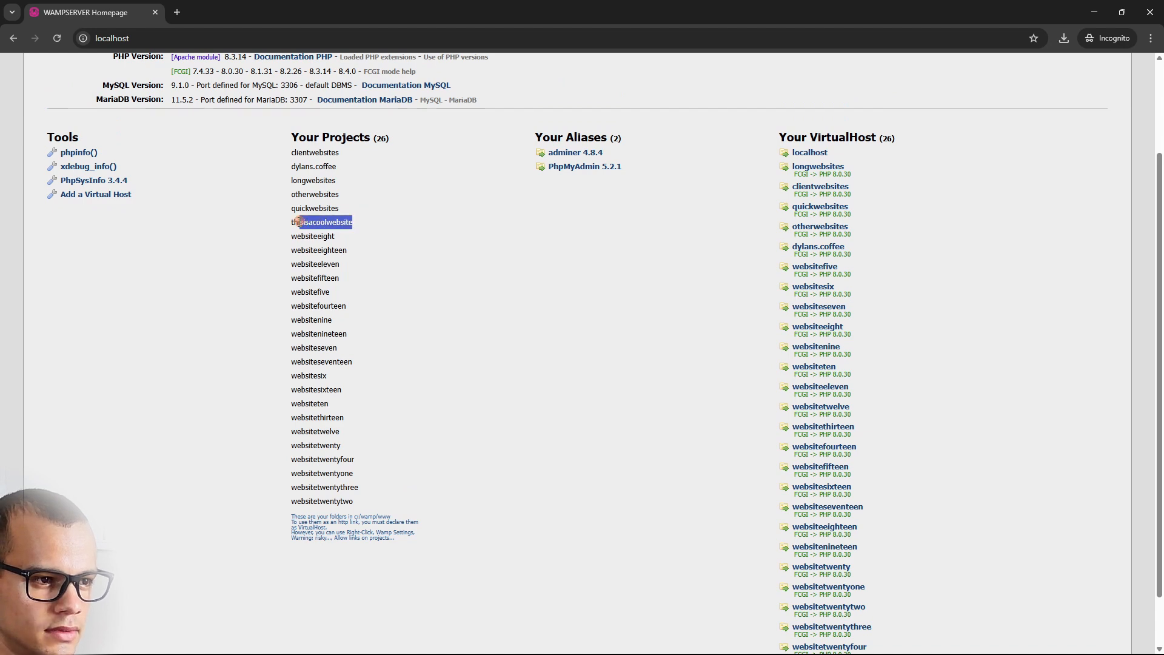
scroll(309, 391, up, 2)
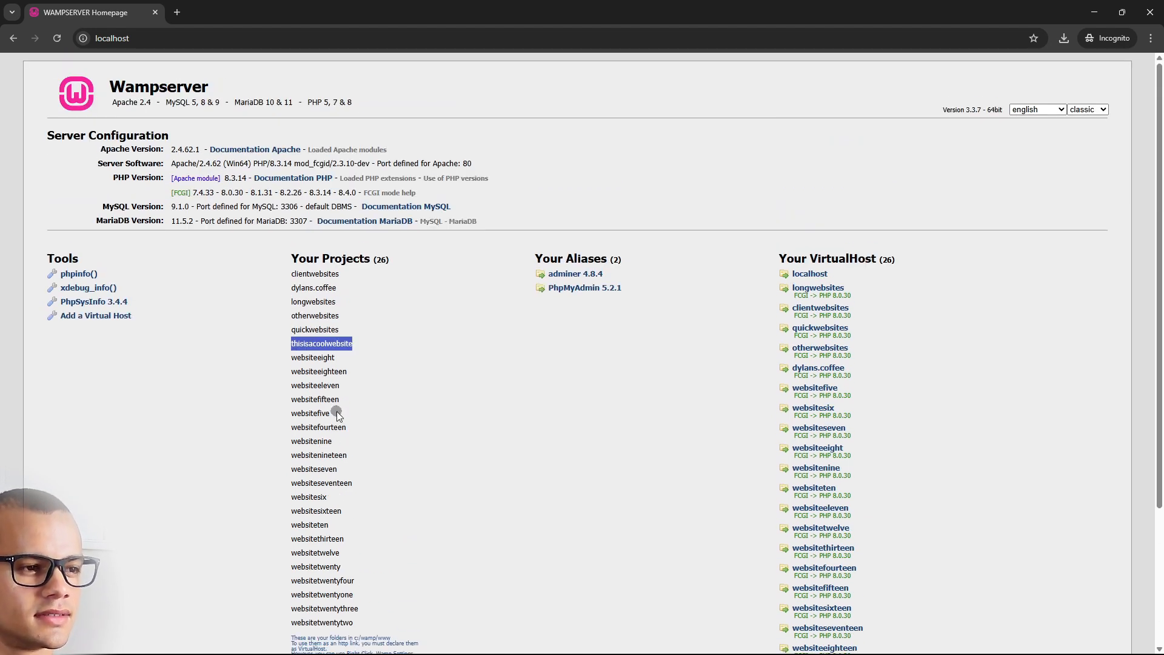
click(355, 345)
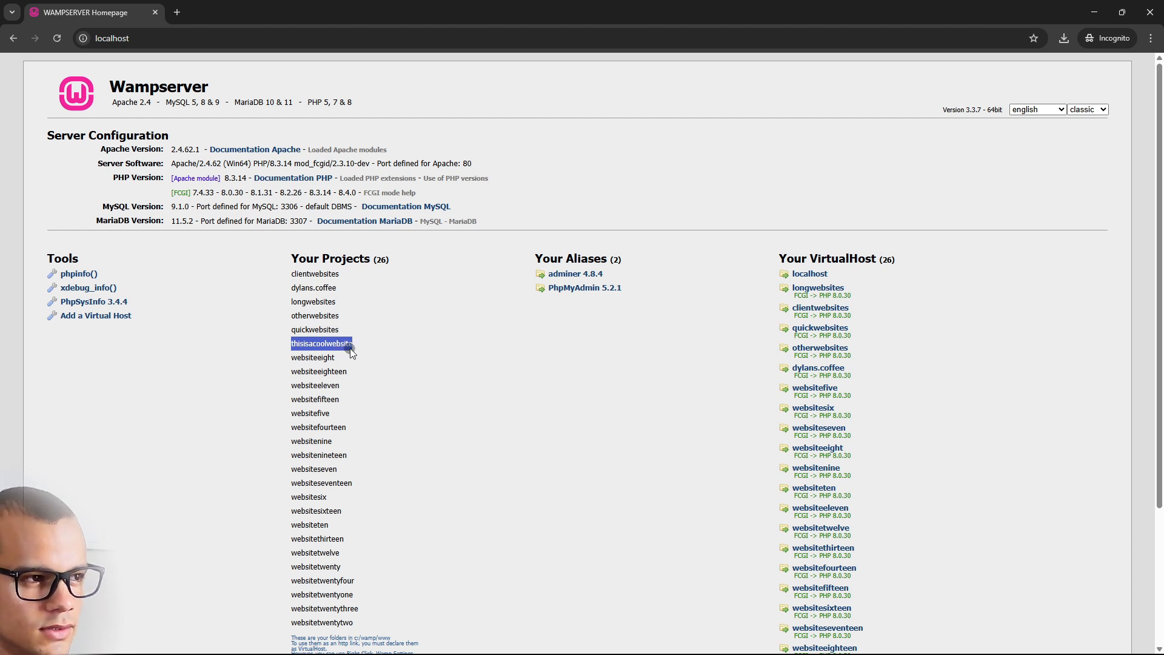
click(489, 347)
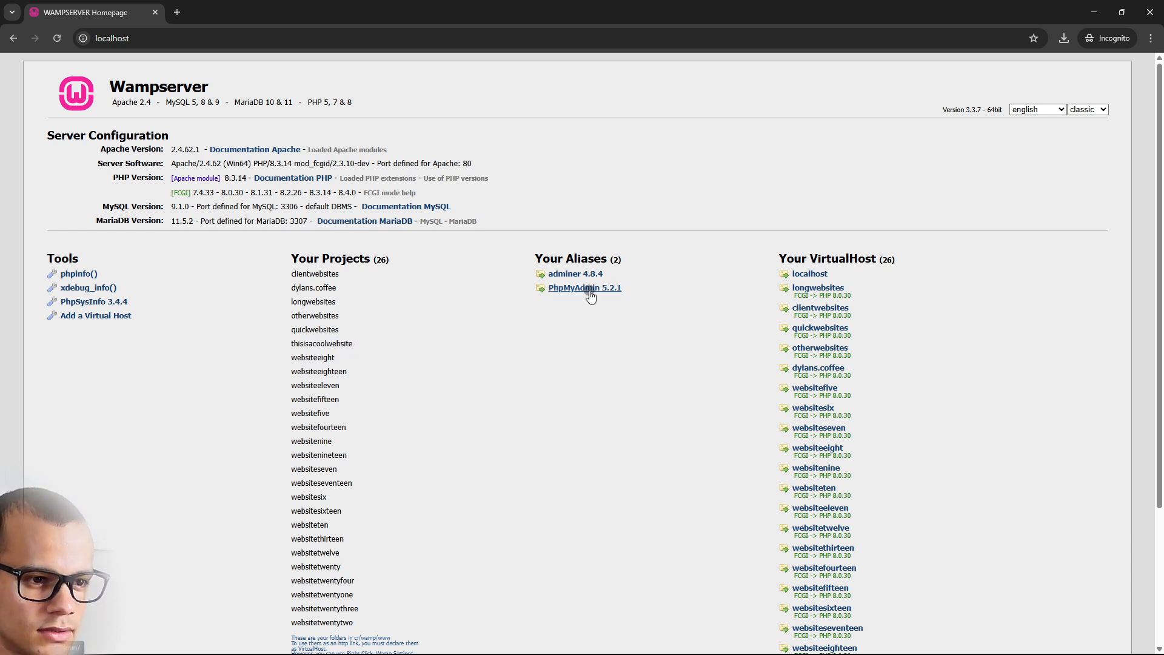
double_click(303, 341)
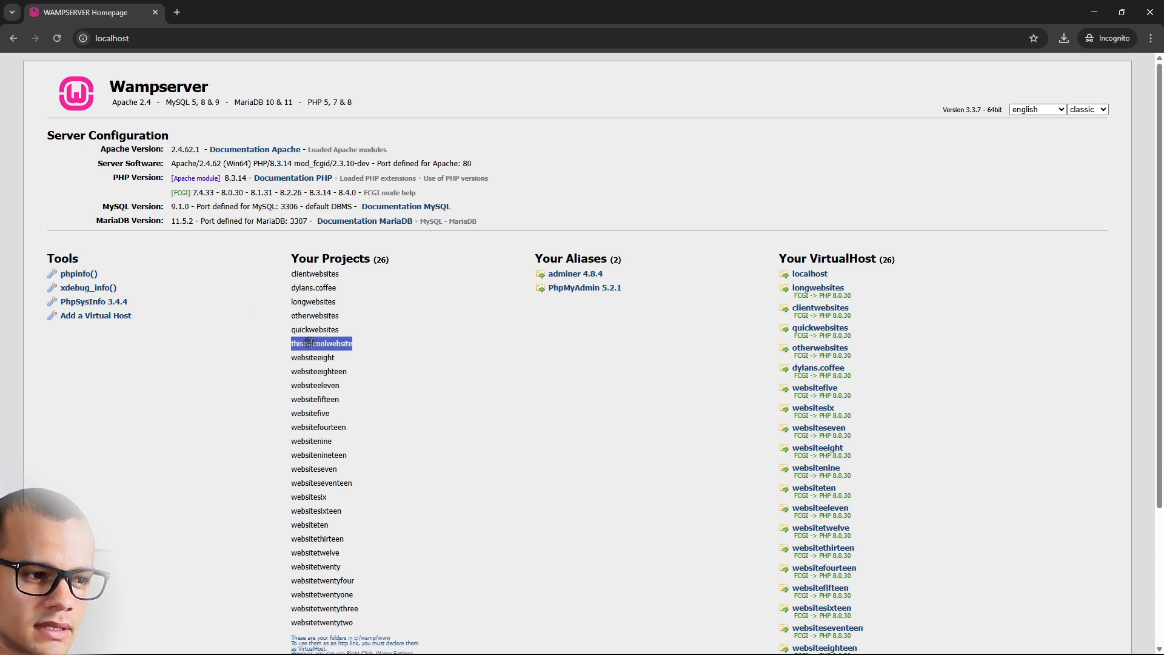
click(570, 331)
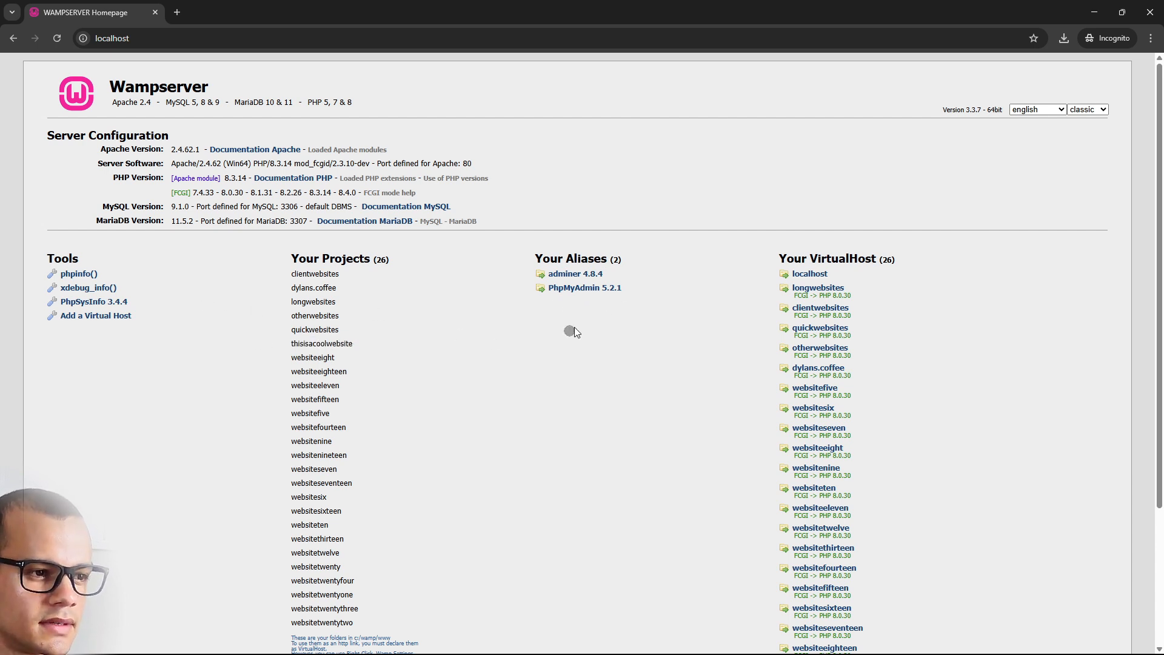
Open phpMyAdmin 5.2.1 from Your Aliases and log in as root
click(576, 289)
click(279, 463)
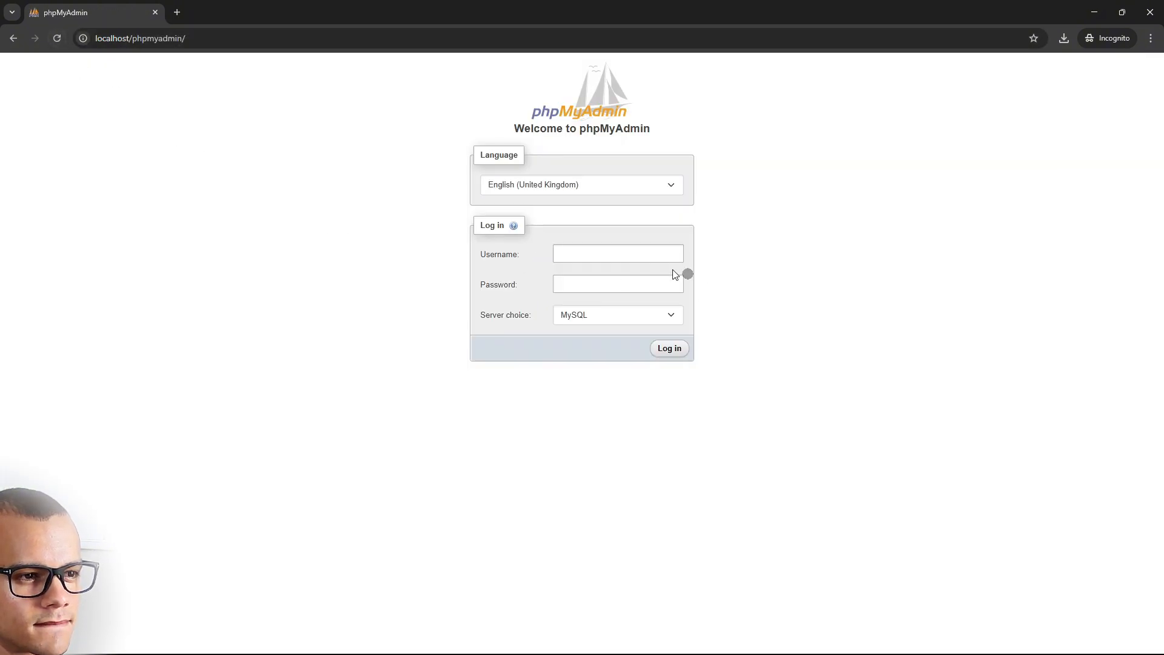
click(589, 257)
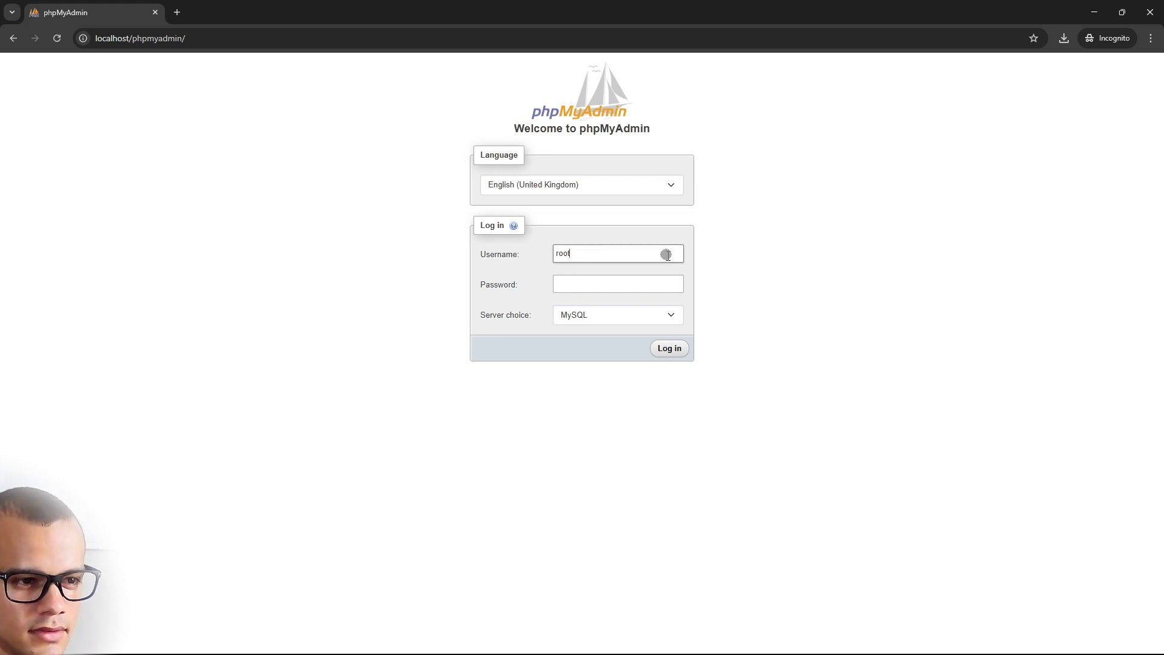
click(677, 350)
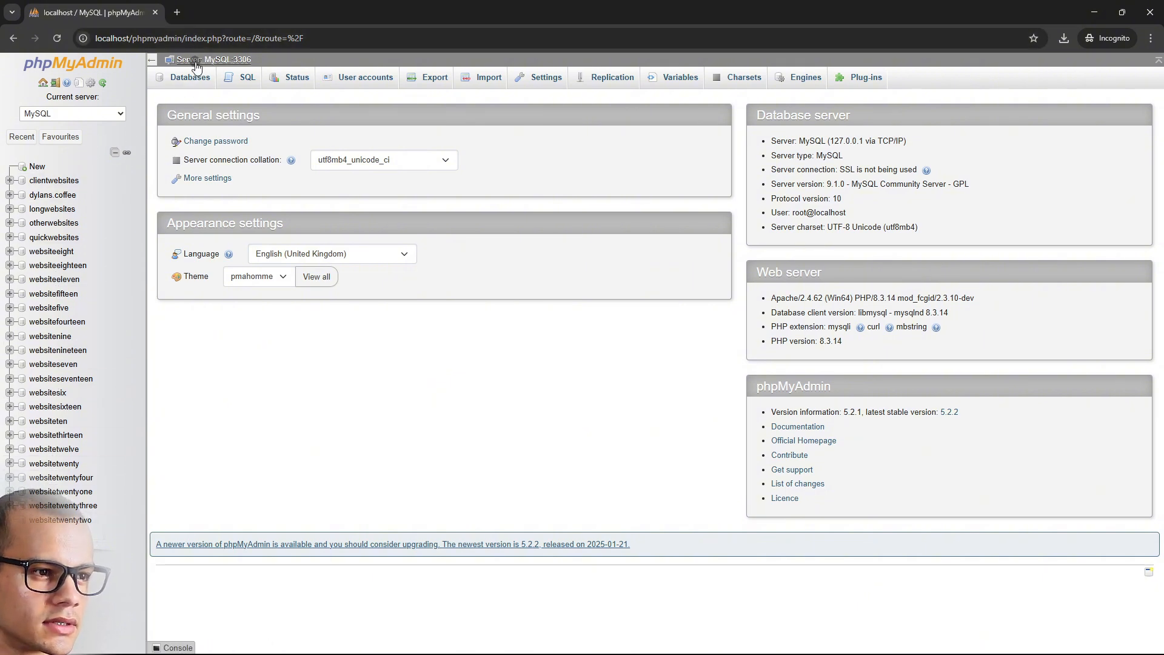
Create an empty database named thisisacoolwebsite from phpMyAdmin's Databases tab
click(185, 88)
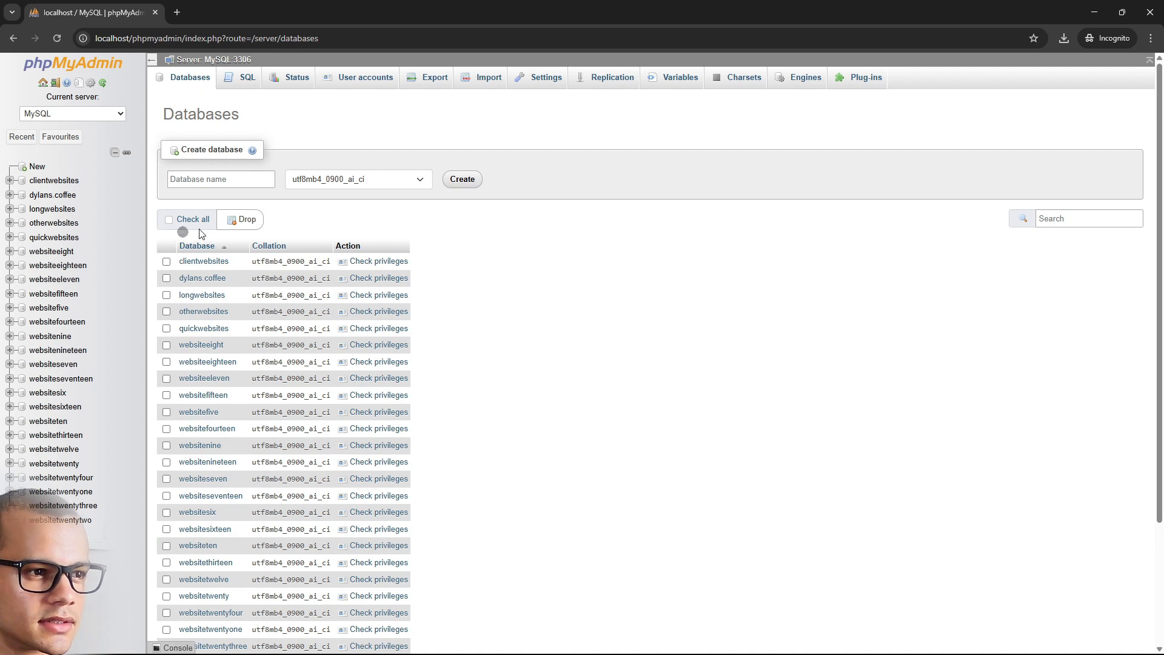
click(231, 181)
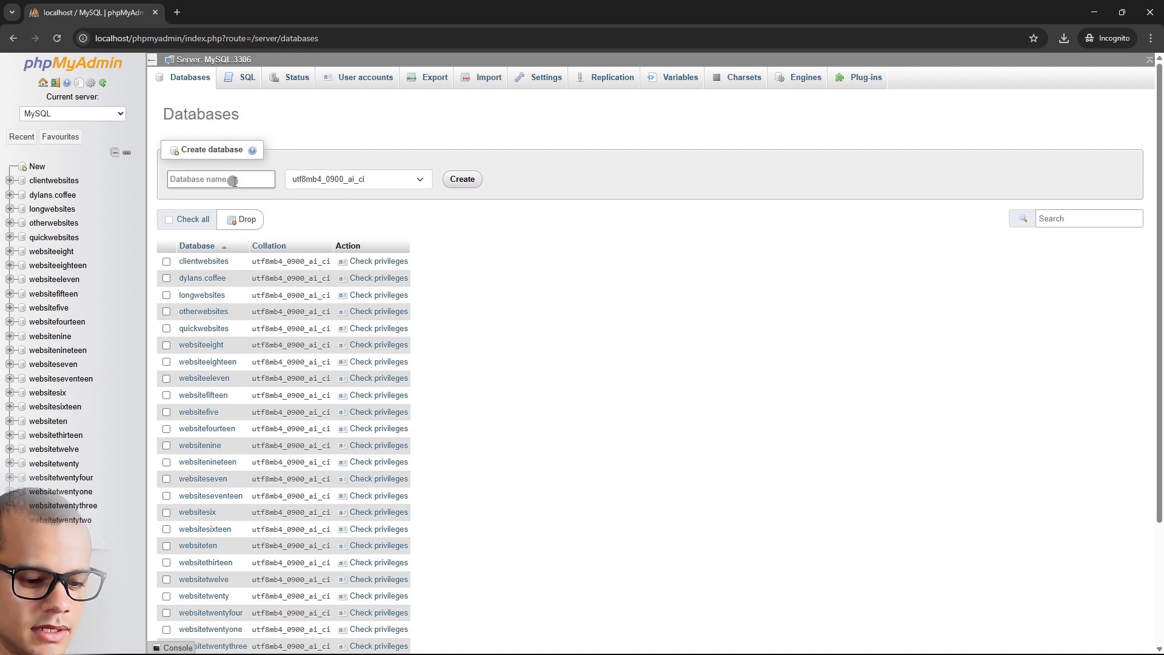
text(thisisacoolwebsite)
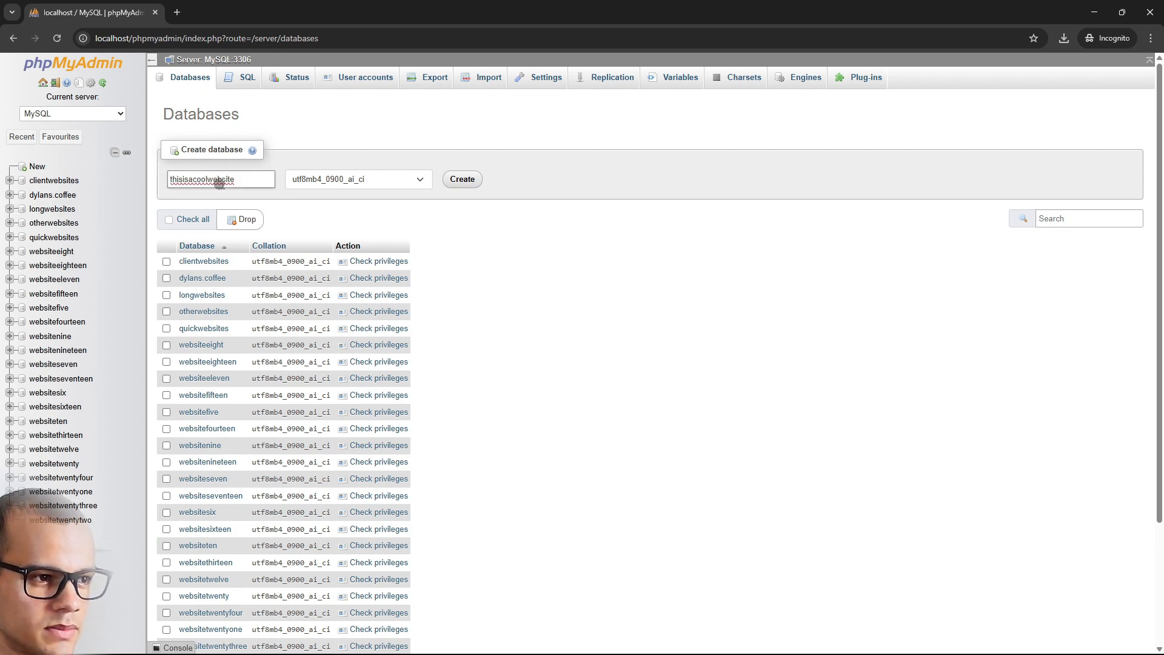
click(464, 179)
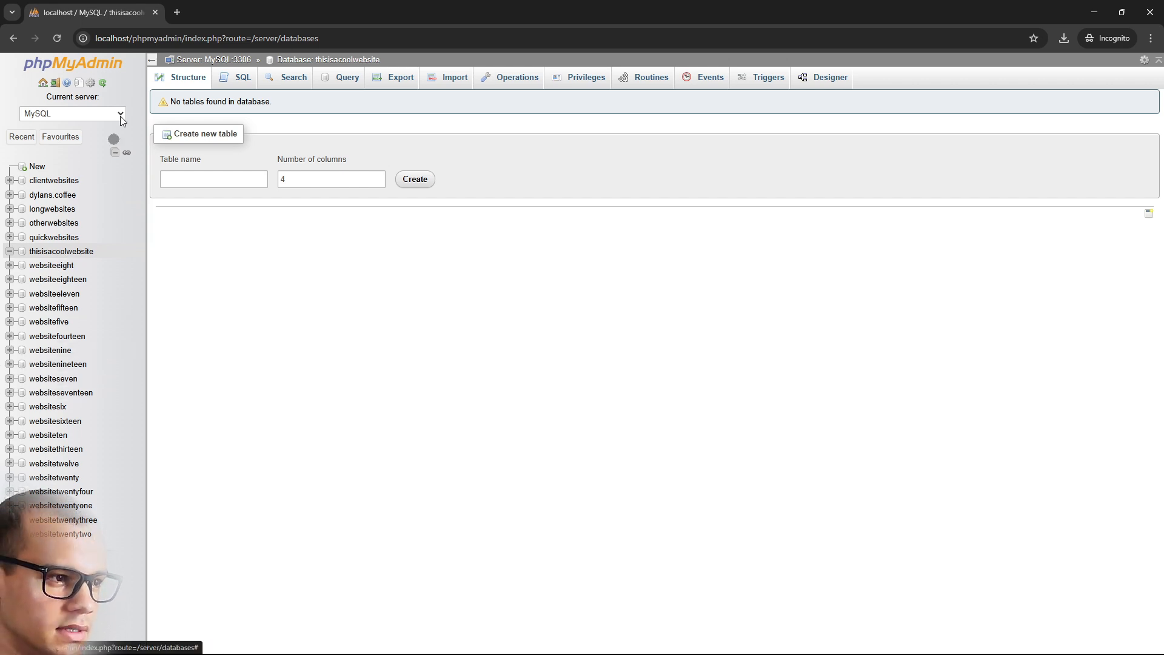
Load the localhost homepage in a new browser tab
click(177, 12)
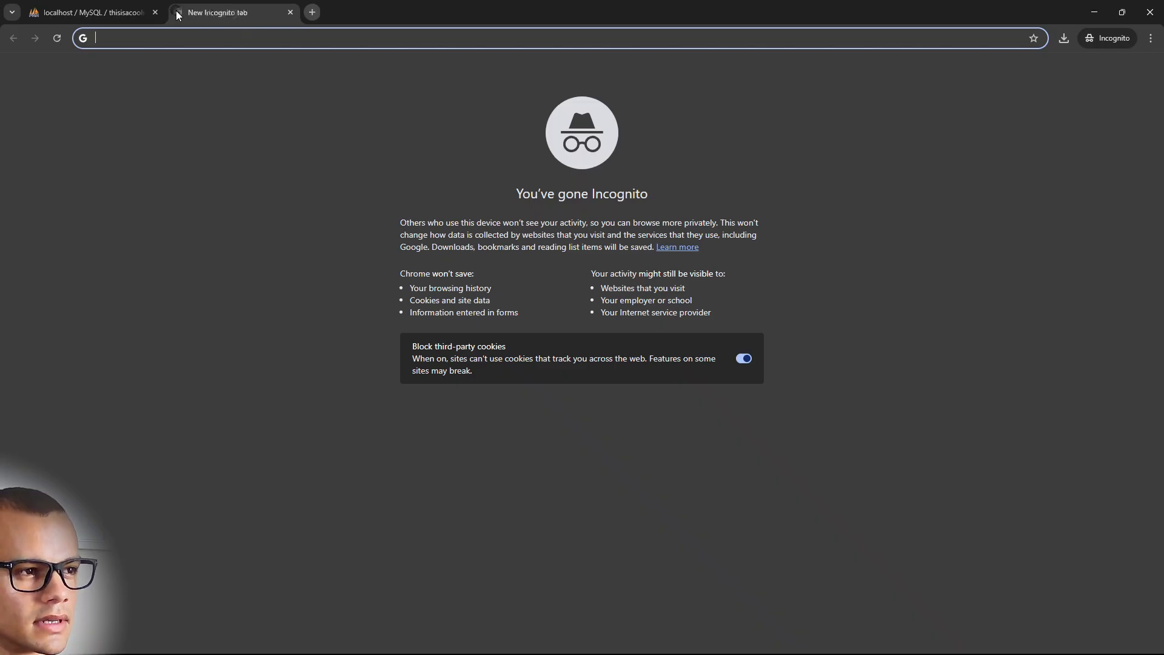
text(localhost)
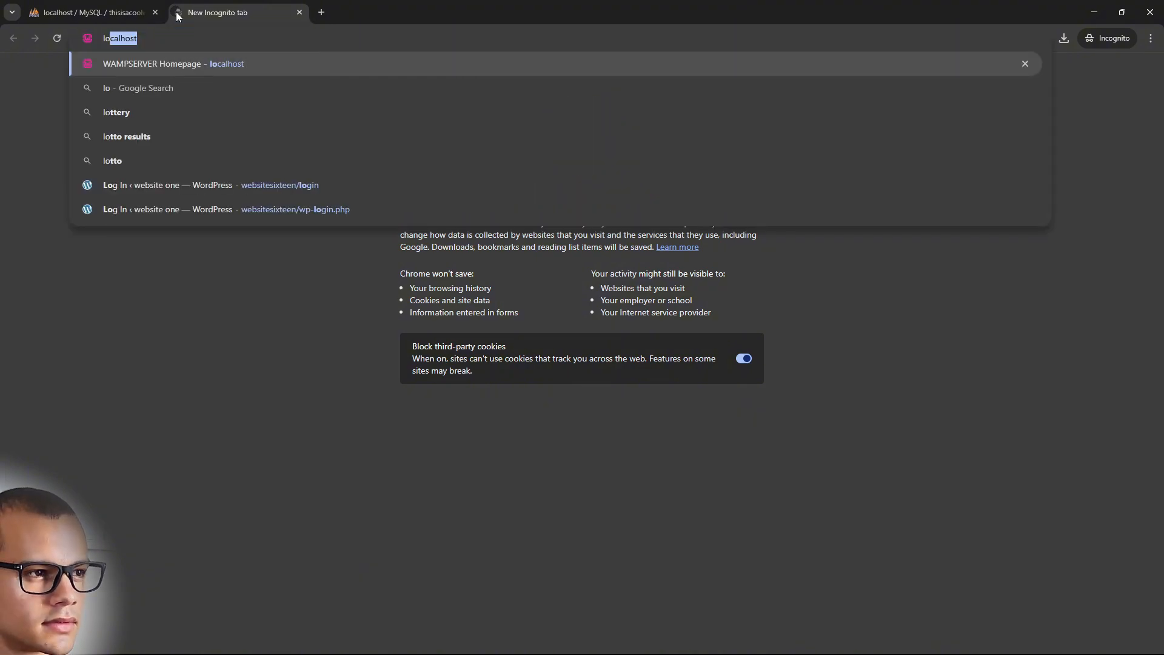
key(Return)
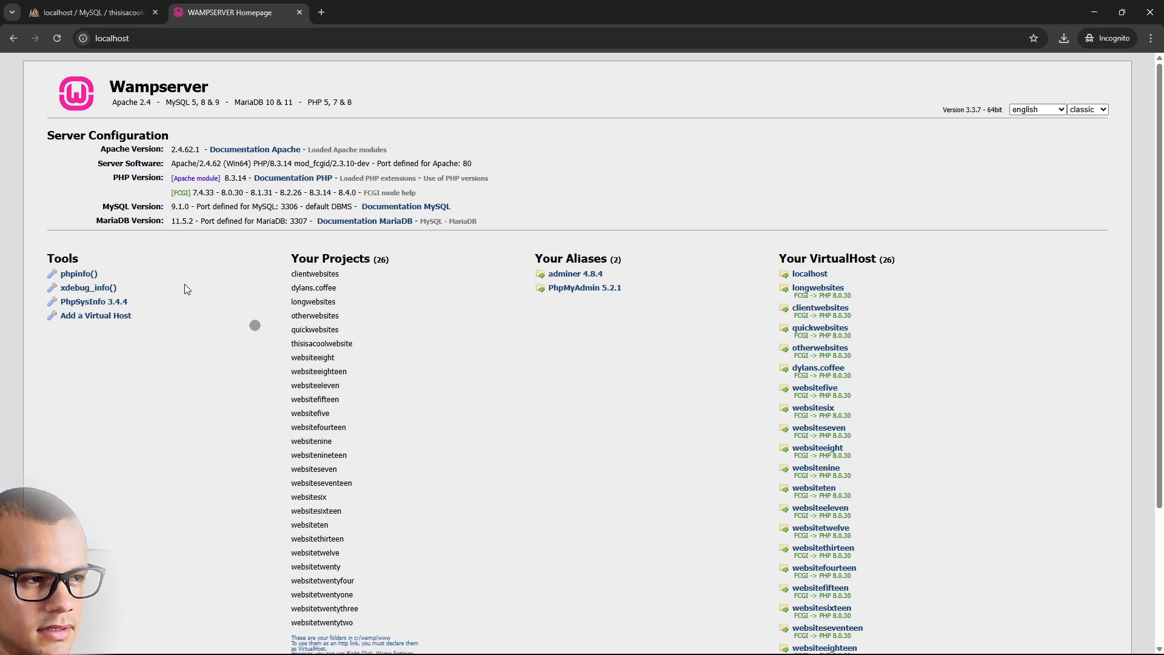
Close the phpMyAdmin tab and scroll the localhost page down to Tools
click(128, 10)
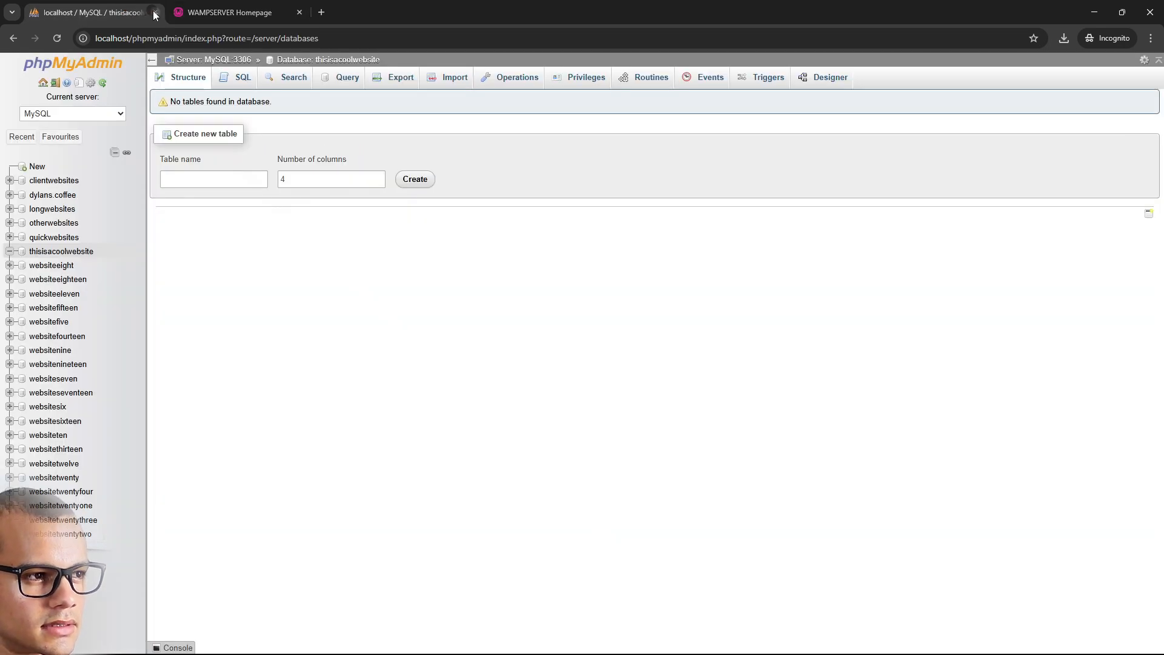
click(156, 11)
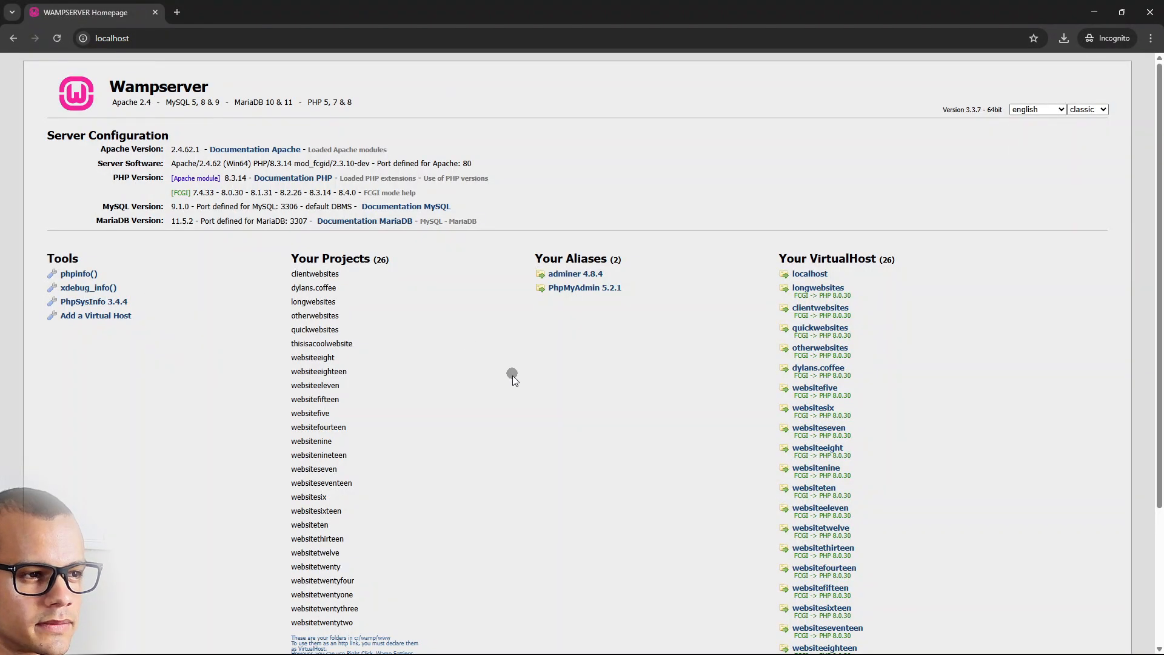
scroll(847, 379, down, 2)
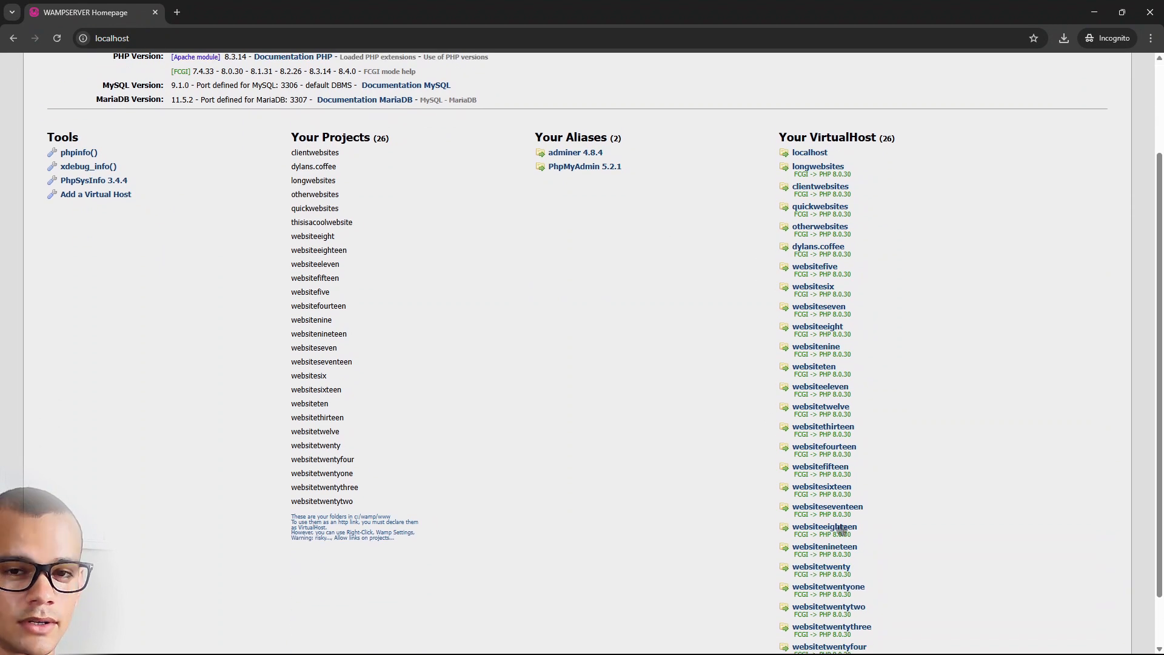
scroll(297, 471, up, 1)
scroll(182, 291, down, 2)
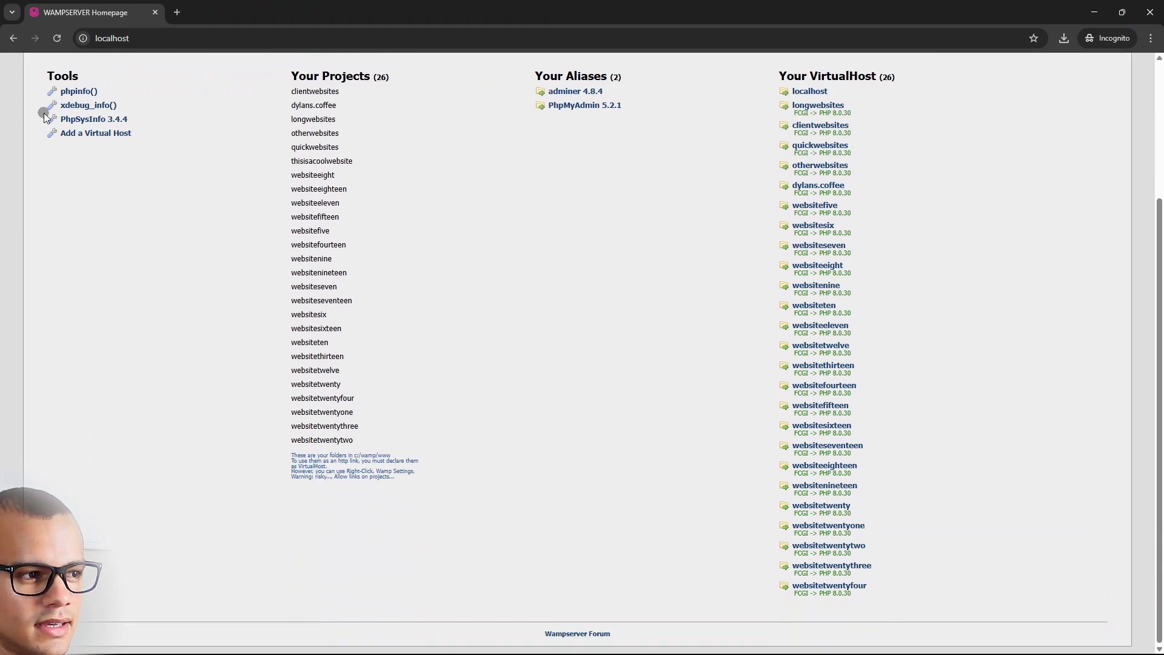
Enter thisisacoolwebsite as the new virtual host's name, then switch to File Explorer
click(100, 130)
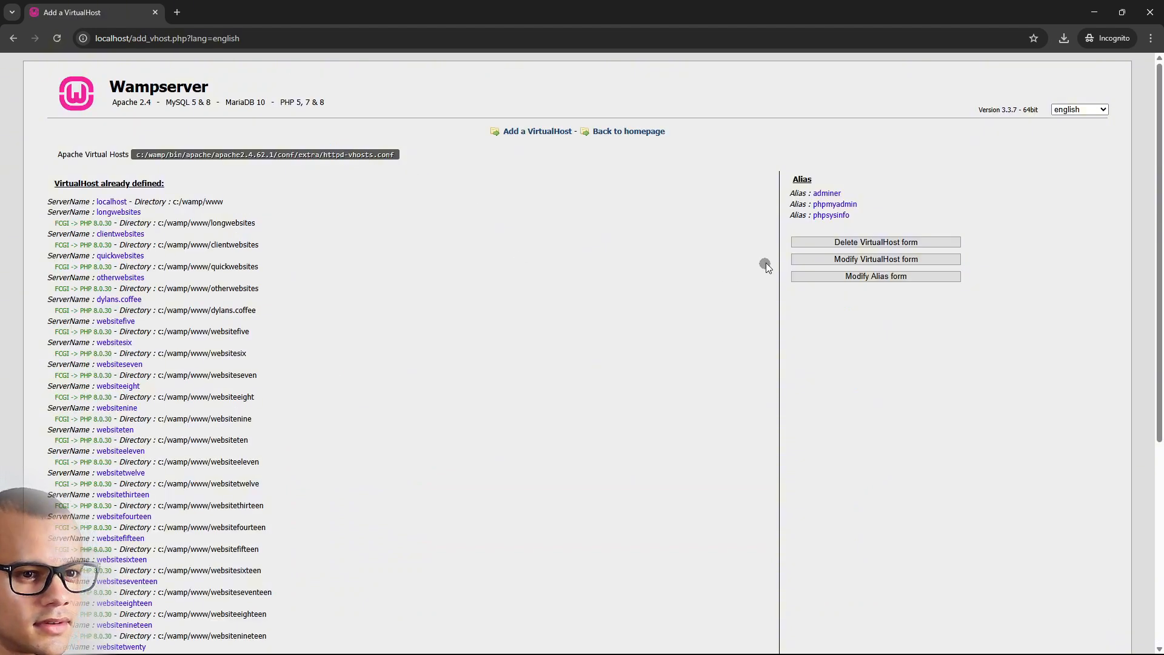
scroll(173, 181, down, 5)
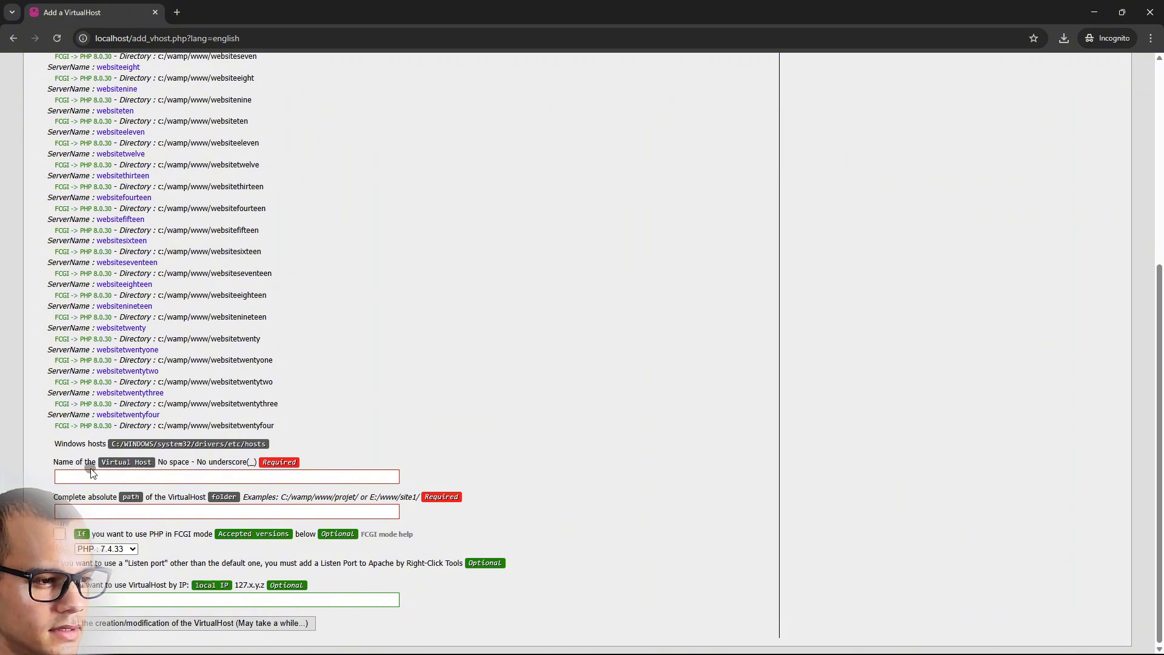
click(265, 473)
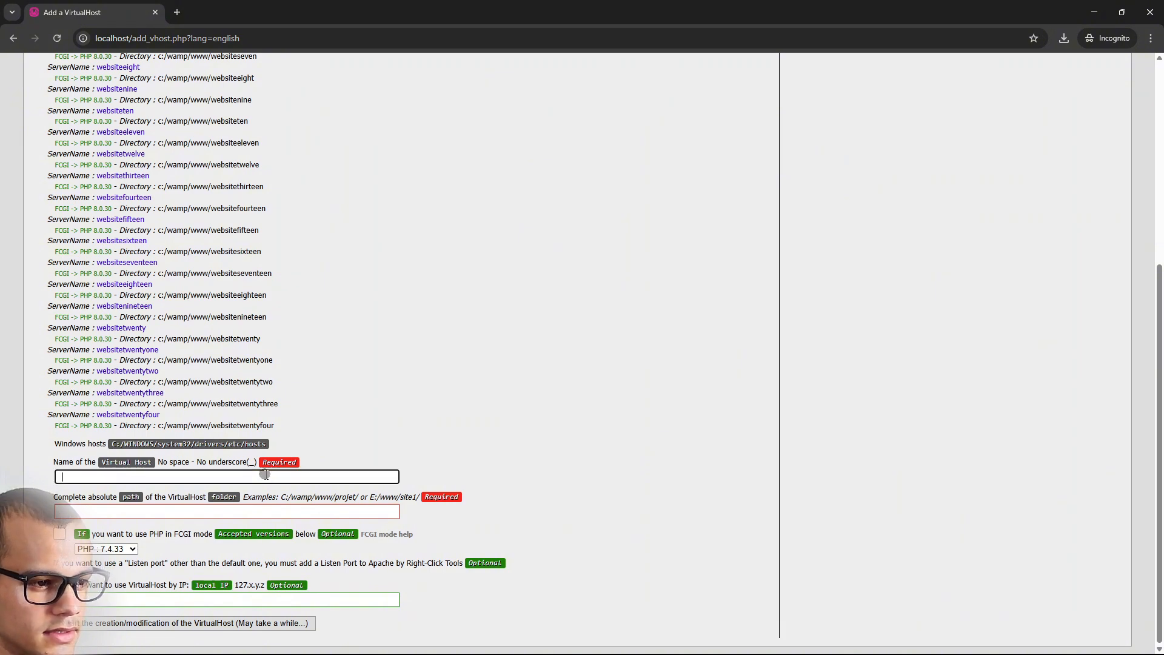
text(thisisacoolwebsite)
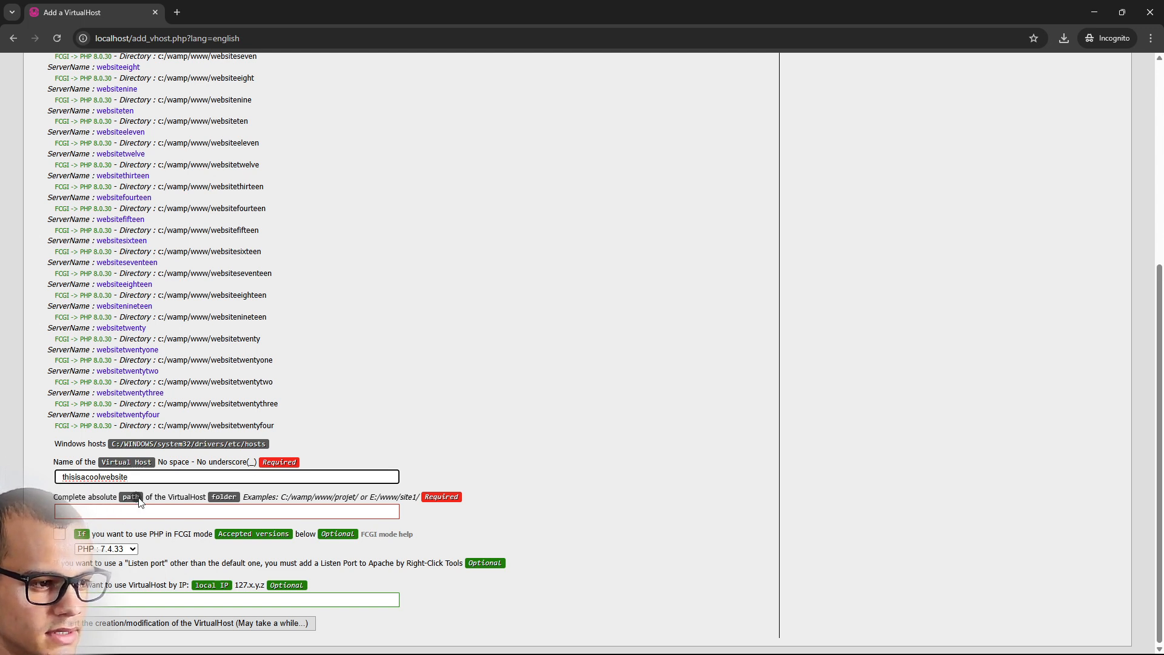
click(250, 512)
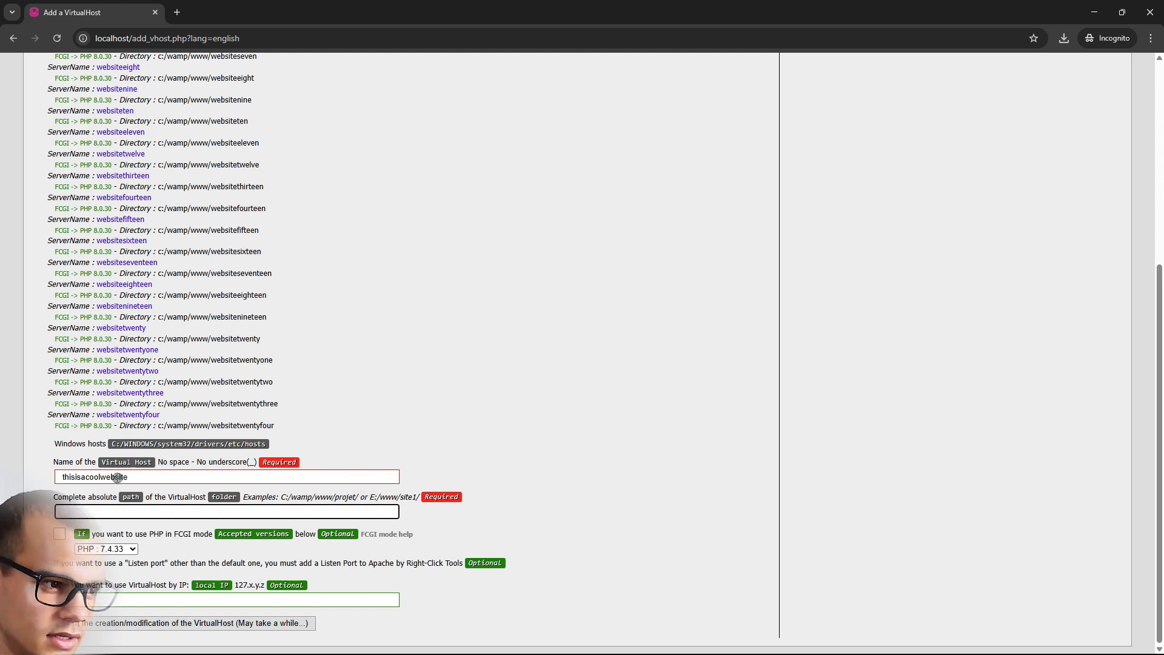
drag(144, 476, 56, 478)
click(50, 479)
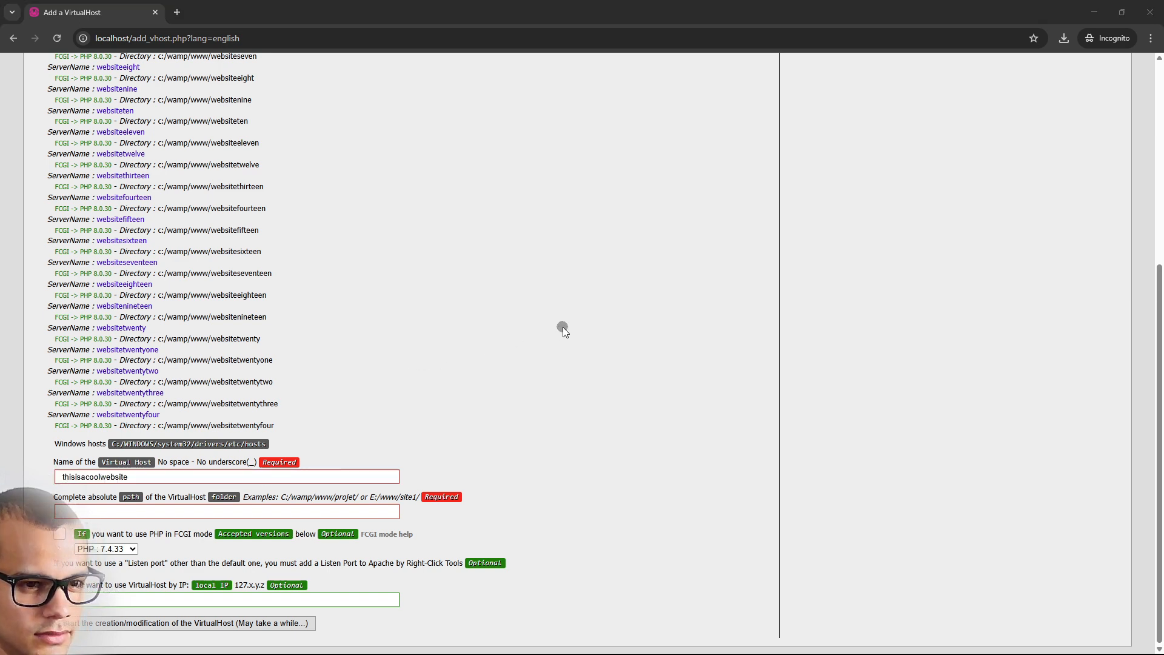
key(alt+Tab)
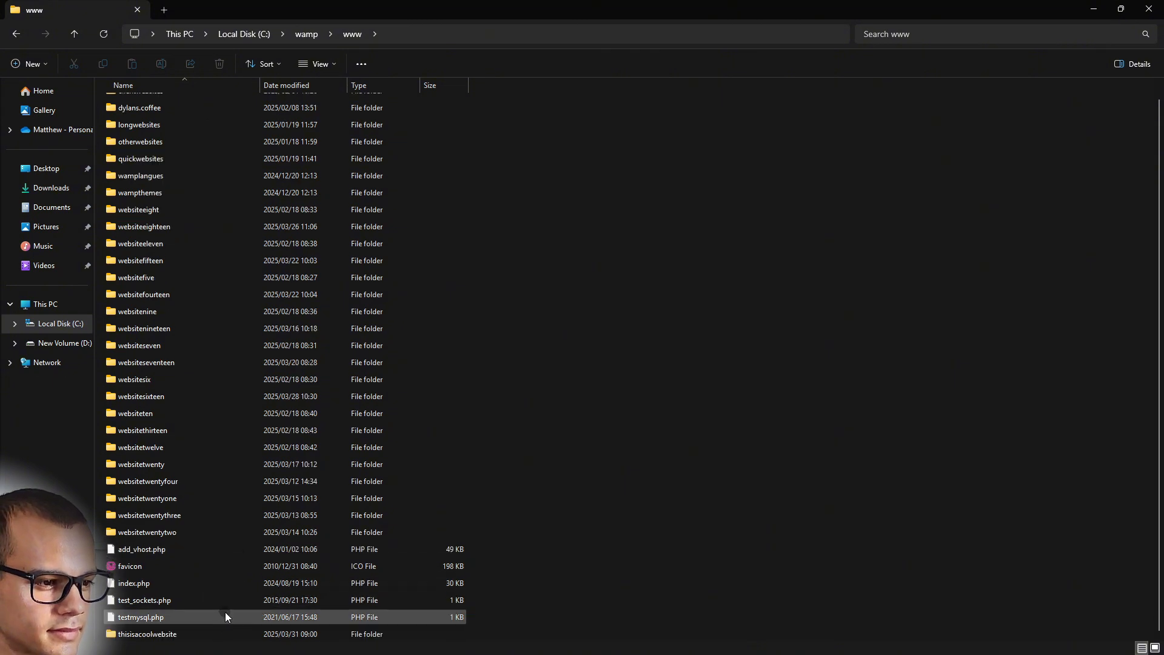
Copy the full path of the thisisacoolwebsite folder in C:\wamp\www with Copy as path
right_click(201, 632)
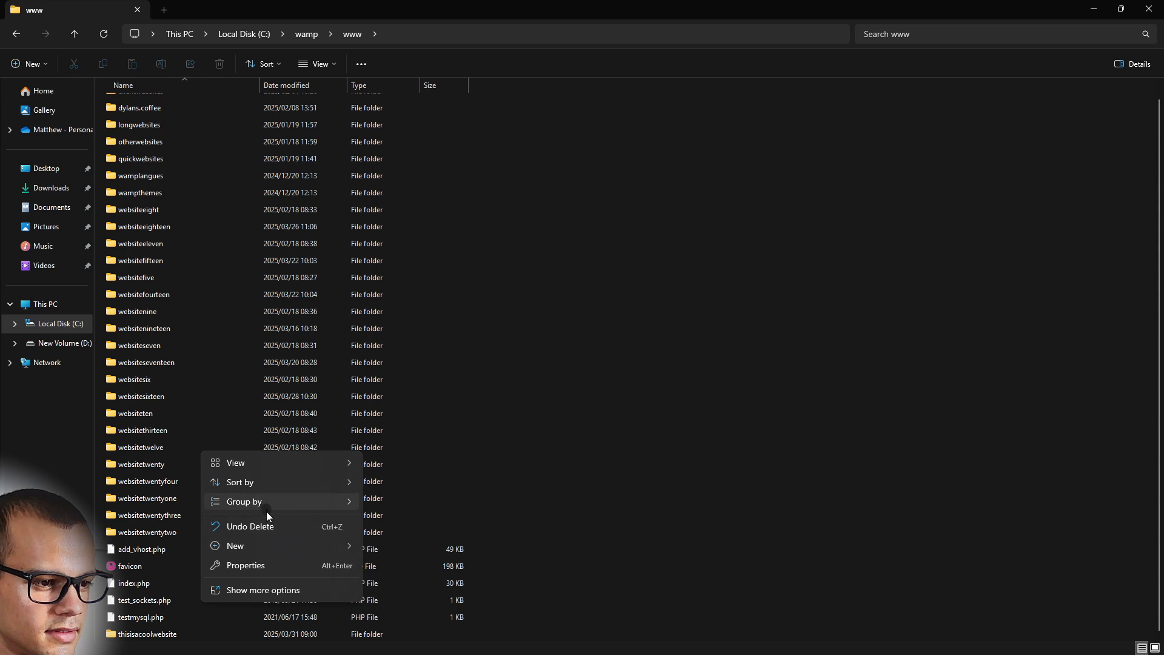
click(253, 587)
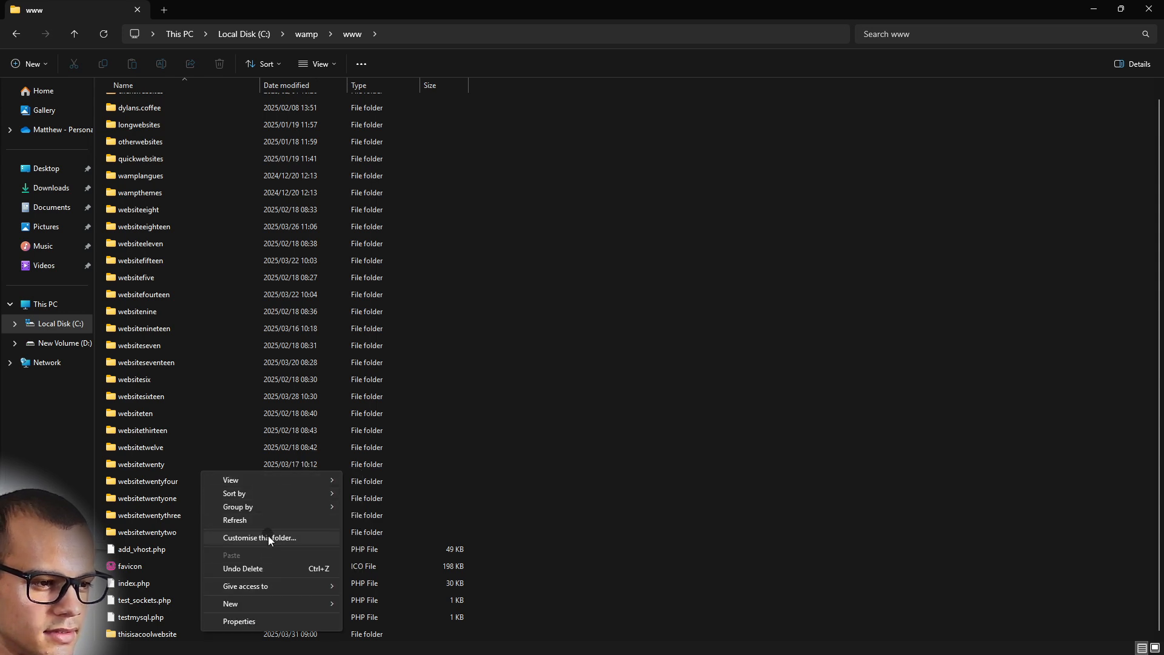
click(601, 562)
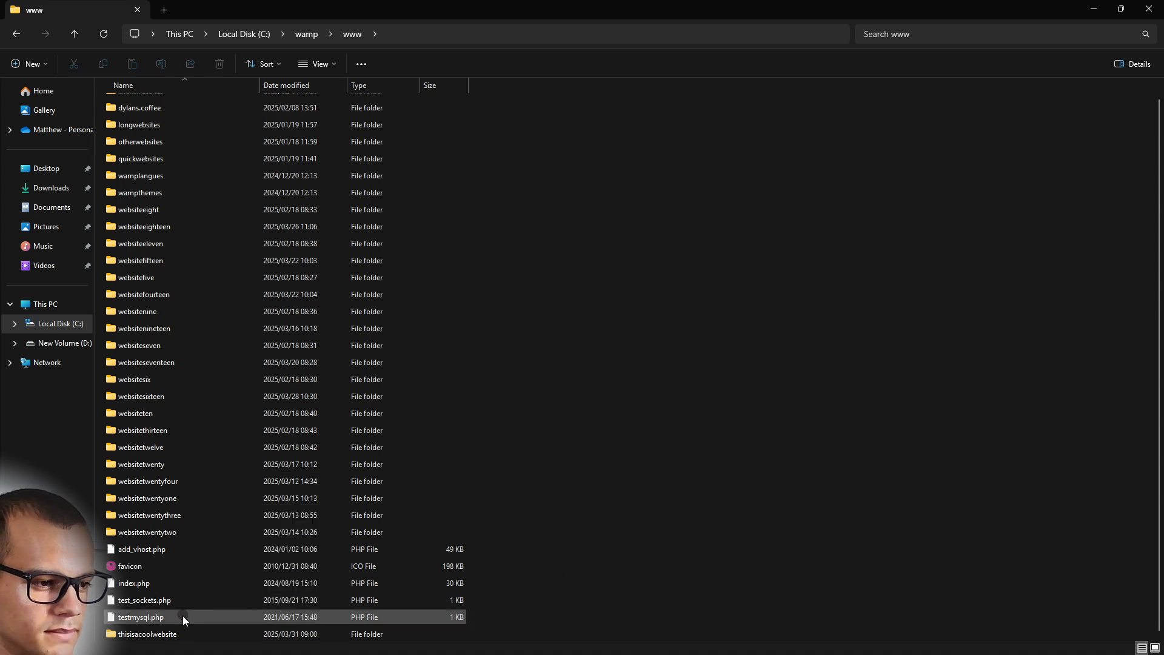
right_click(169, 639)
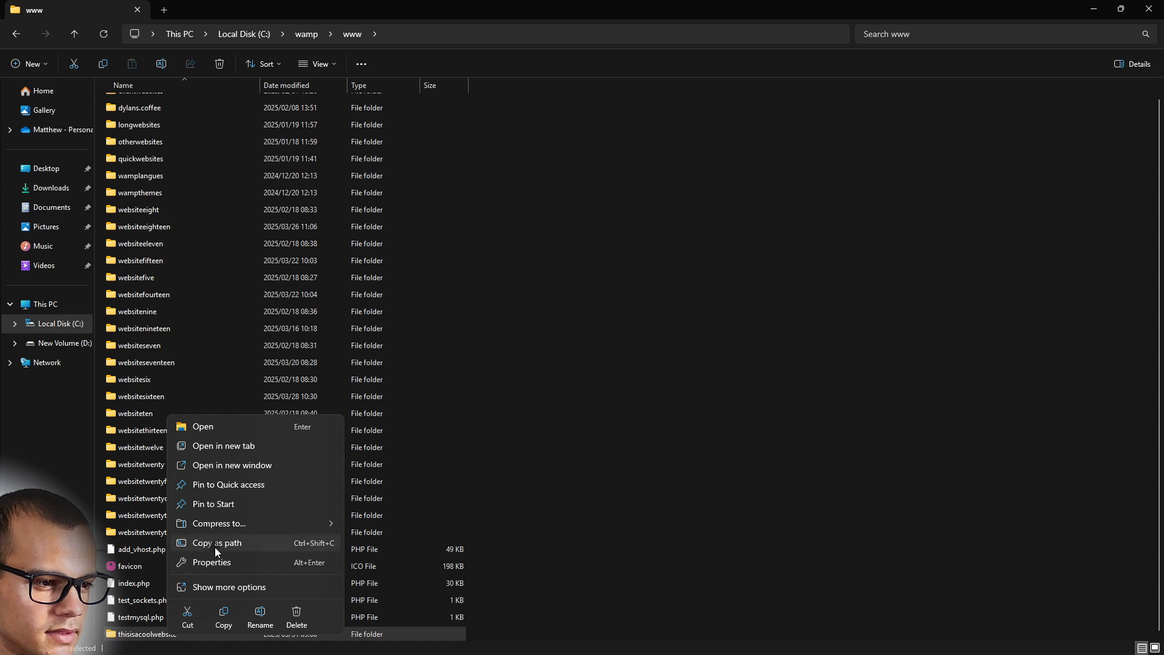
click(512, 576)
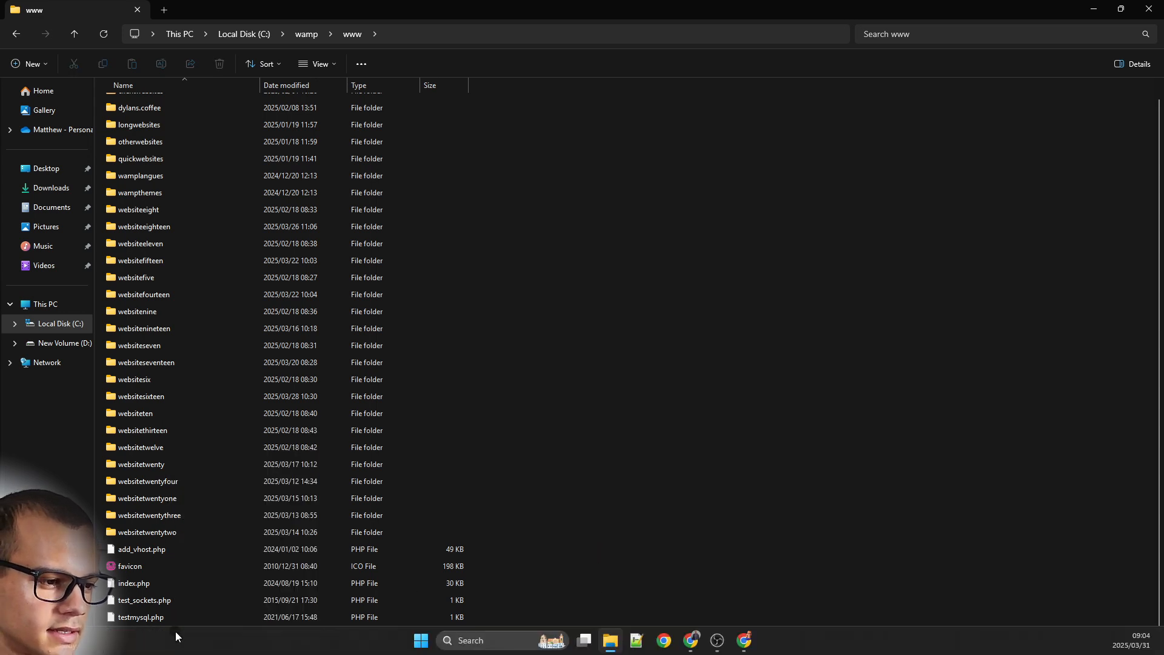
right_click(156, 634)
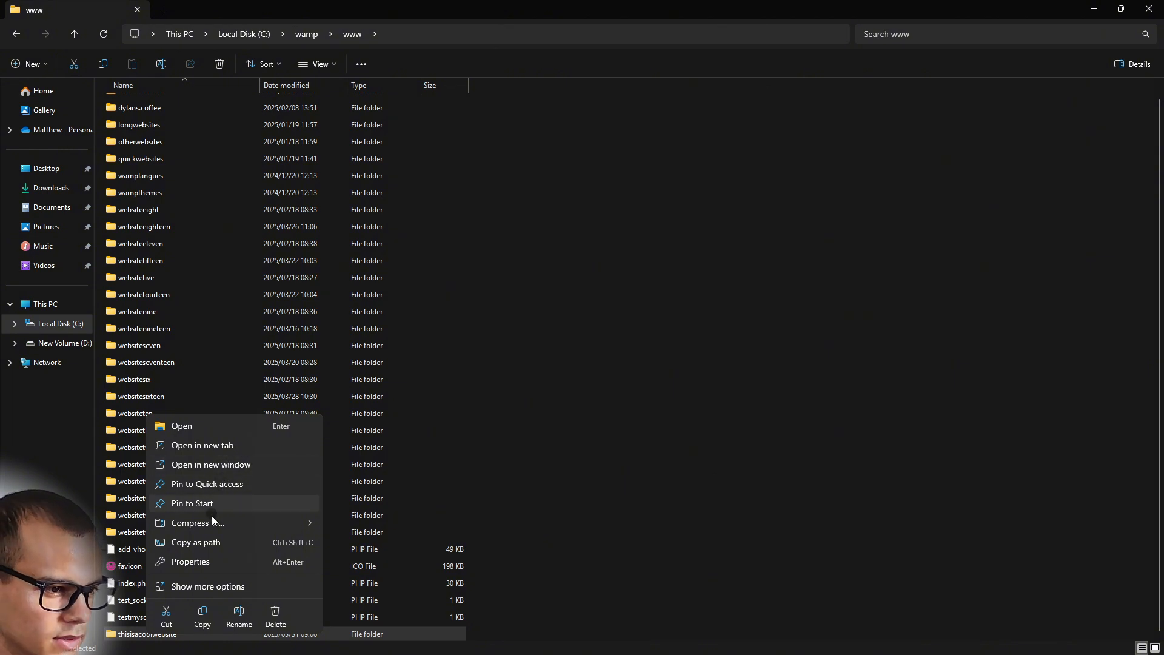
click(212, 543)
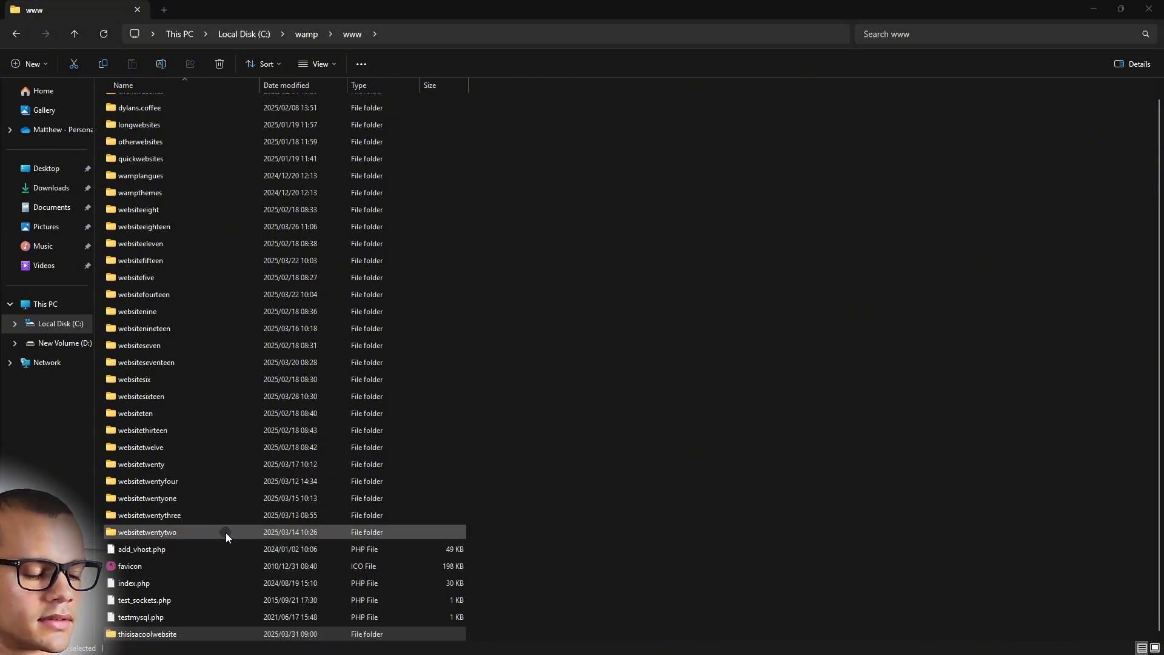
Paste C:\wamp\www\thisisacoolwebsite into the virtual host path field, removing the quotes
key(alt+Tab)
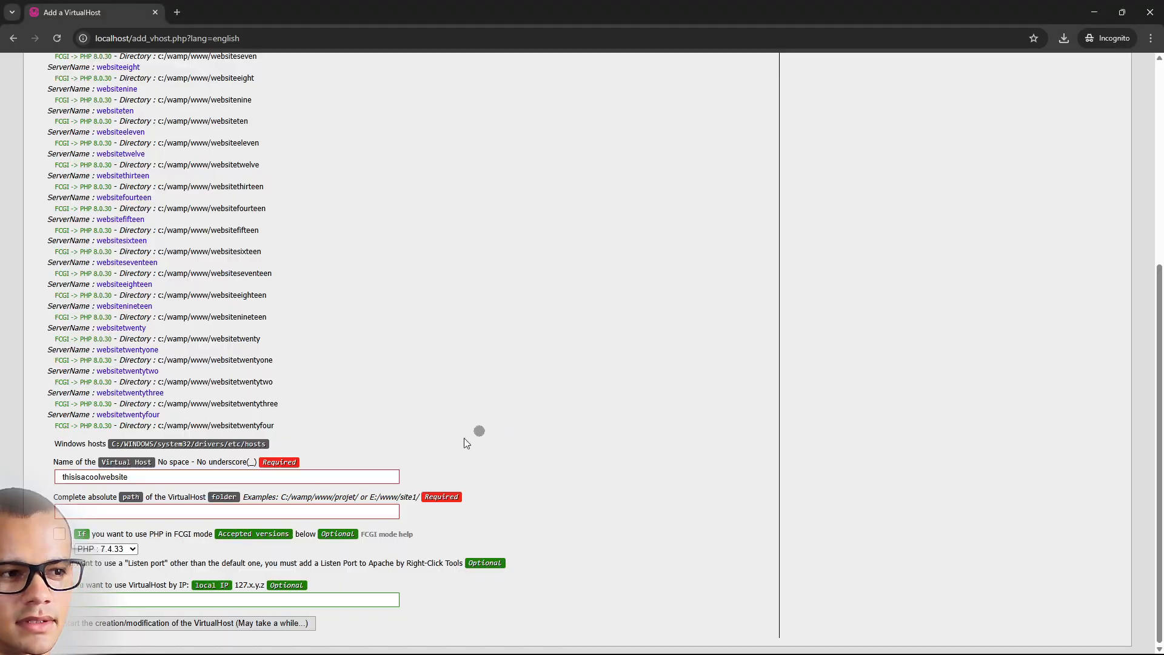
click(66, 512)
text("C:\wamp\www\thisisacoolwebsite")
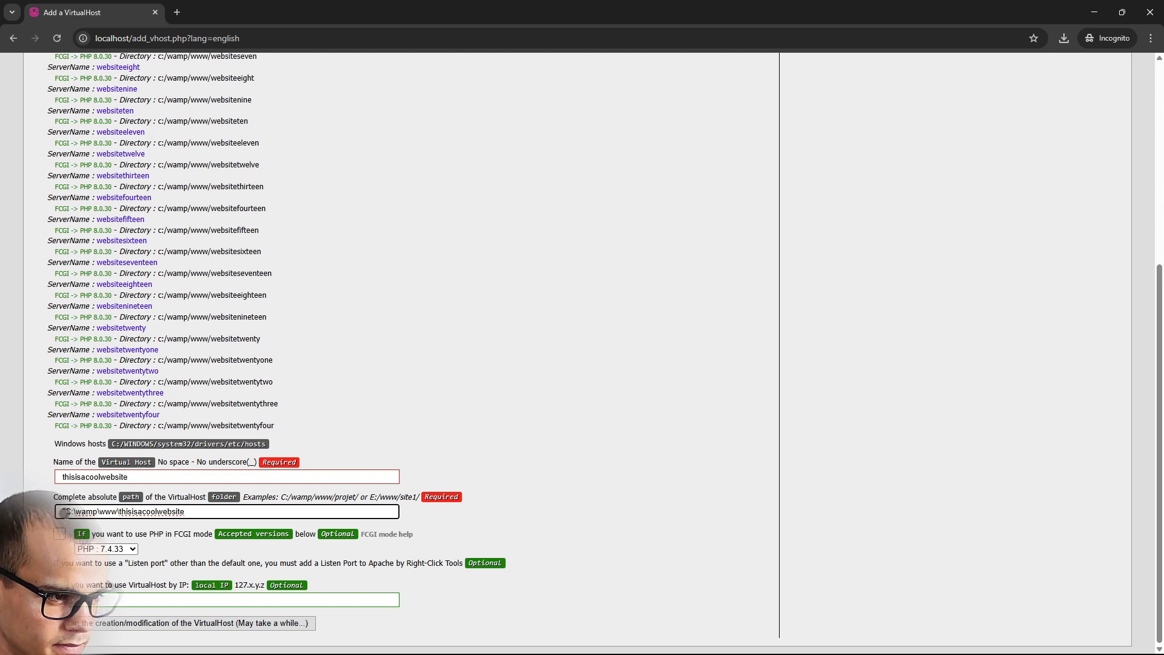
key(BackSpace)
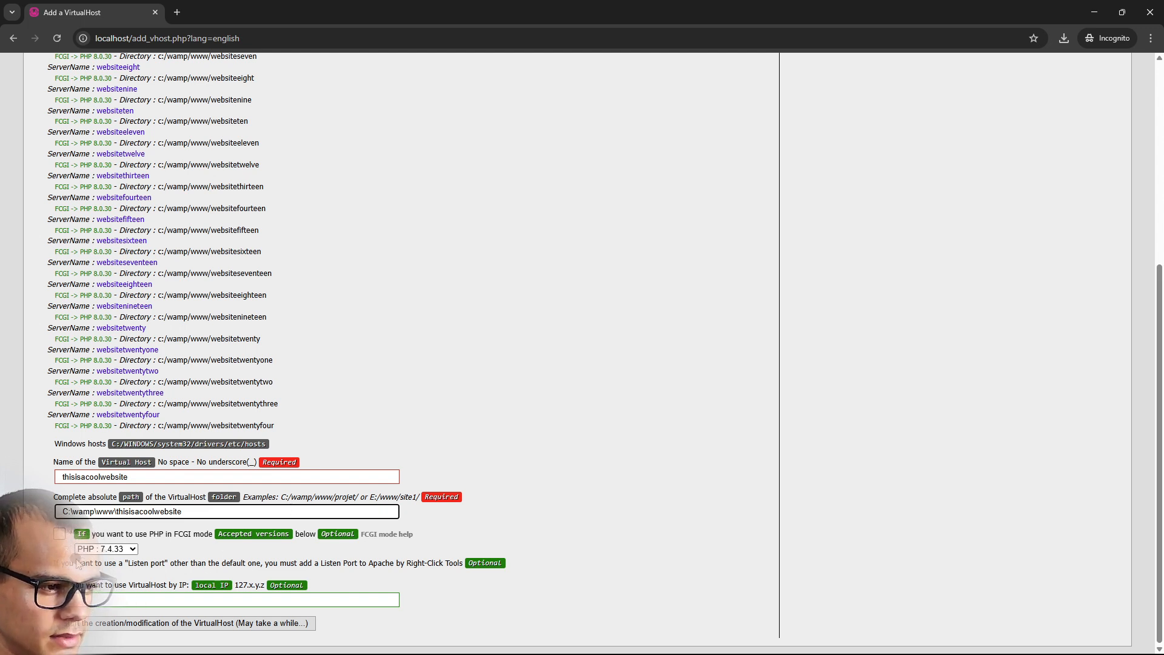
click(59, 535)
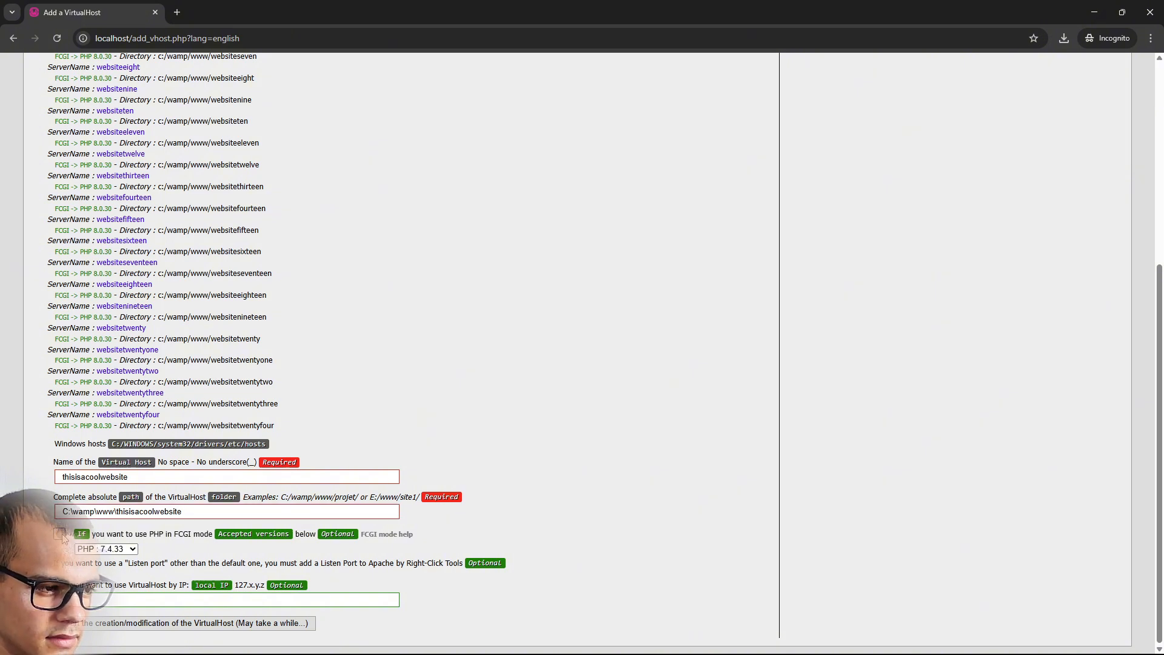
Enable FCGI mode with PHP 8.0.30 and check the path has no stray quotes
click(60, 535)
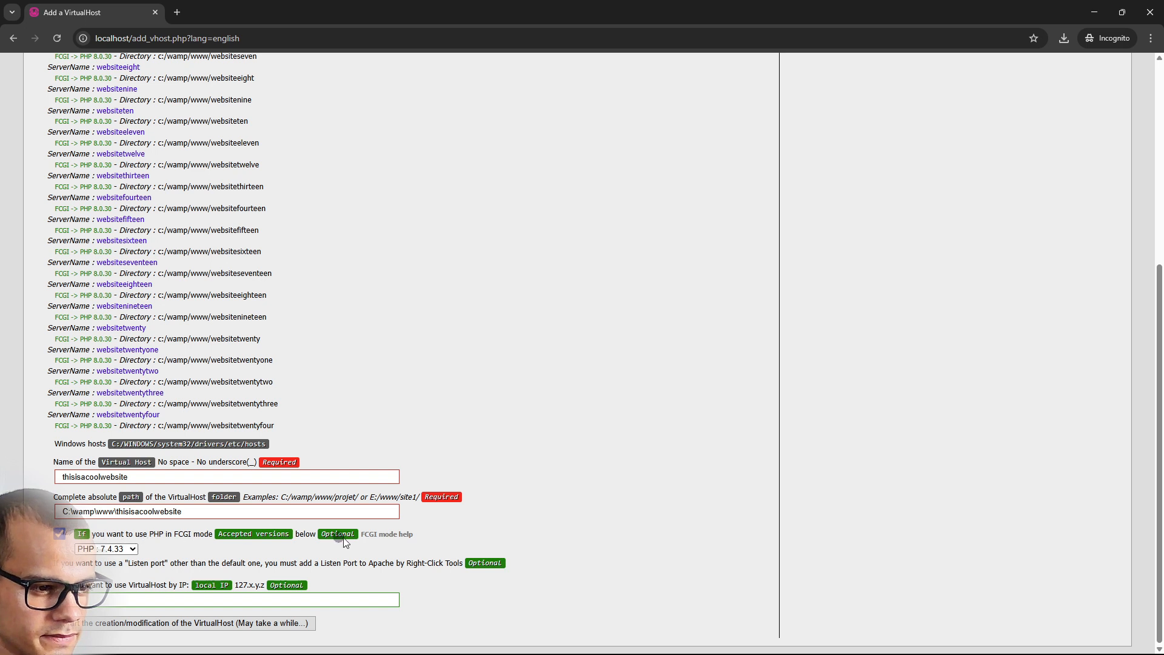
click(127, 548)
click(115, 570)
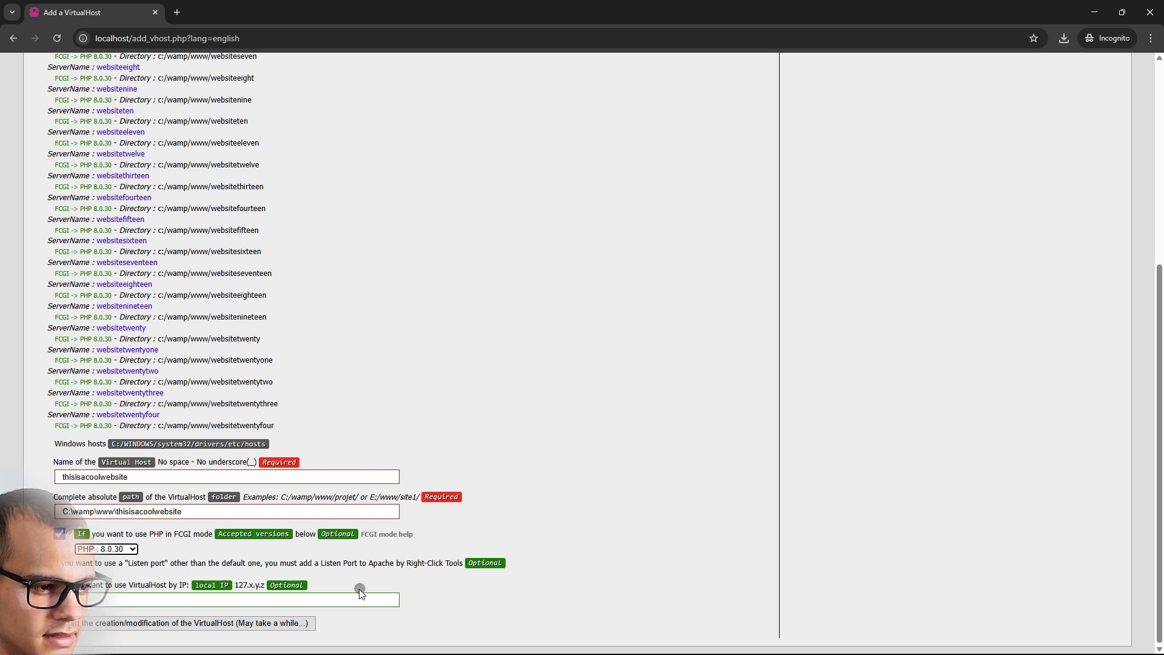
click(65, 511)
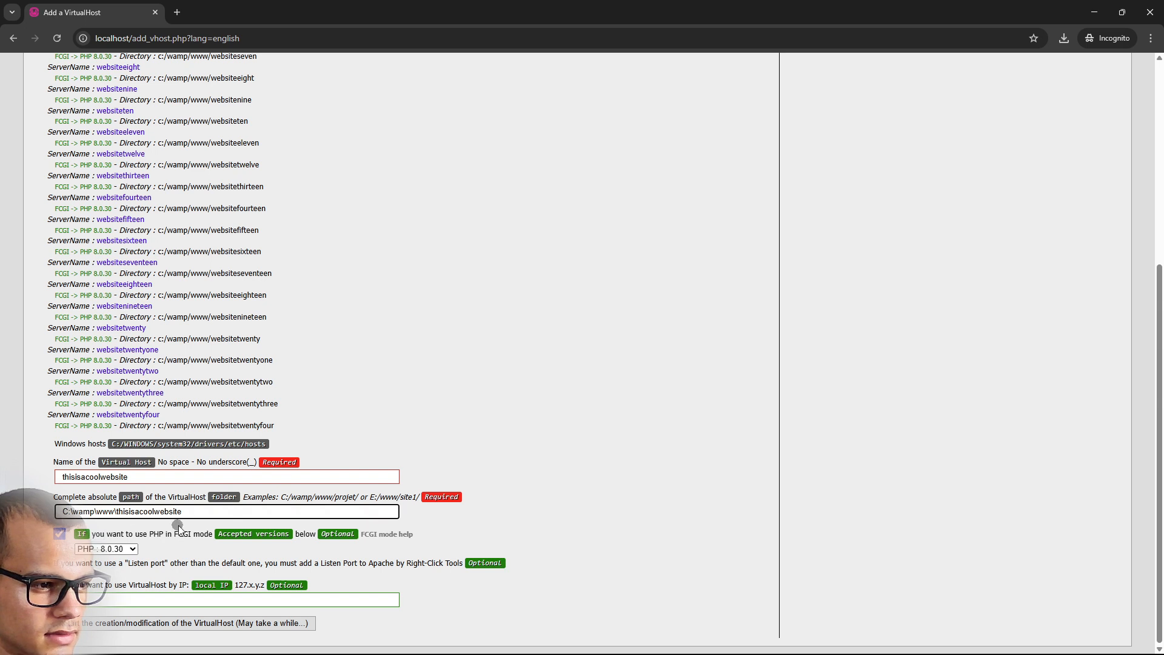
click(219, 512)
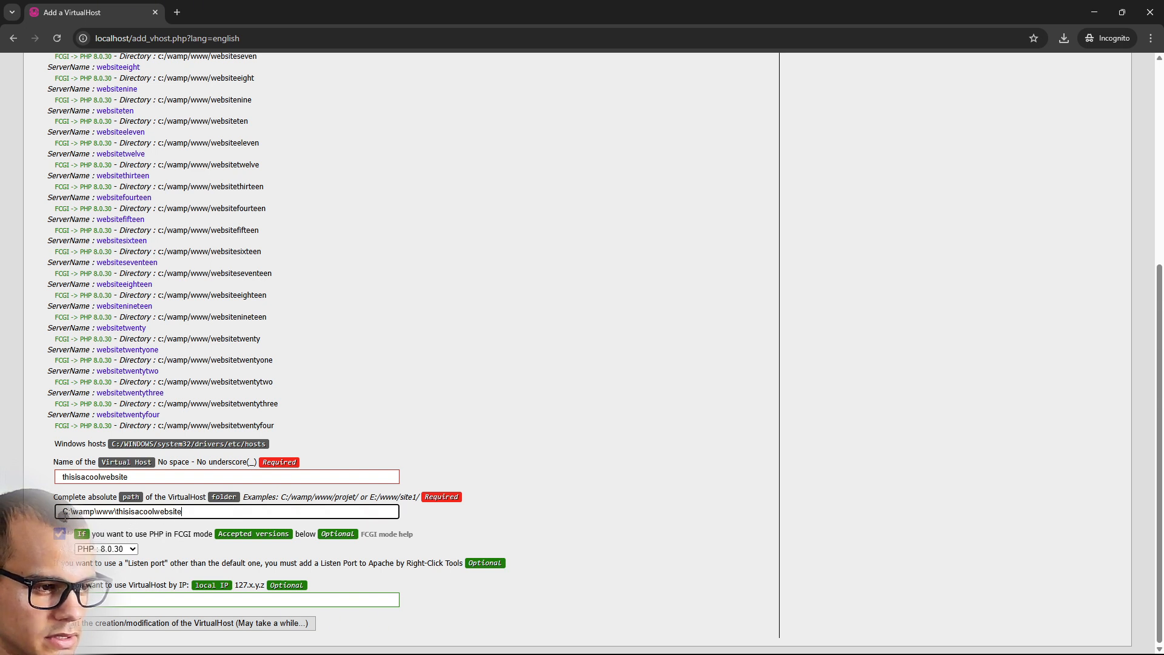
Create the thisisacoolwebsite virtual host with the entered settings
click(156, 625)
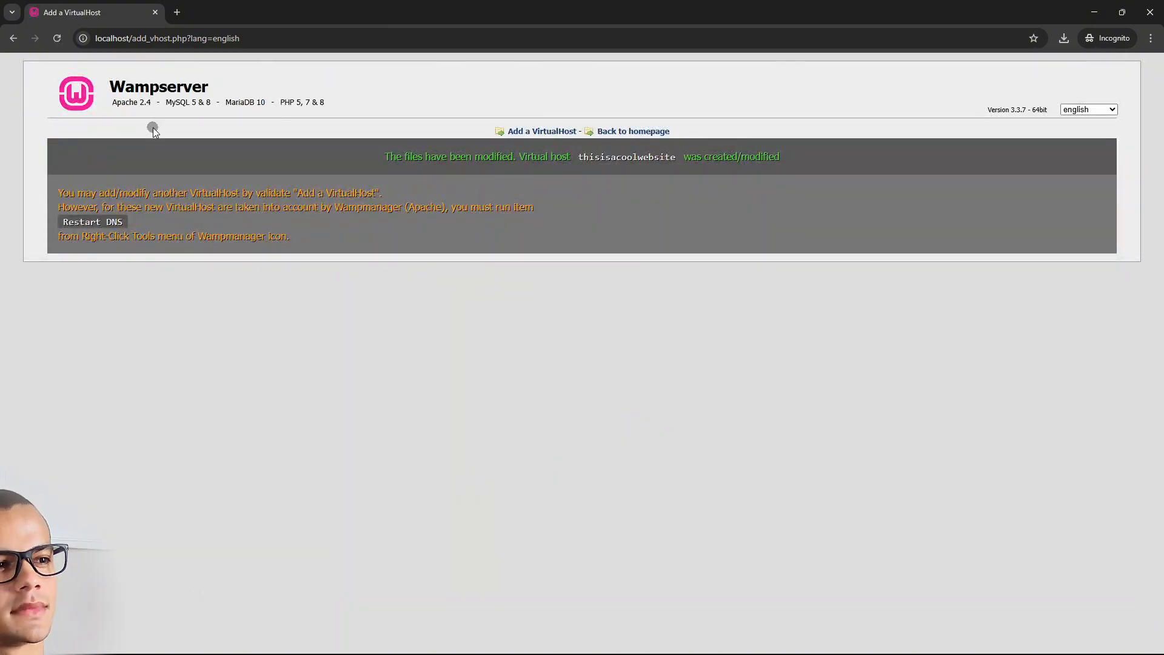
drag(150, 227, 68, 222)
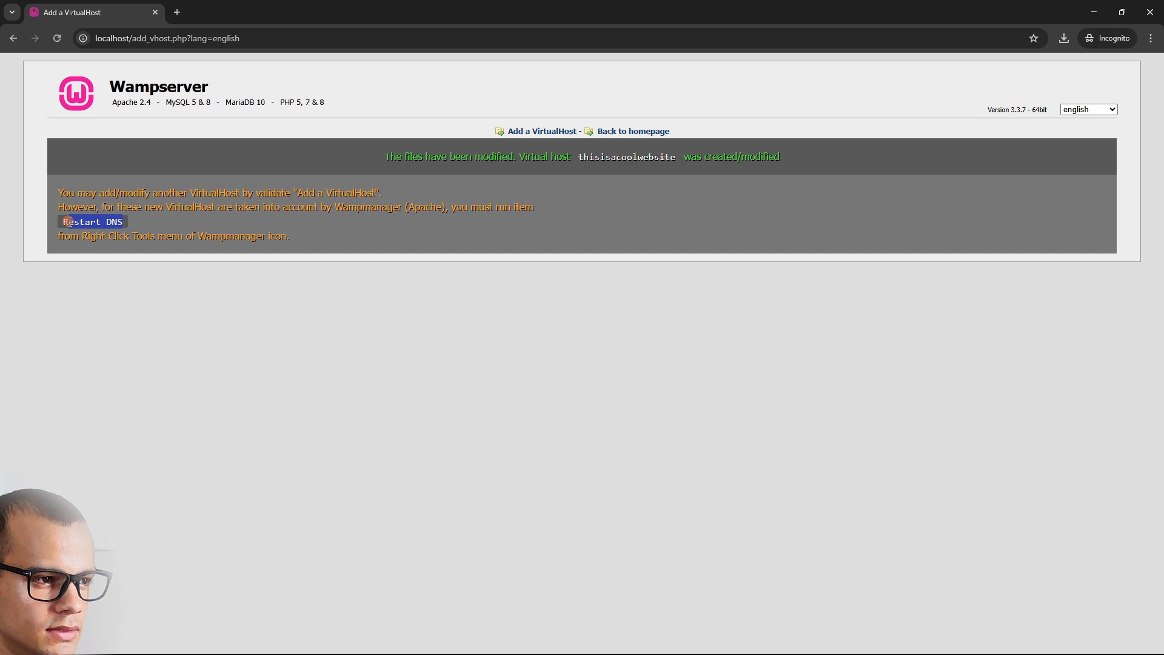
click(418, 320)
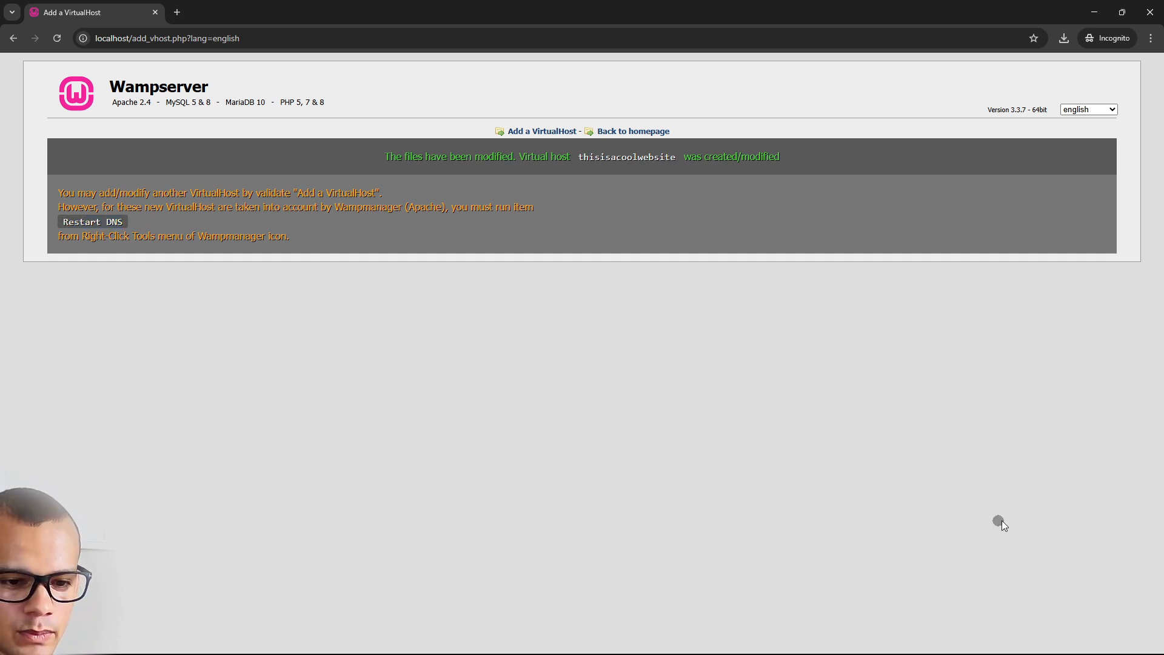
Restart DNS via the WampServer tray icon's Tools menu
click(1096, 645)
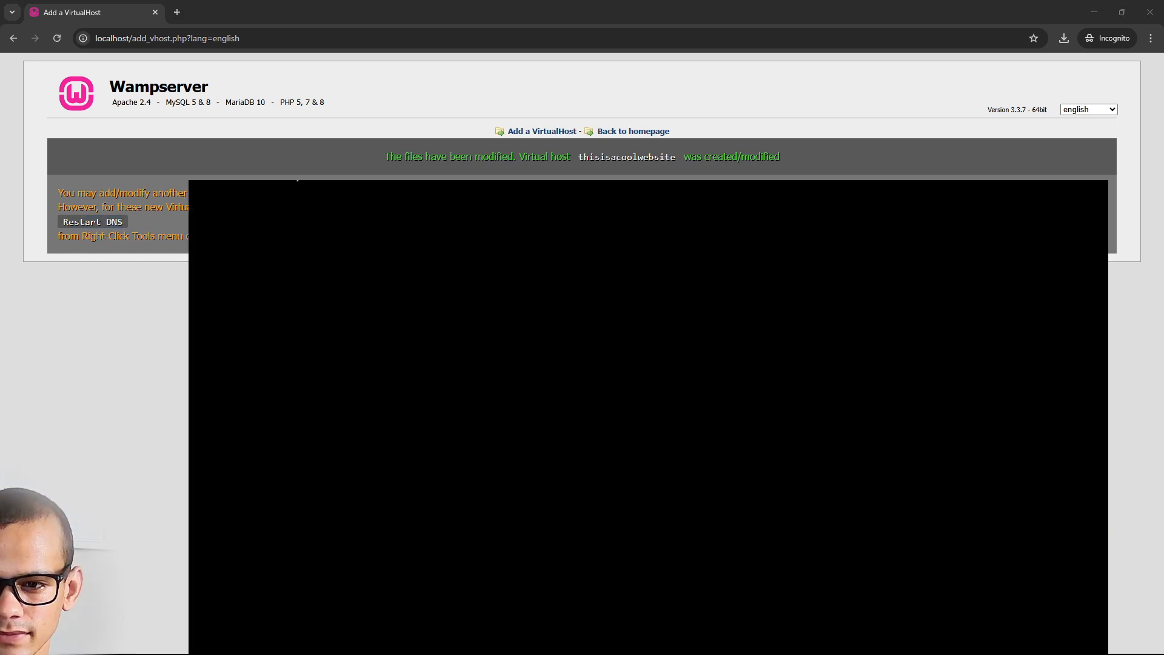
mouse_move(838, 651)
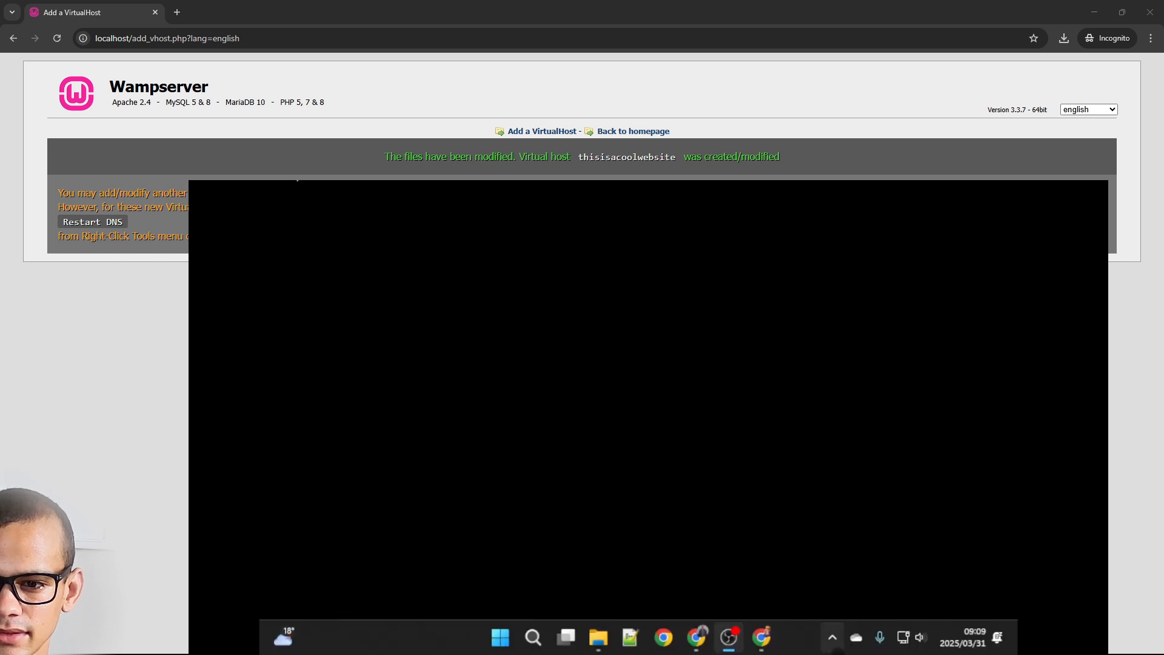
click(833, 639)
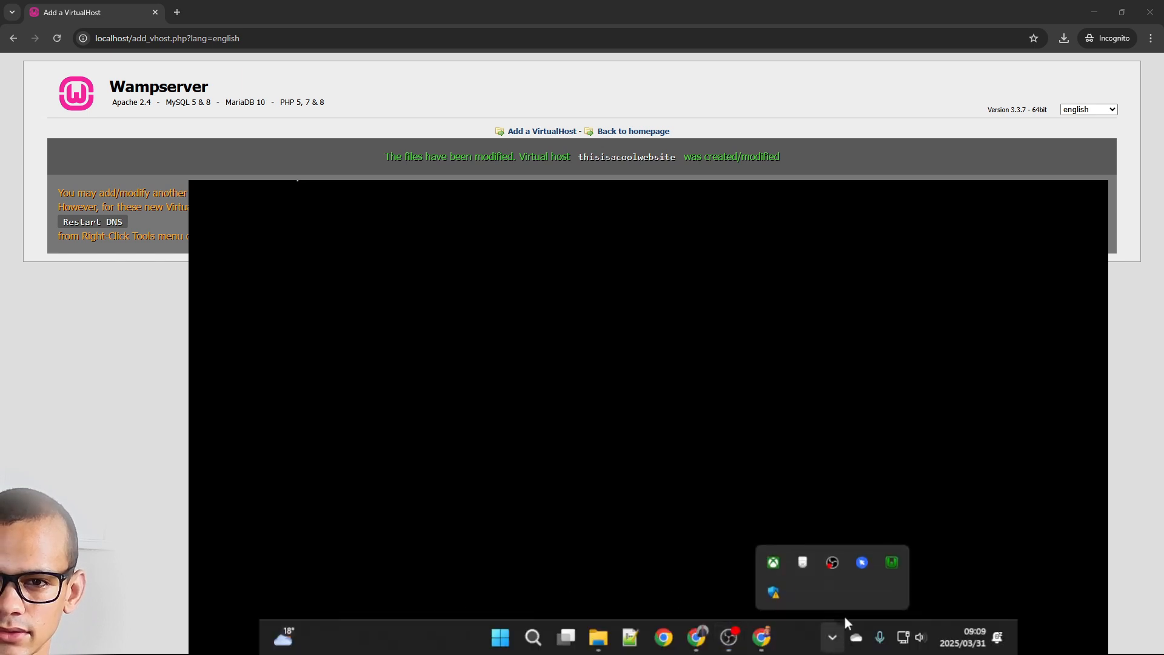
right_click(895, 563)
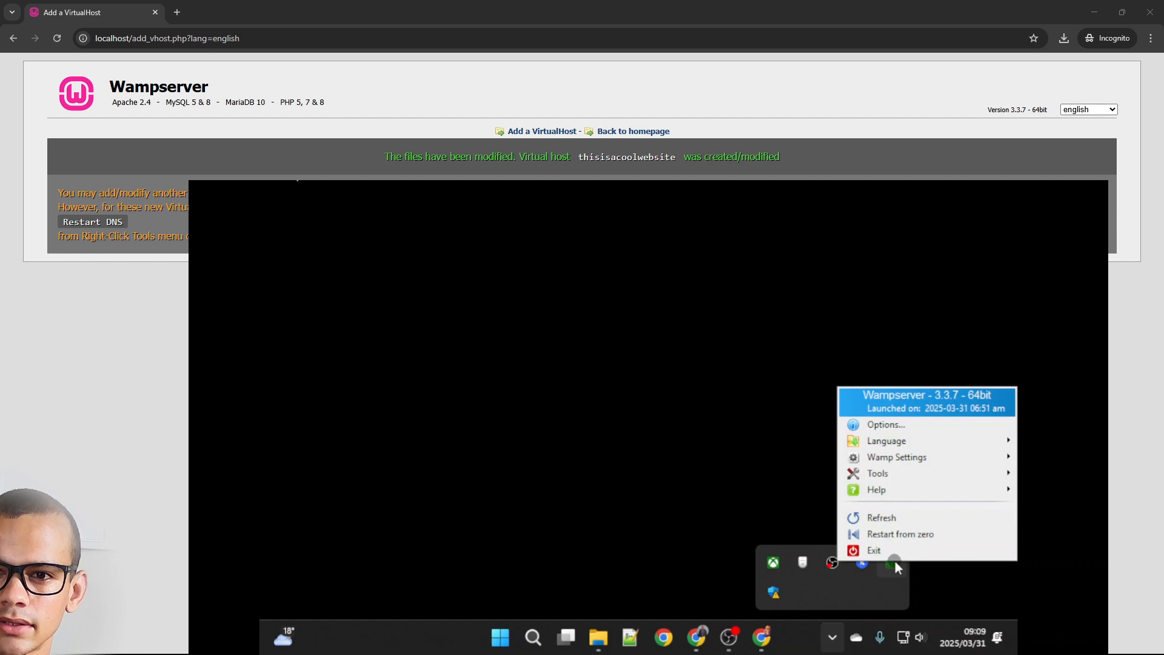
mouse_move(907, 476)
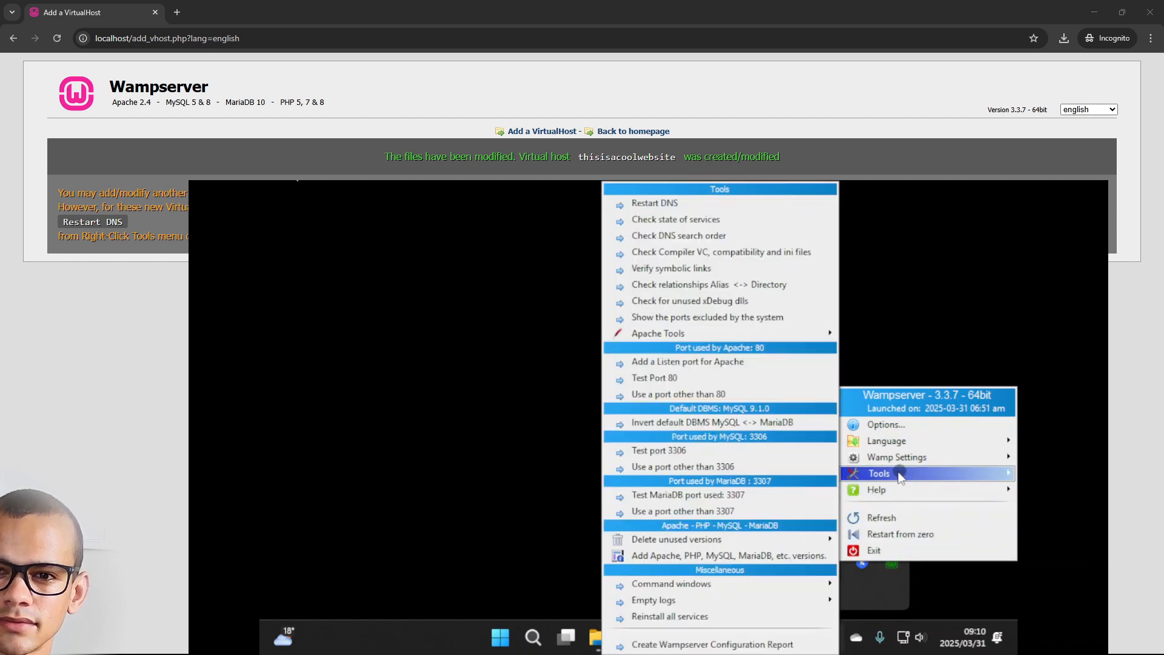
click(698, 204)
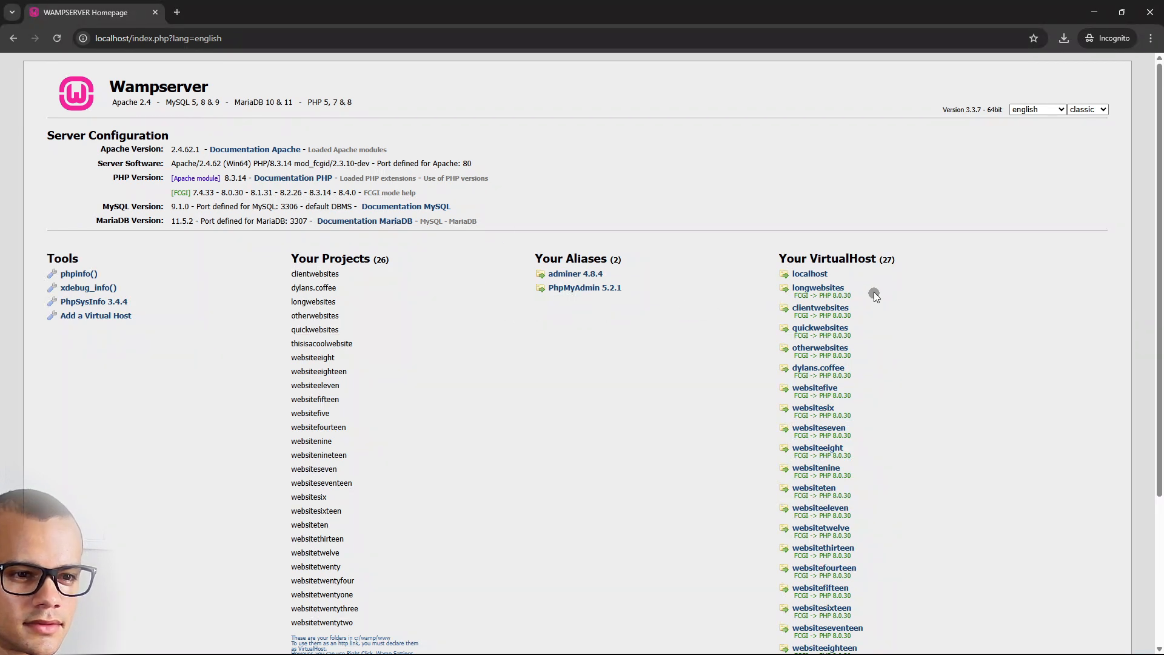
Pick English (South Africa) as the WordPress setup language and continue
scroll(831, 333, down, 3)
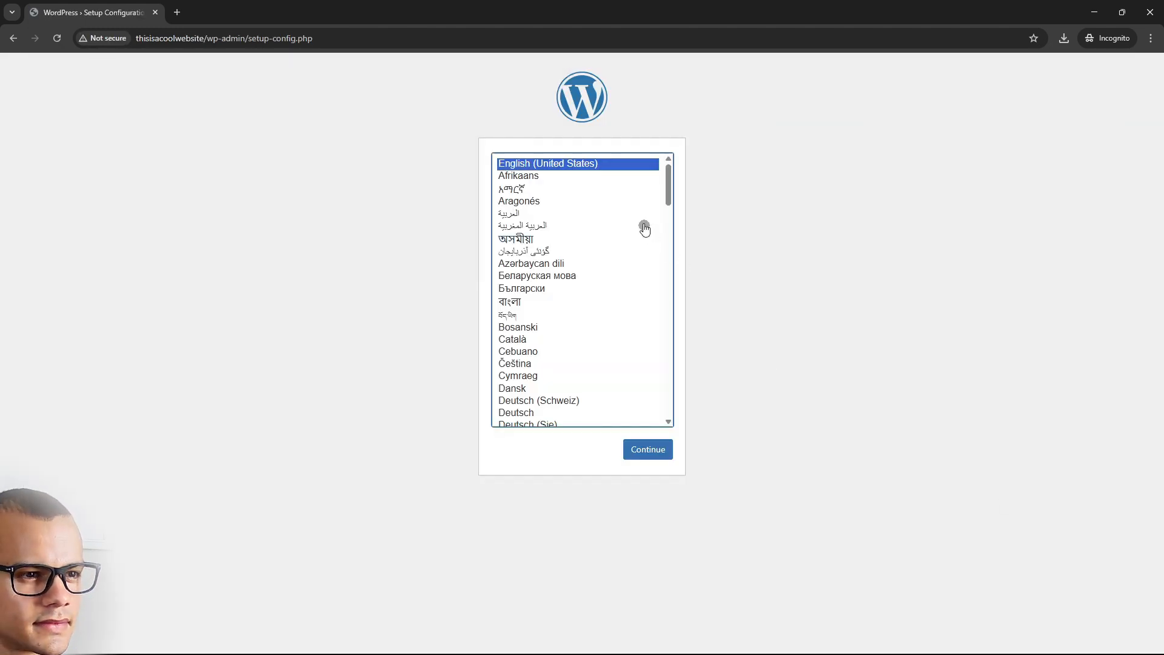
scroll(612, 322, down, 3)
scroll(622, 370, up, 3)
scroll(607, 398, down, 3)
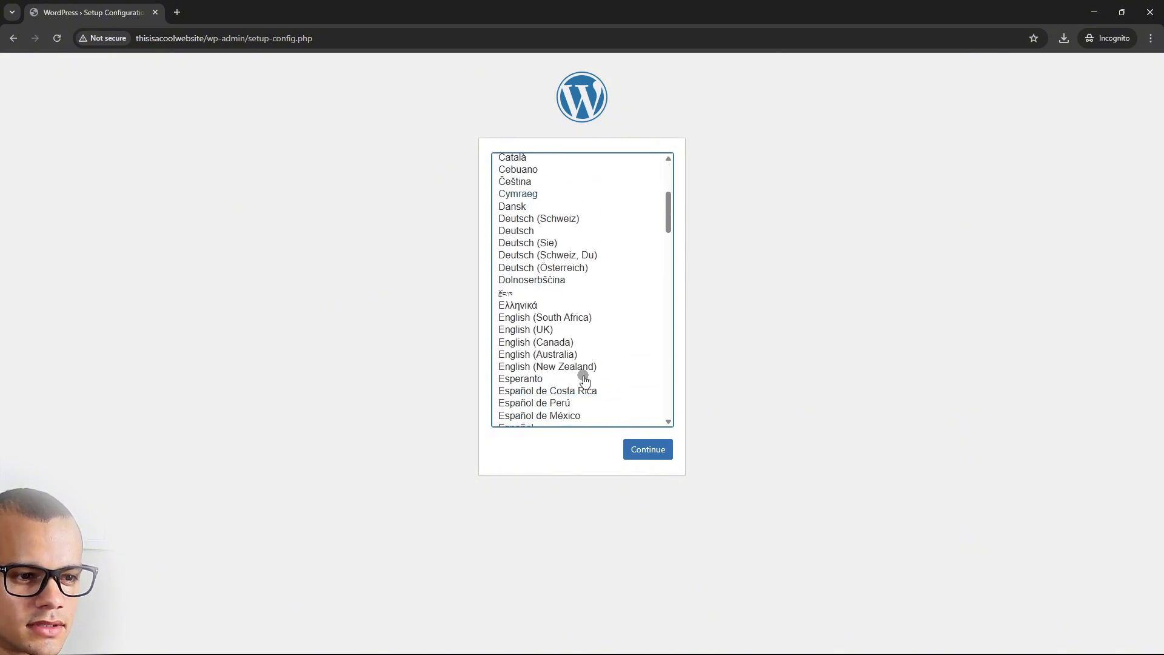
click(575, 317)
click(647, 449)
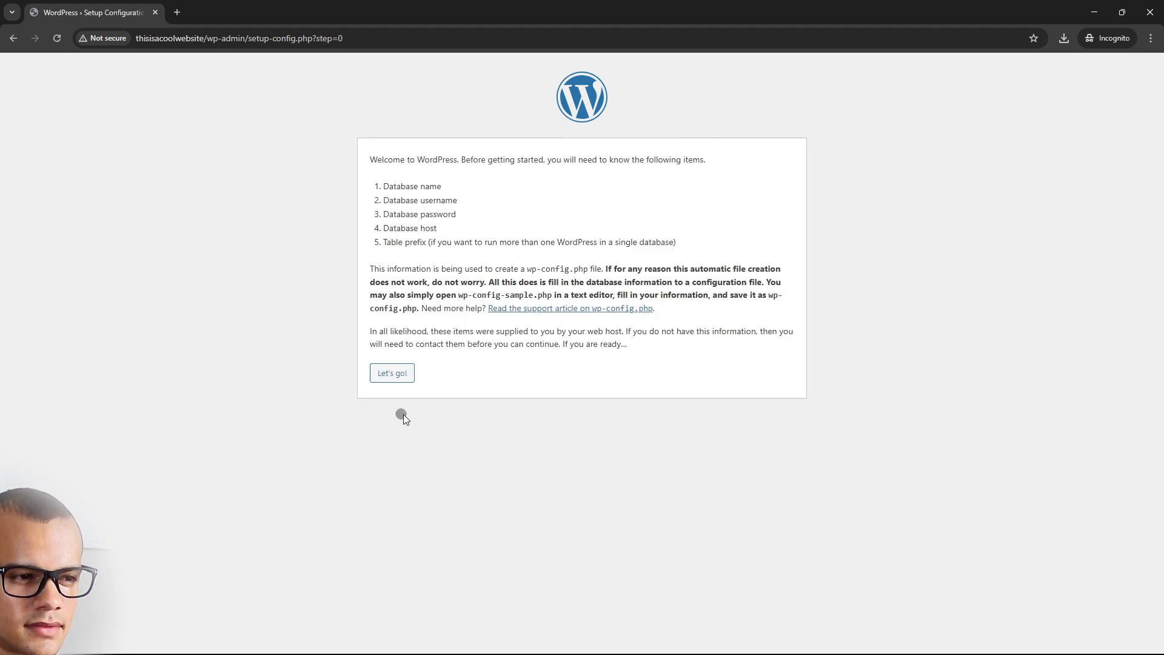
Set the database name to thisisacoolwebsite by pasting and trimming the copied folder path
click(382, 370)
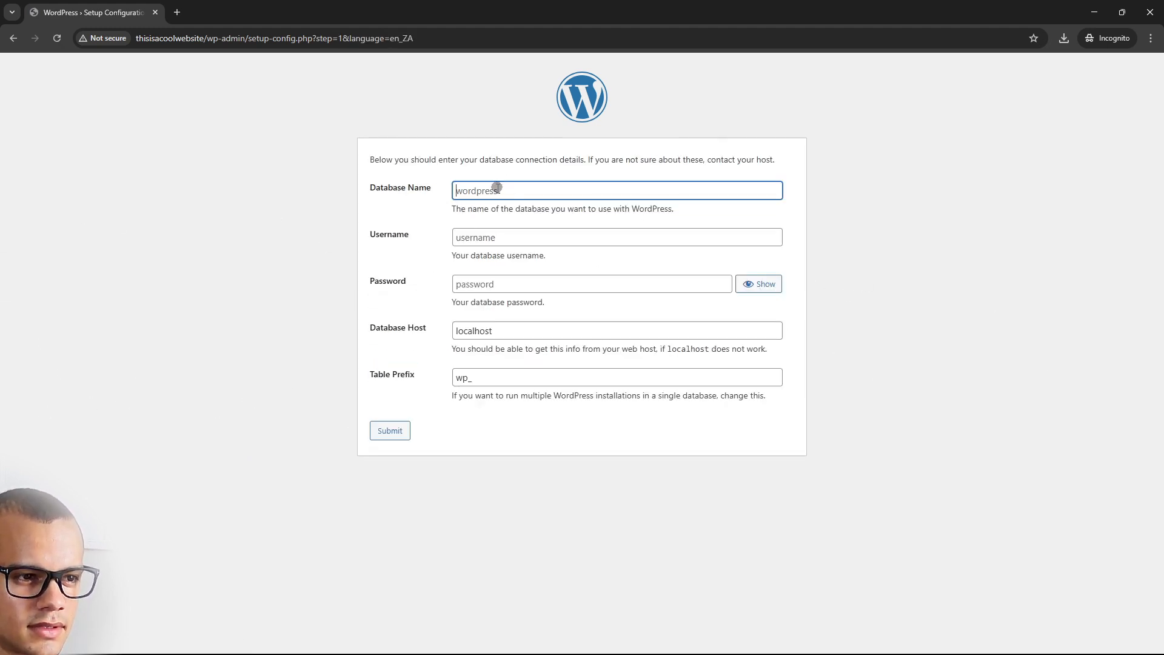
drag(417, 187, 304, 193)
click(436, 195)
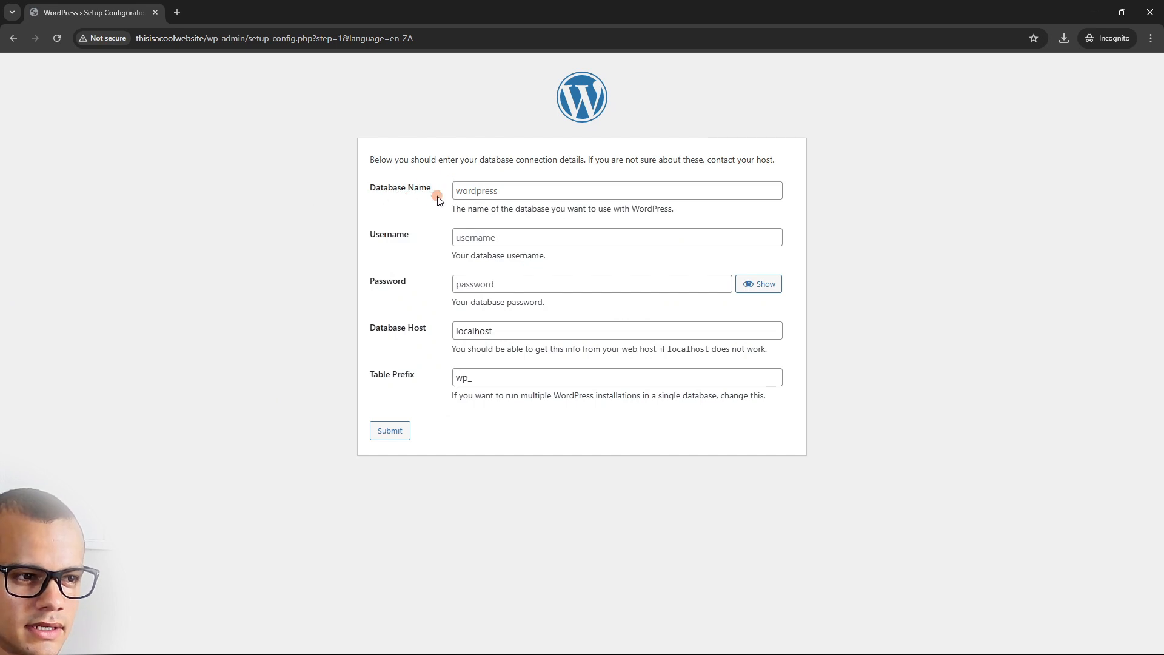
click(513, 192)
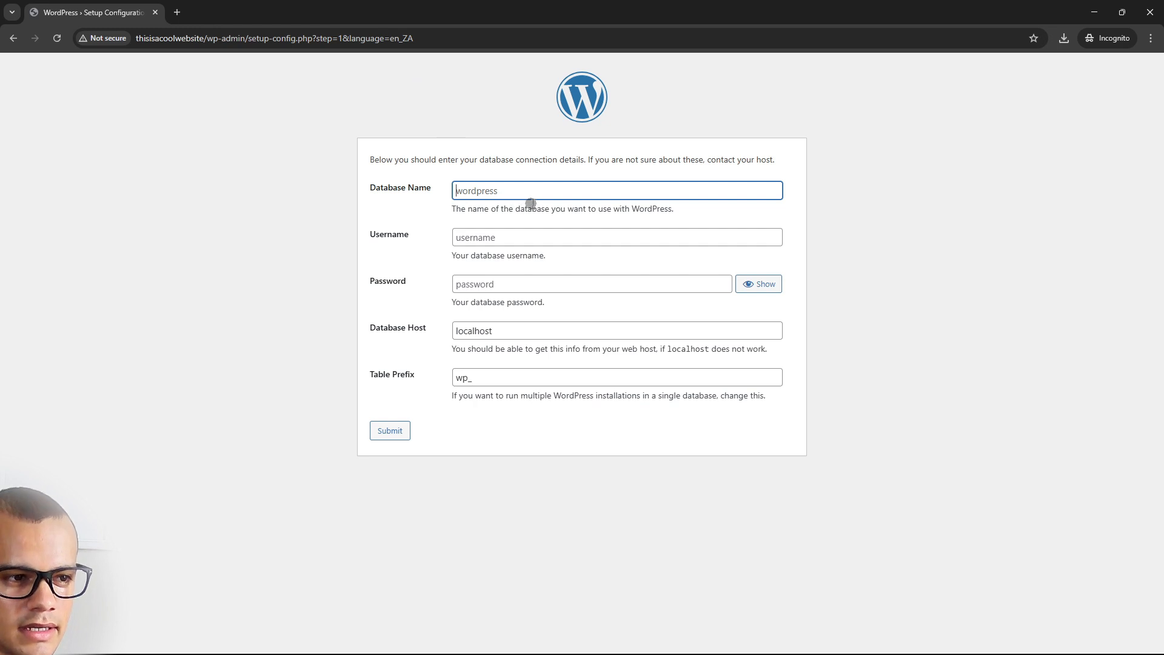
text("C:\wamp\www\thisisacoolwebsite")
key(BackSpace)
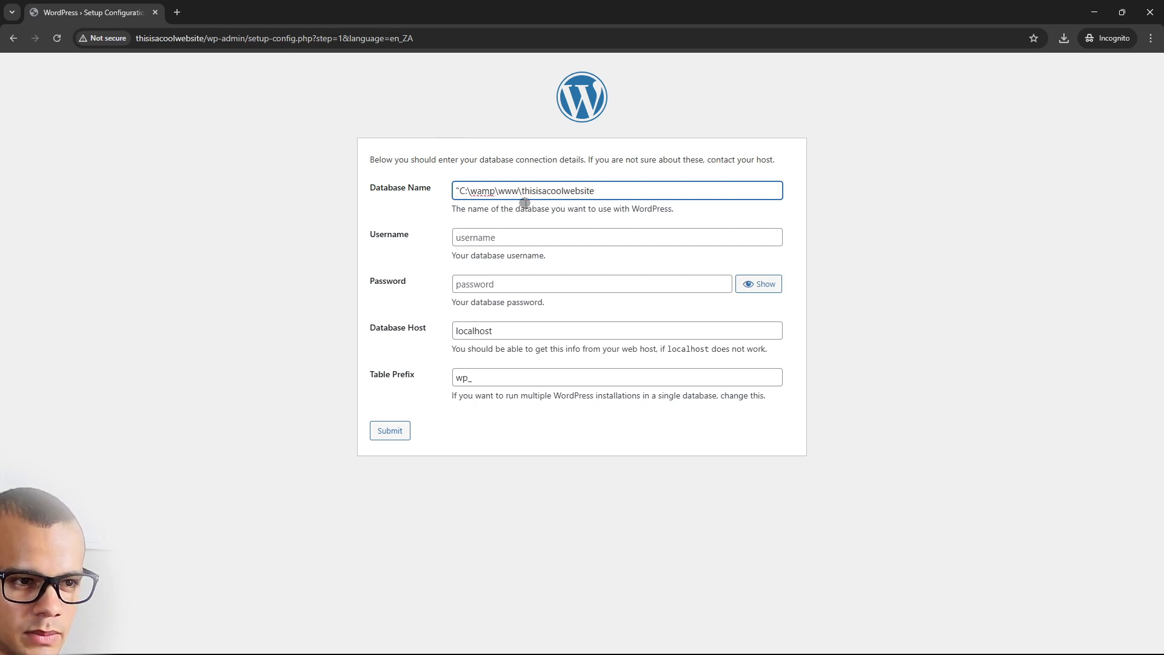
drag(520, 190, 434, 195)
key(BackSpace)
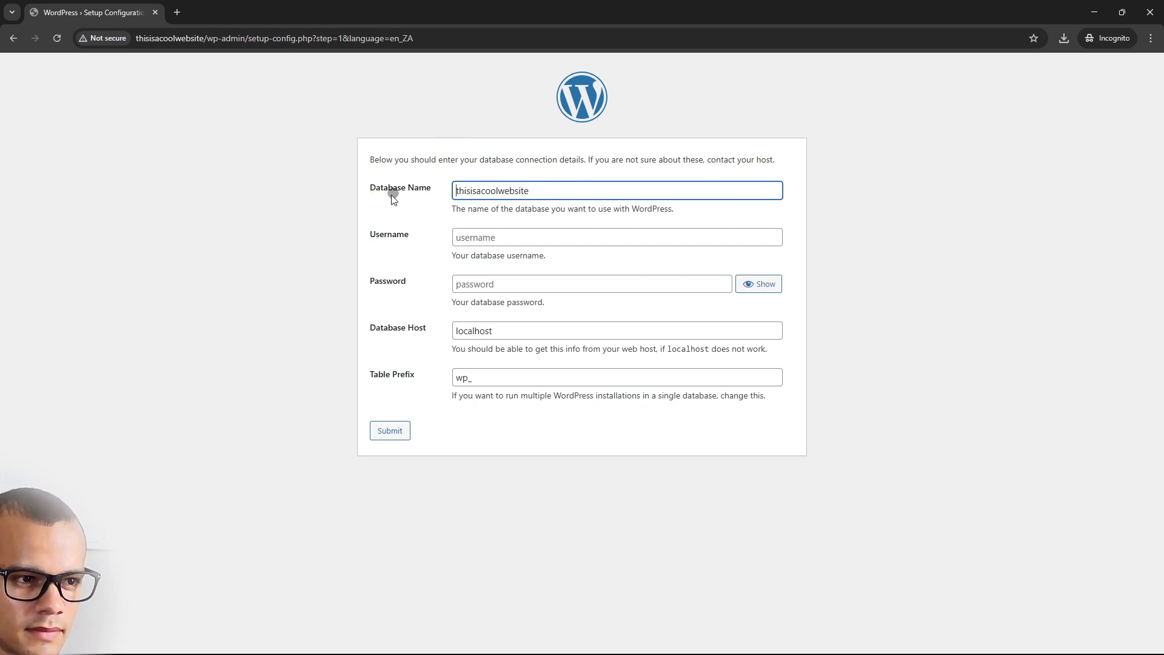
Use username root and host localhost, change the table prefix to 23jhhgu33, and submit
click(536, 239)
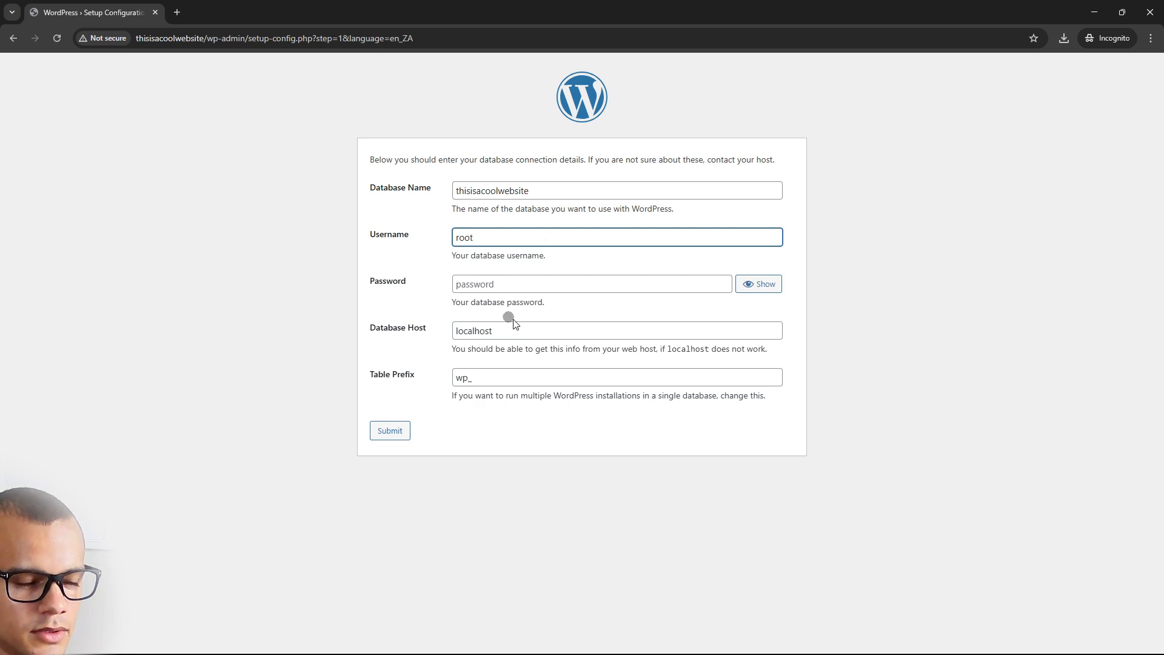
click(393, 330)
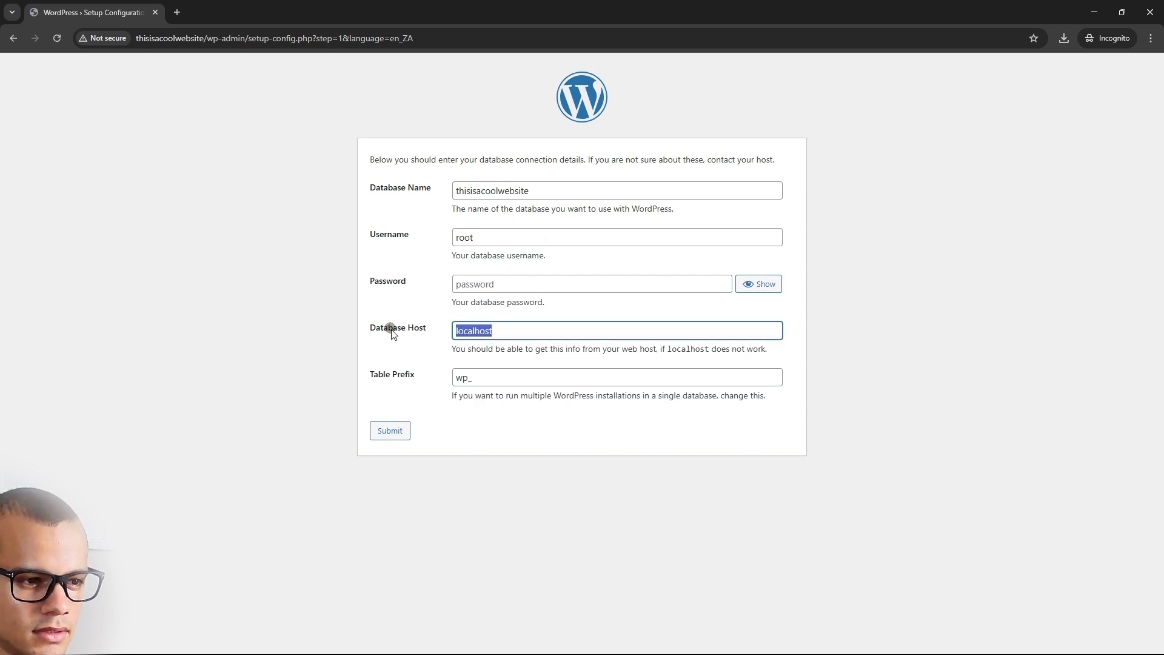
click(360, 376)
text(2)
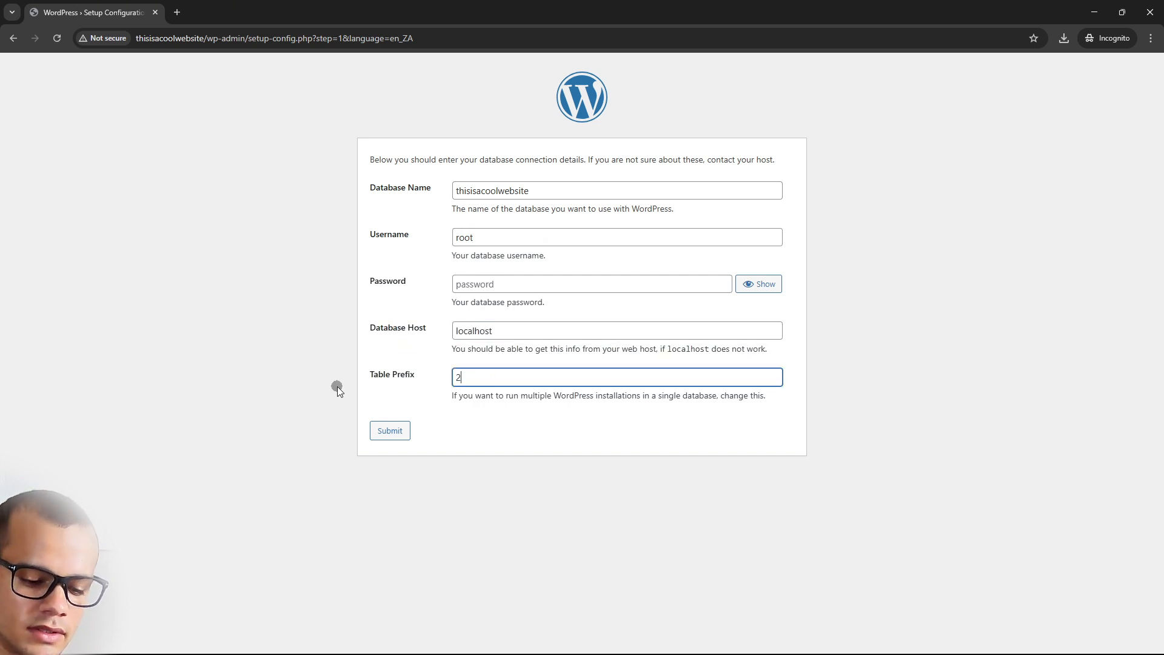
text(3jhhgu)
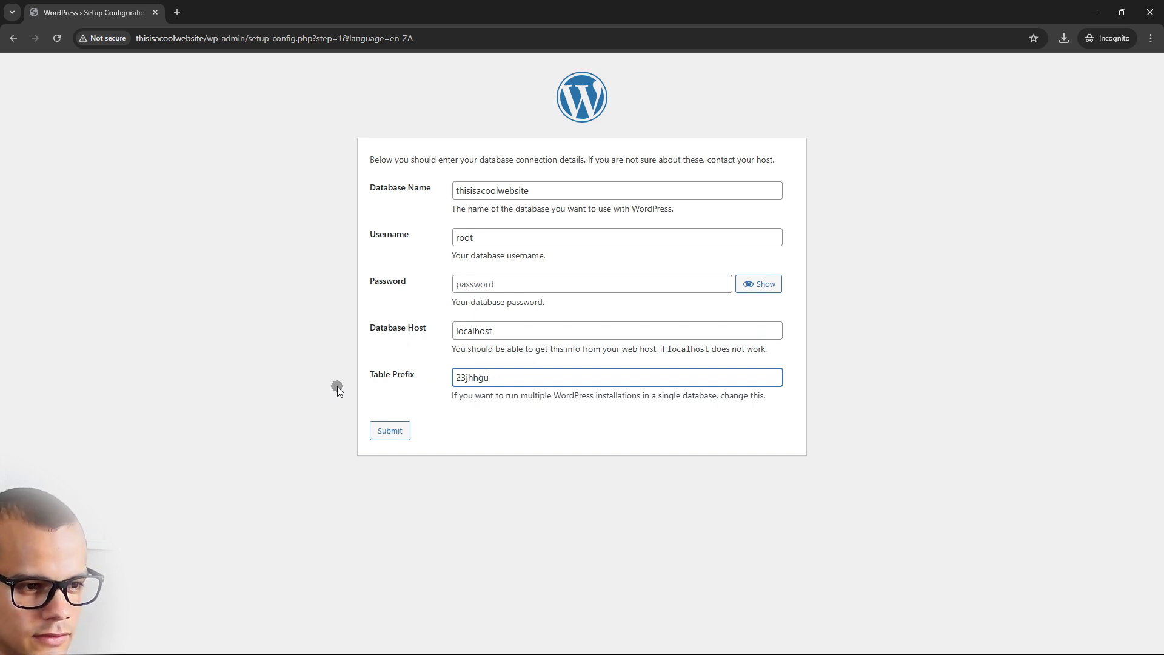
text(33)
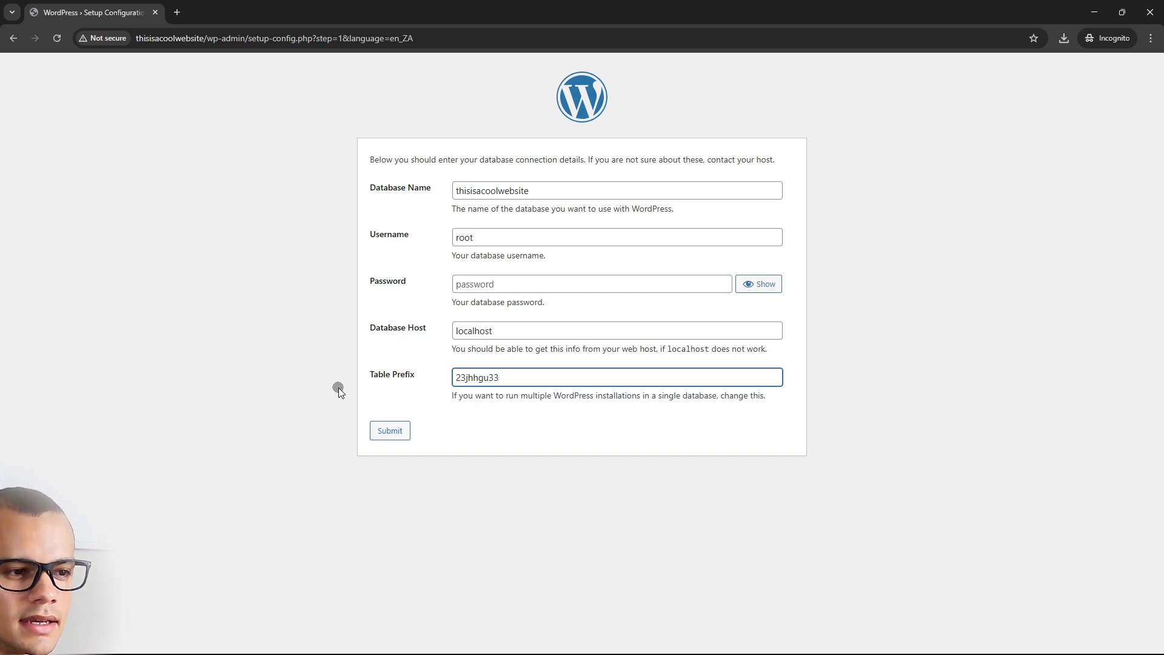
click(394, 431)
Set the site title to thisisacoolwebsite and enter the admin username and password
click(433, 201)
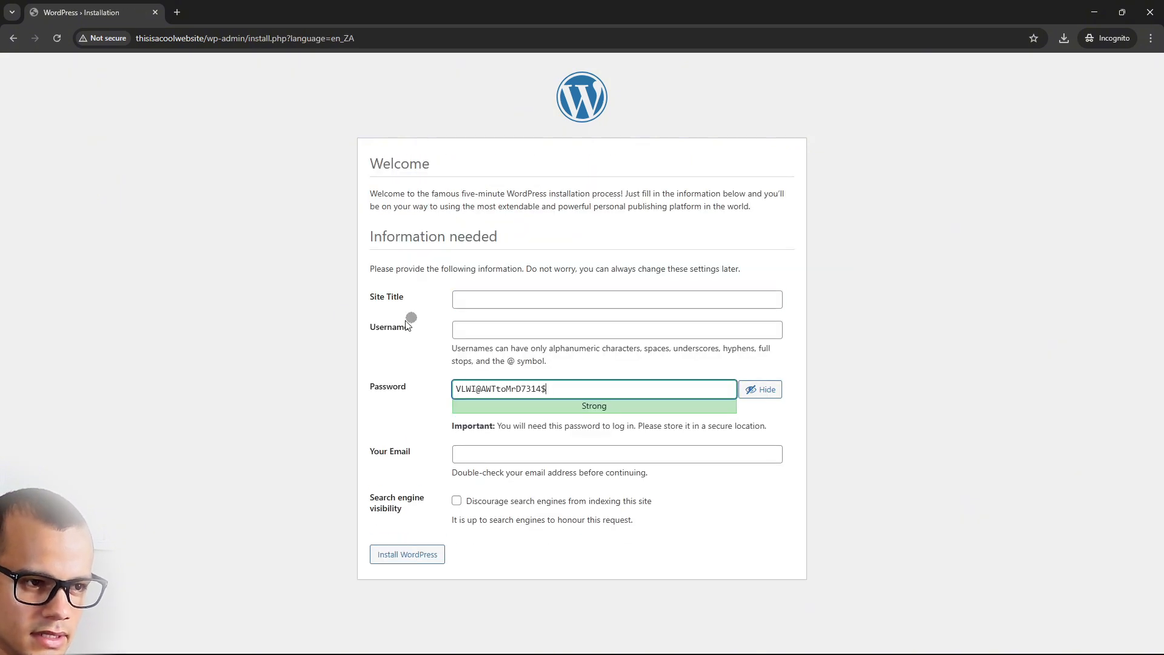
click(620, 303)
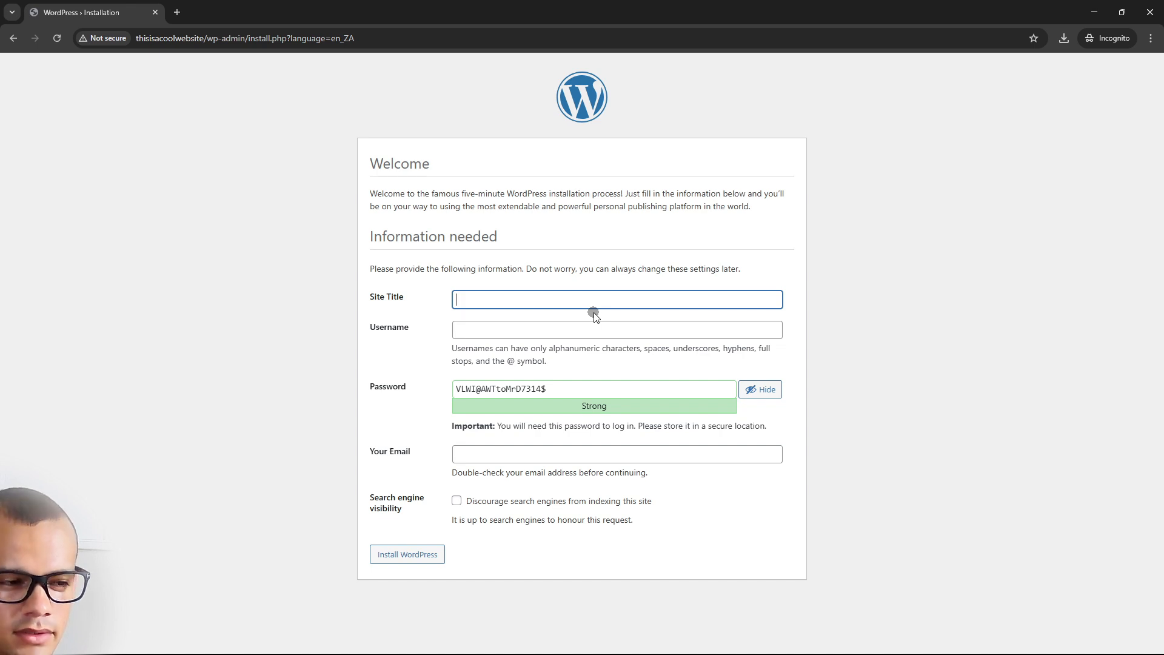
text(thi)
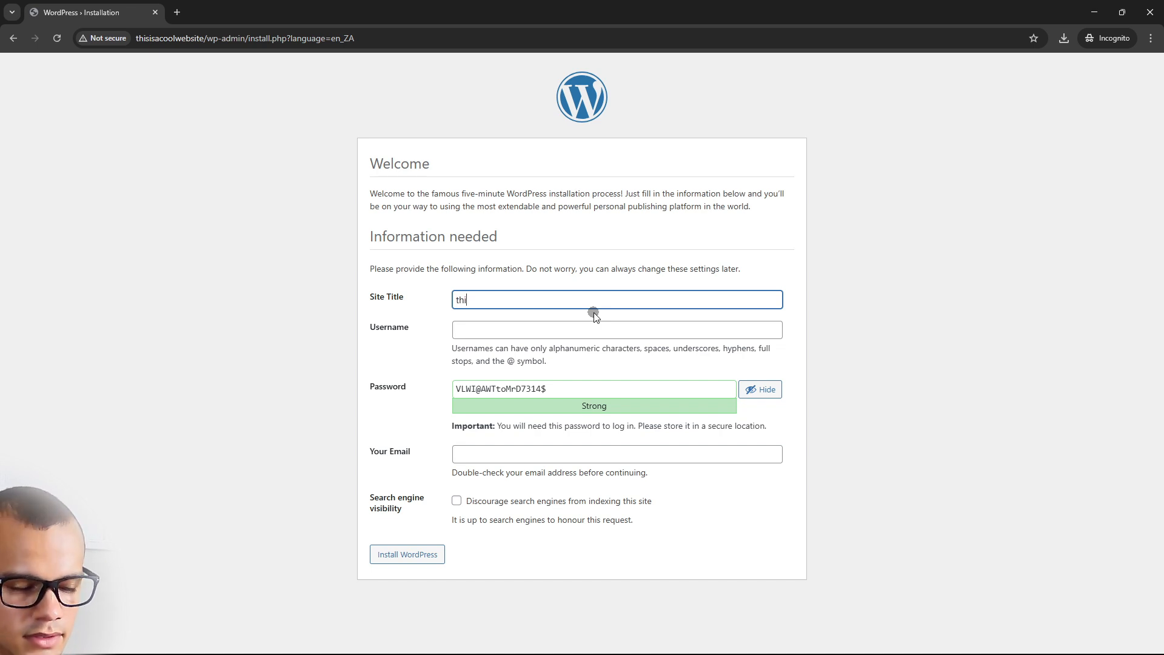
text(sisacoolwebsite)
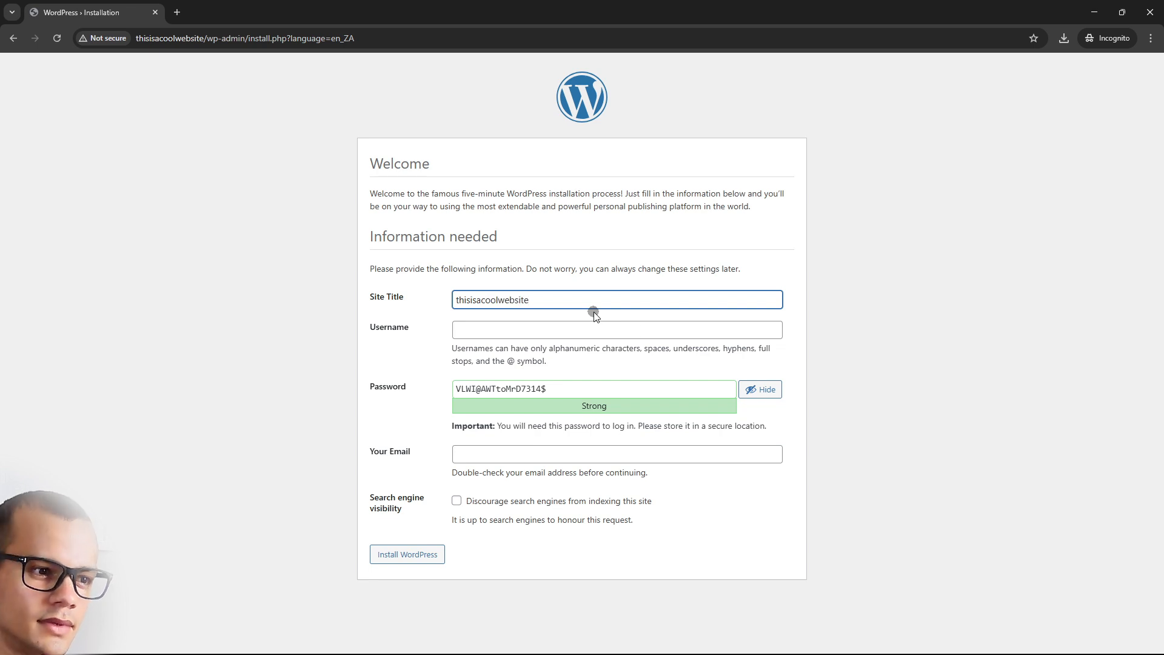
click(650, 334)
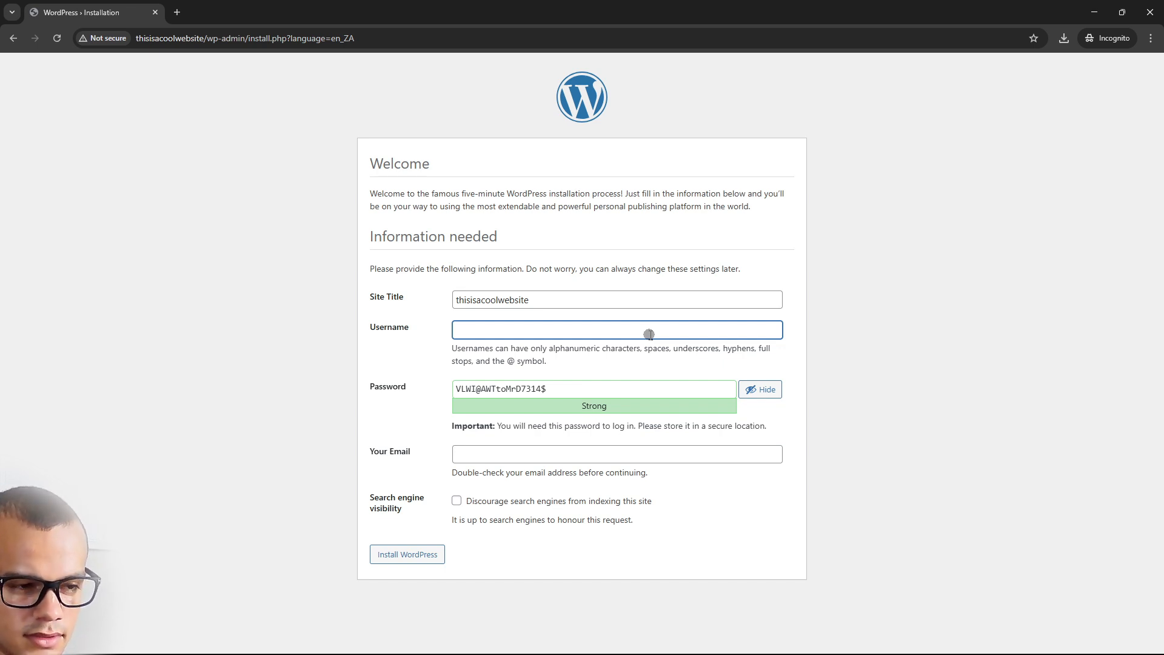
text(lance)
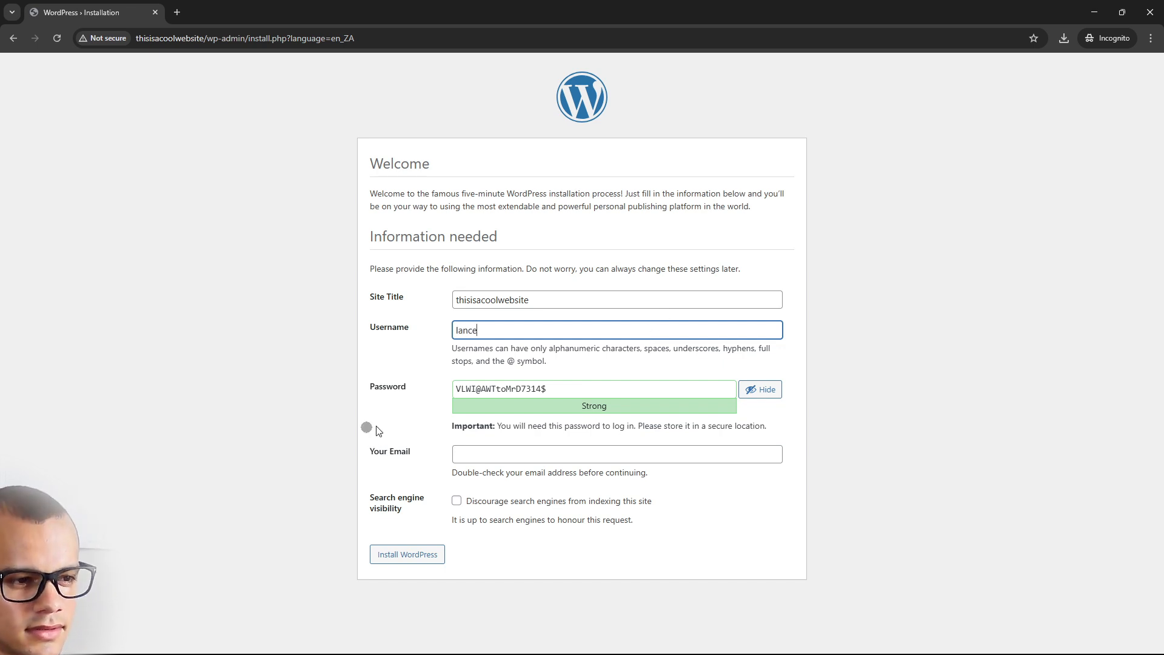
key(Tab)
text(123)
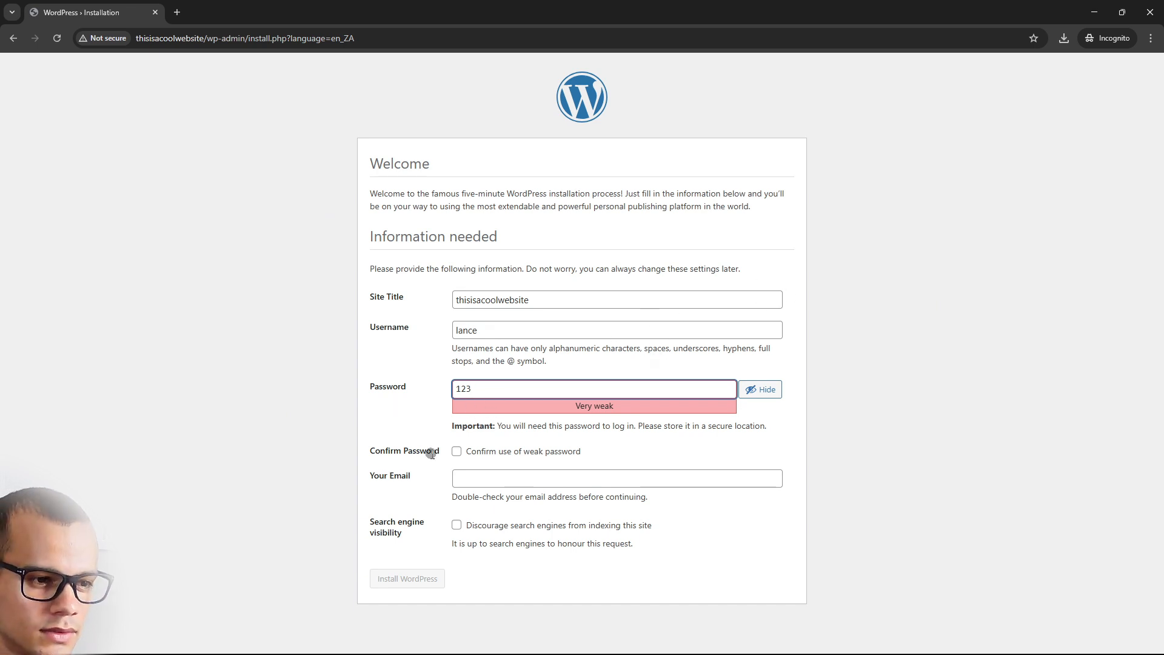
Confirm the weak password, enter the admin e-mail address, and install WordPress
click(456, 451)
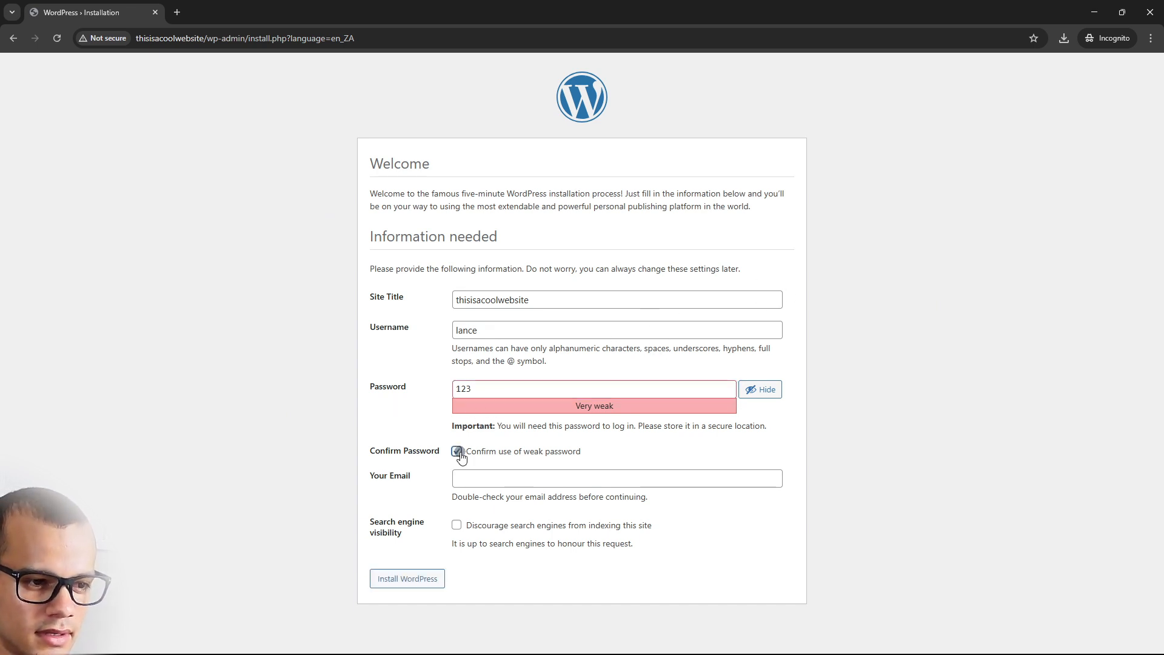
click(499, 479)
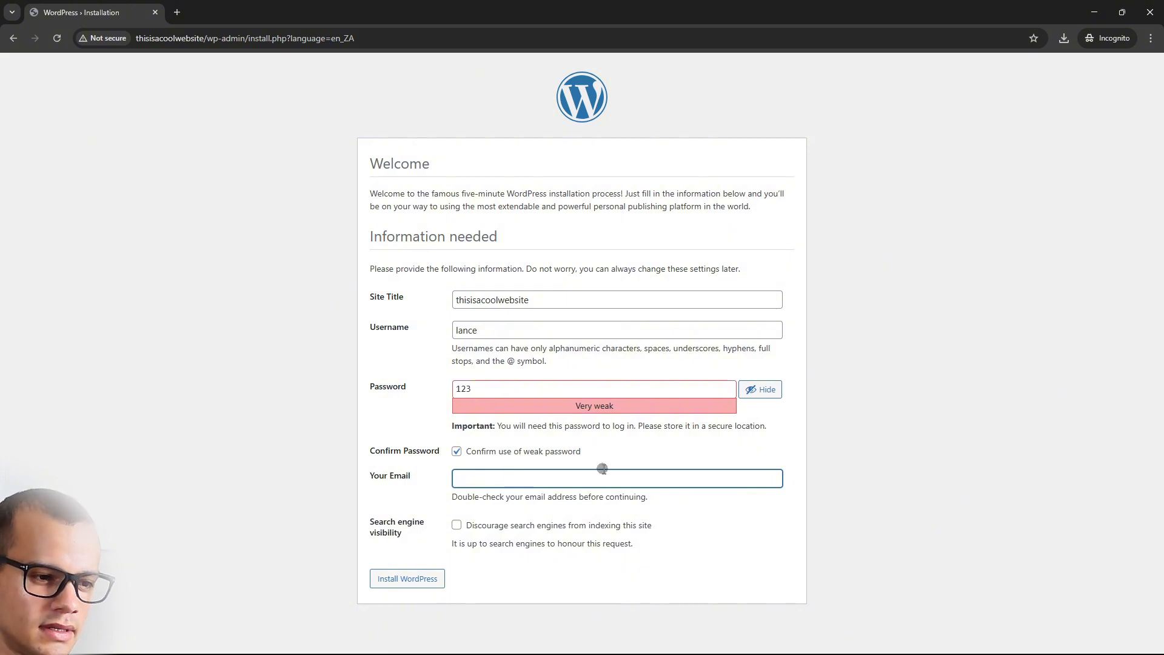
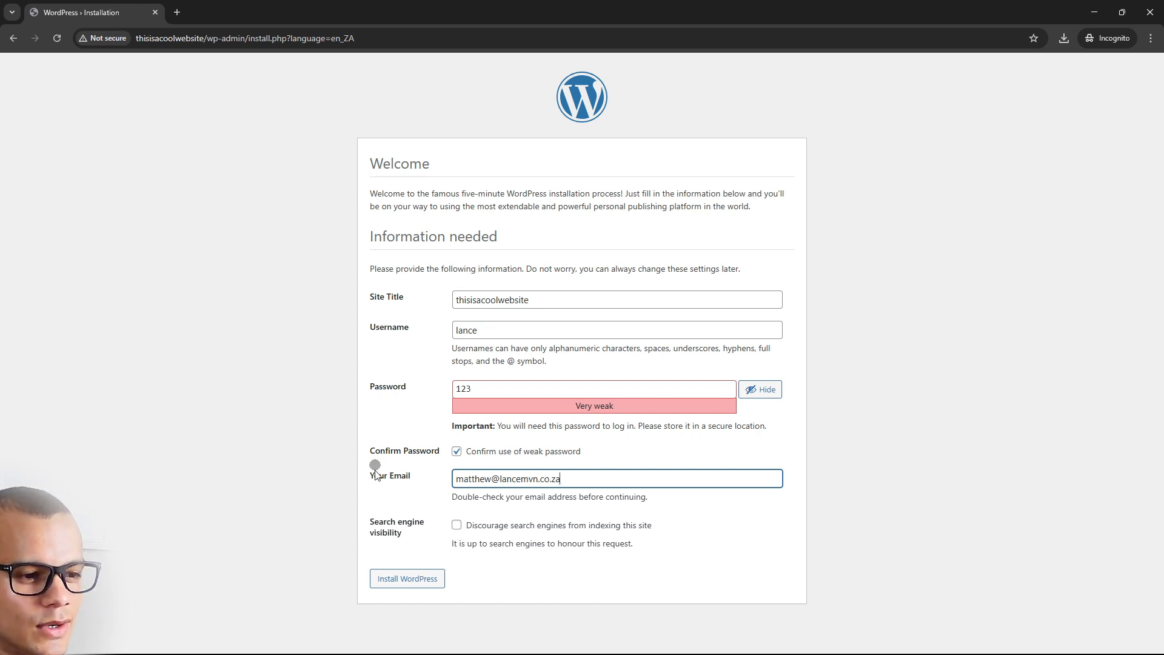
click(404, 579)
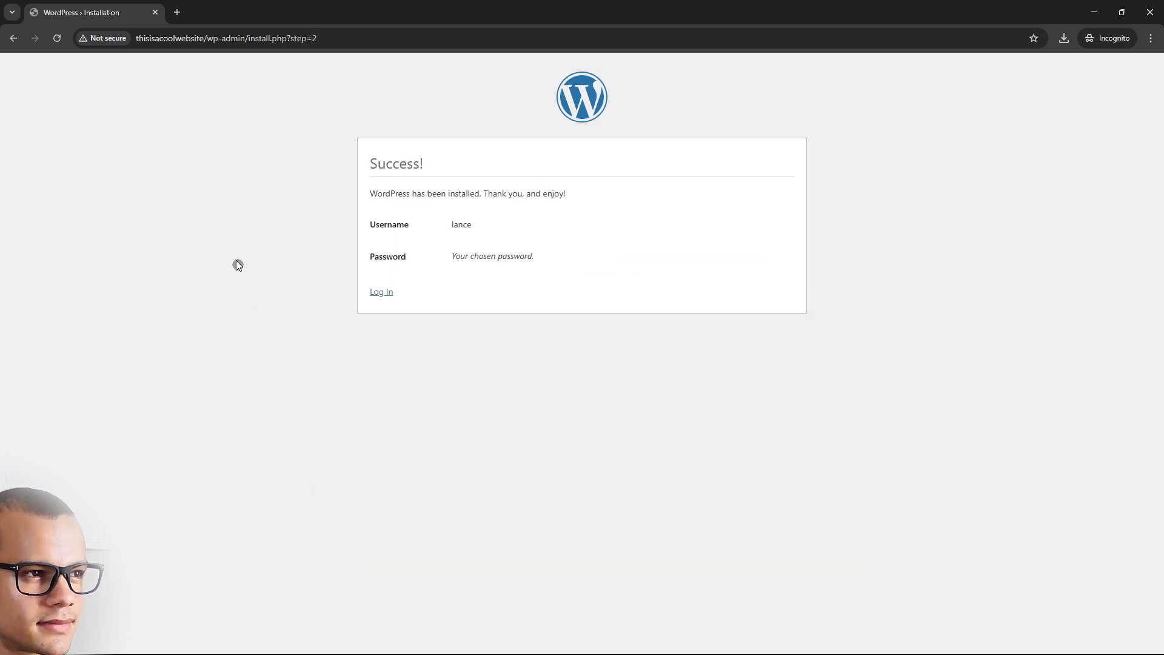
Log in with the new admin username and password to reach the WordPress Dashboard
click(378, 292)
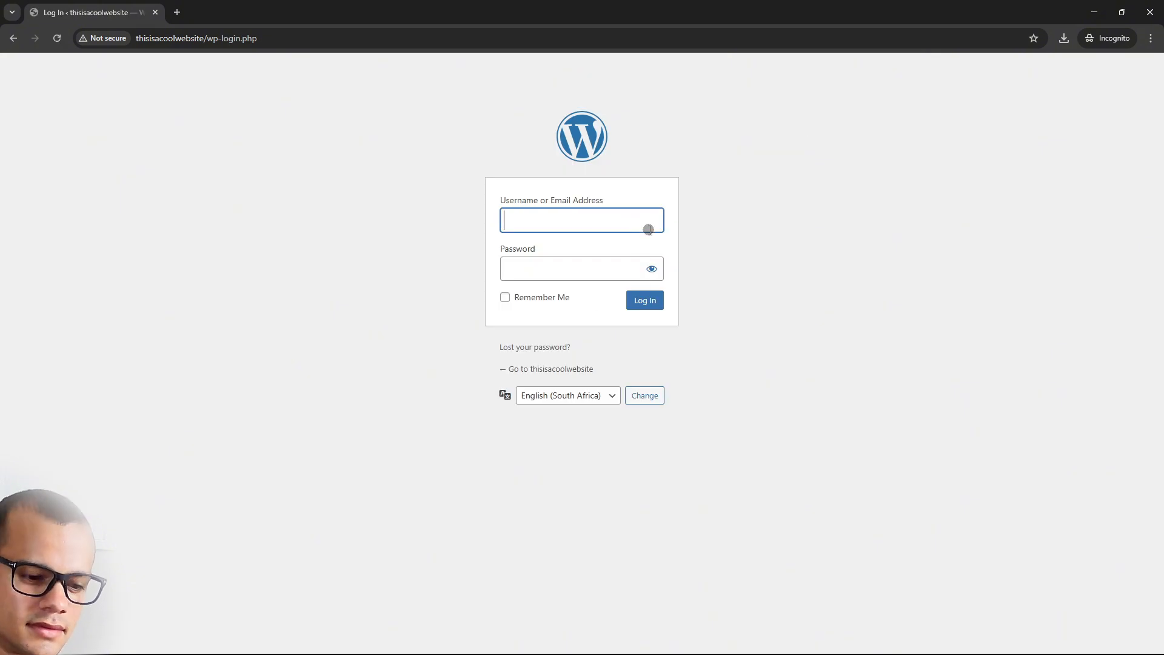
text(lance)
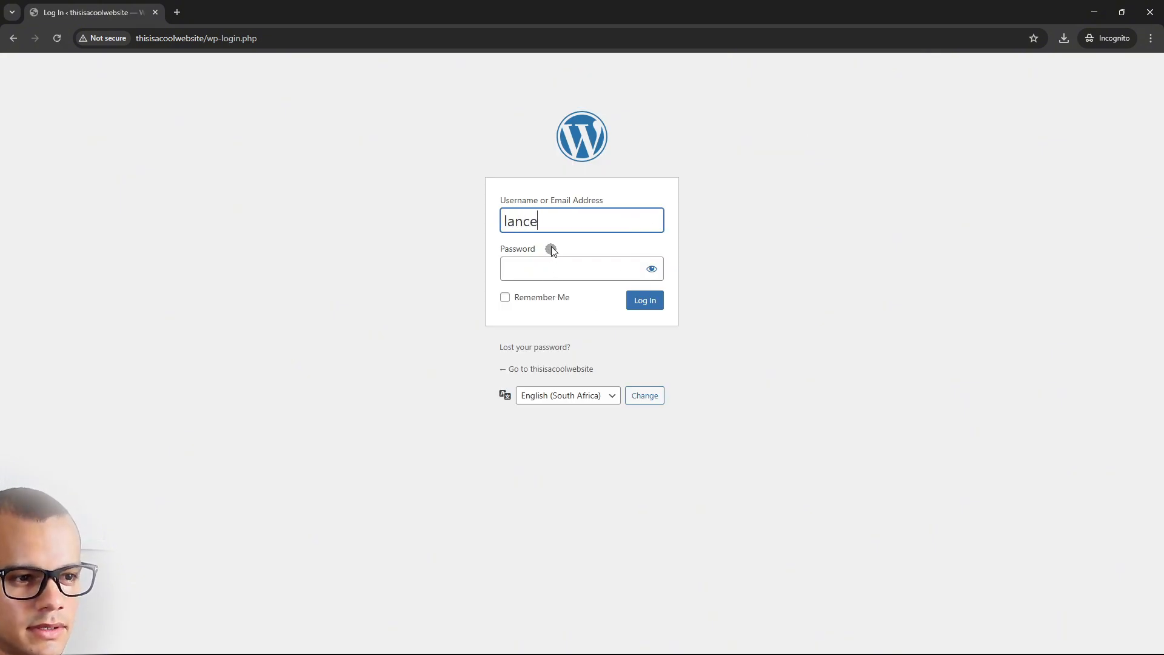
click(544, 263)
text(•••)
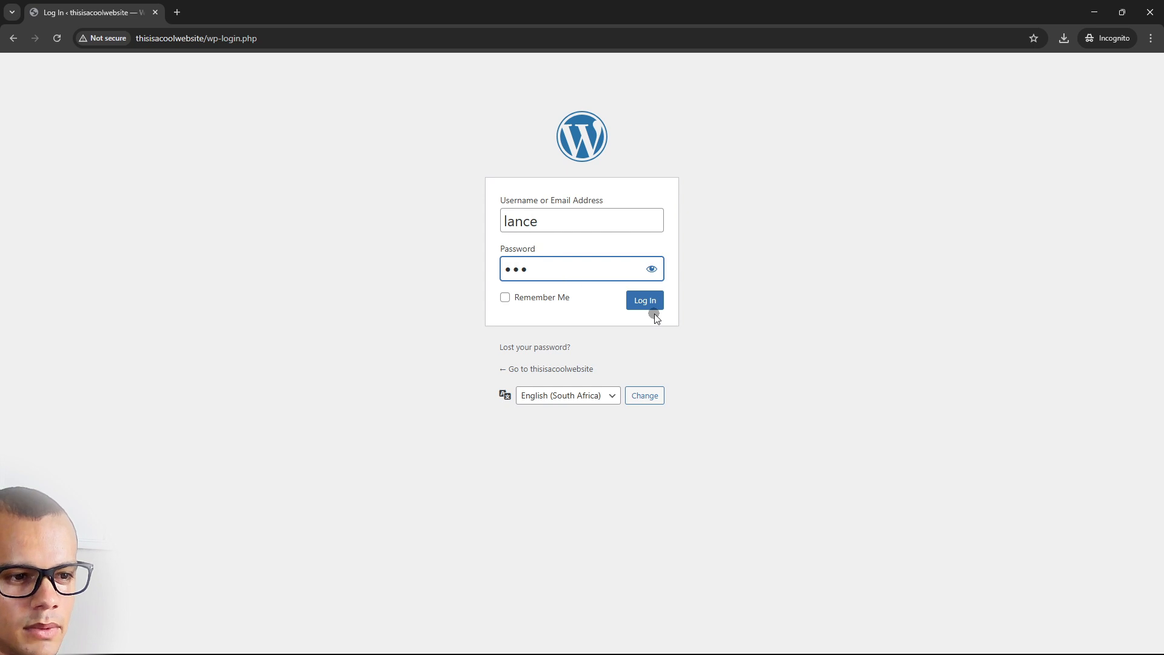
click(640, 305)
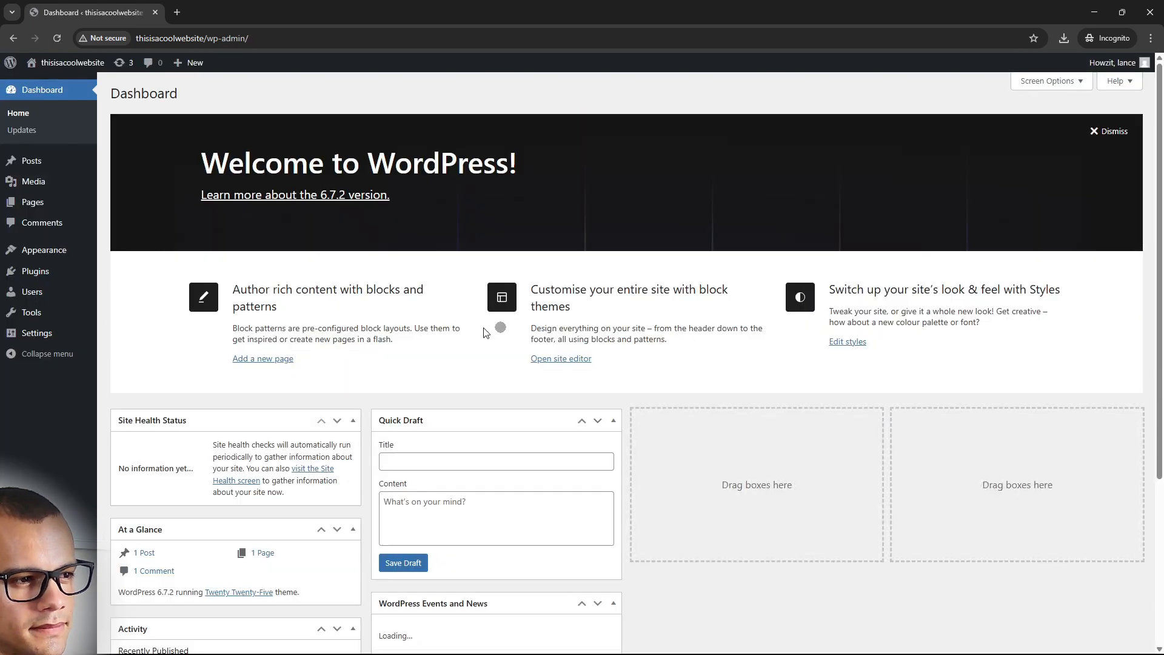
click(71, 68)
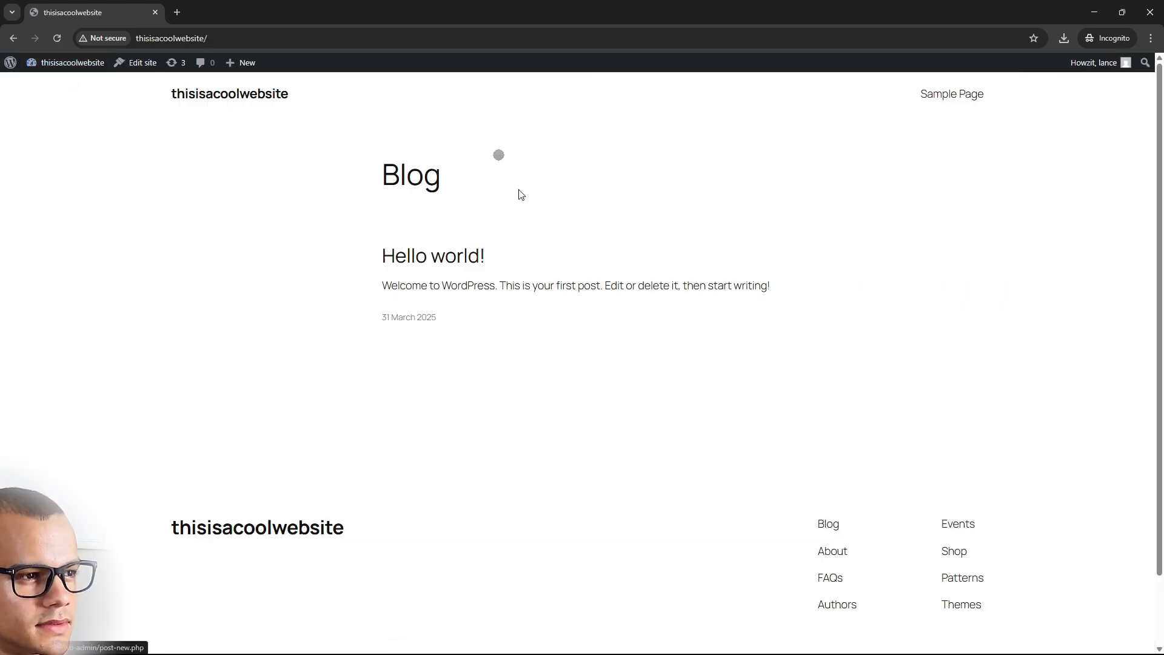
click(61, 67)
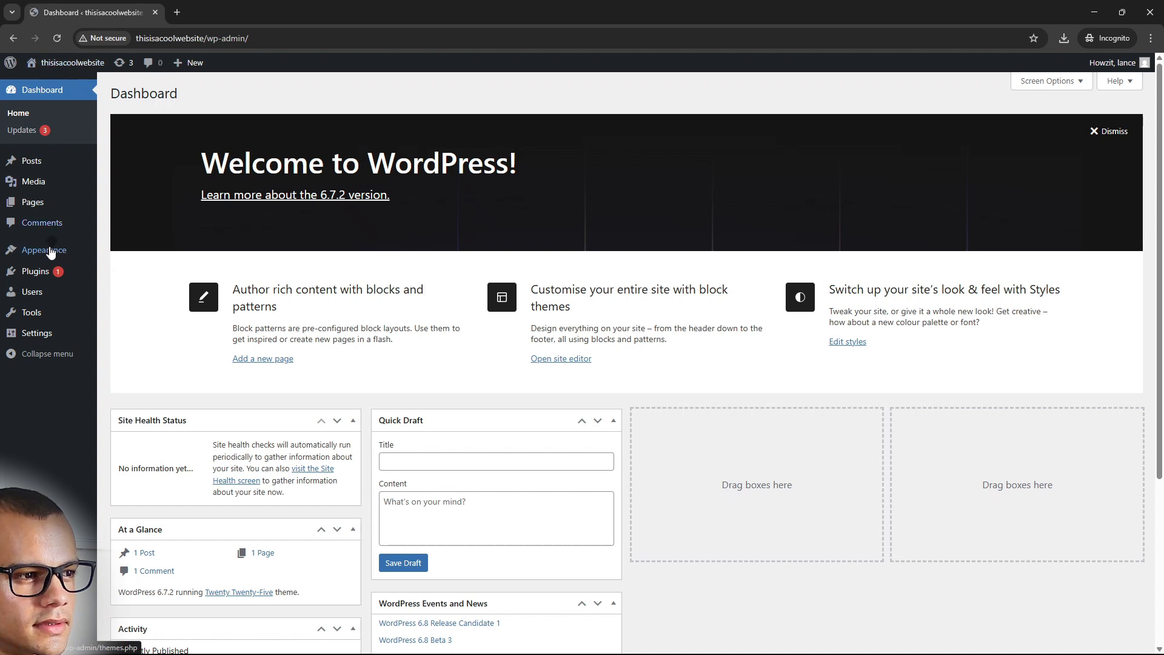
mouse_move(44, 274)
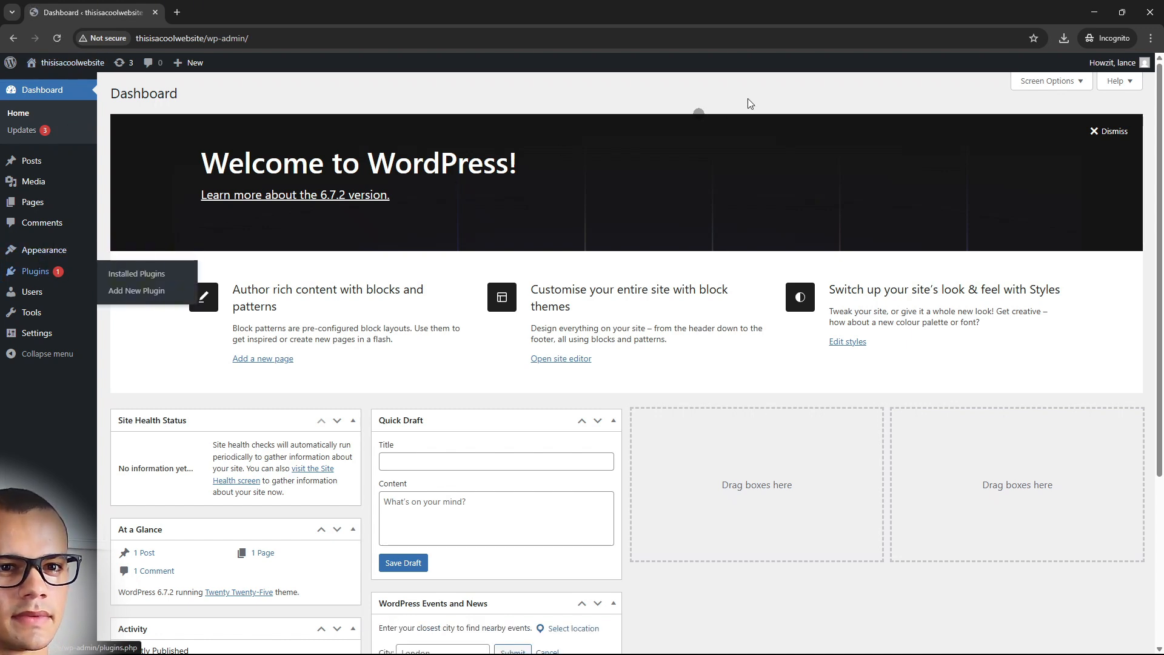